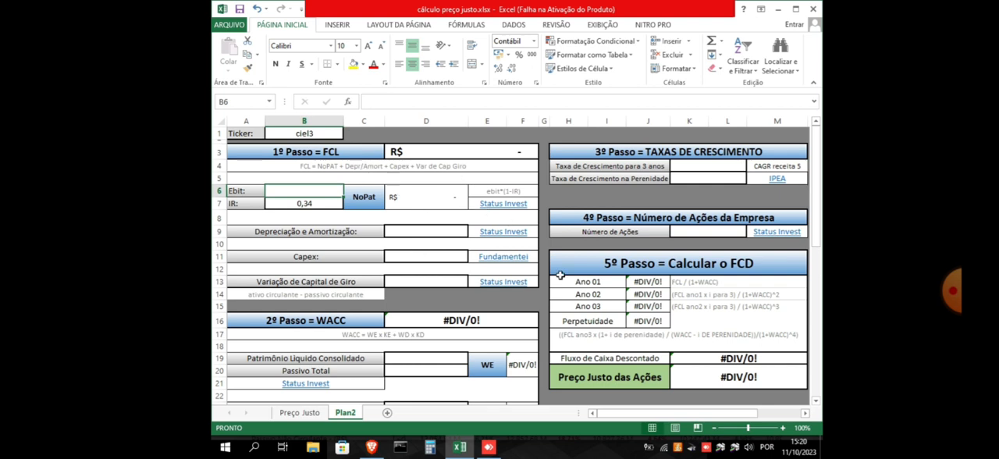
Review the fair-price worksheet's ticker, FCL inputs (Ebit and IR), WACC section and FCD calculation blocks
scroll(553, 206, "down", 3)
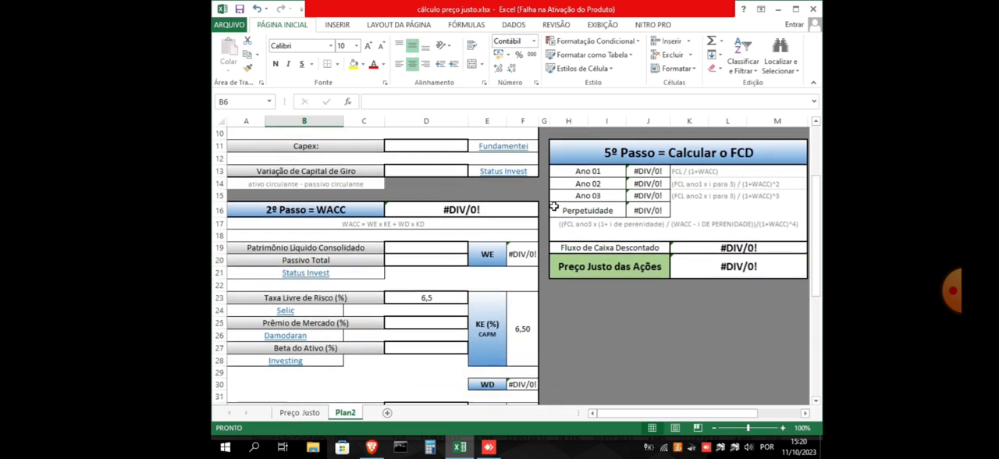
scroll(553, 206, "up", 3)
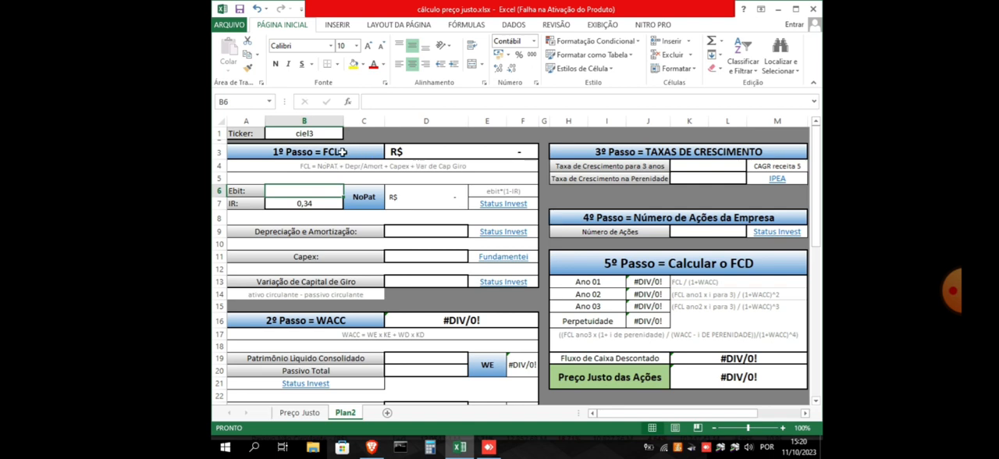
left_click(324, 134)
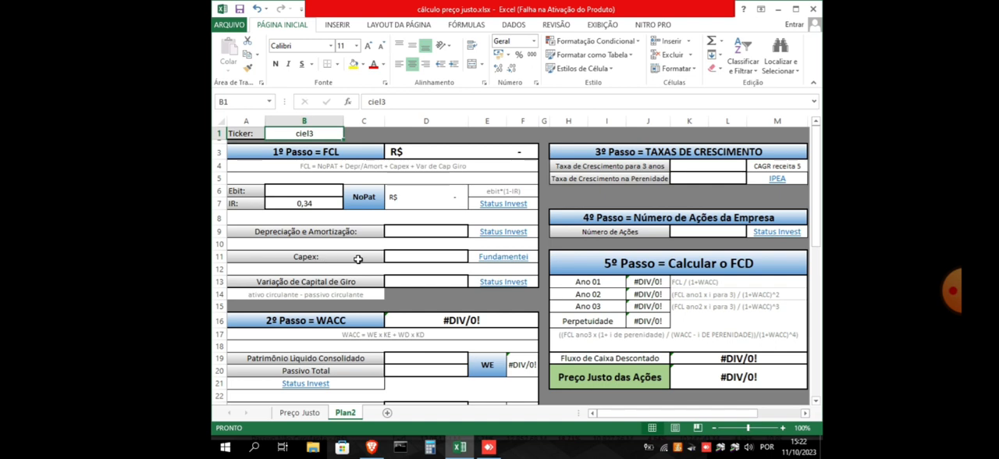
left_click(323, 192)
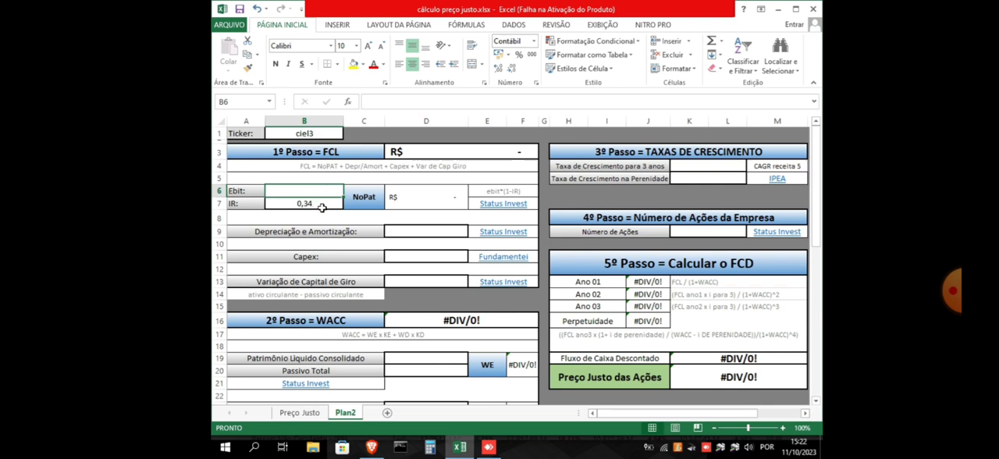
left_click(323, 204)
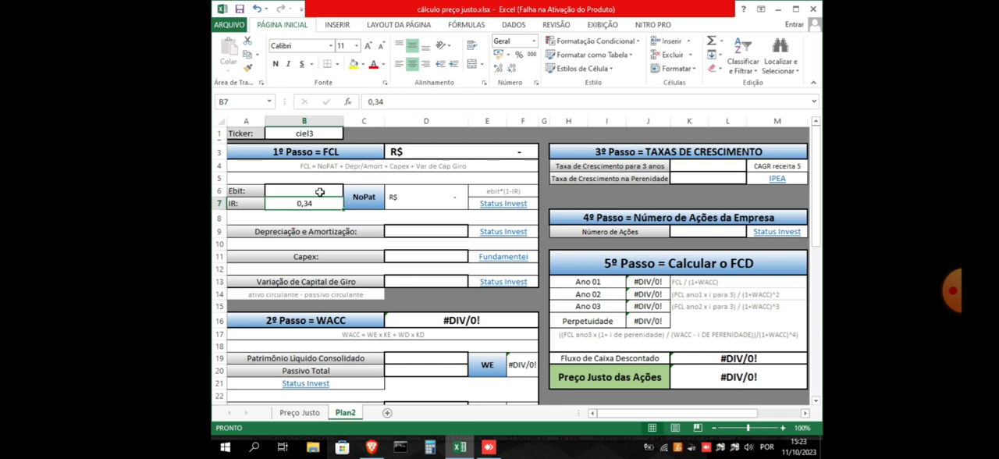
left_click(320, 191)
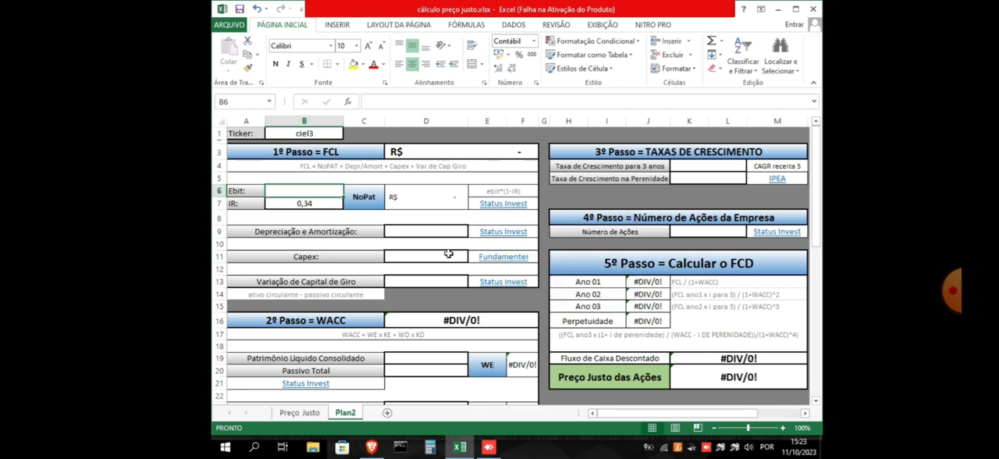
scroll(451, 255, "down", 4)
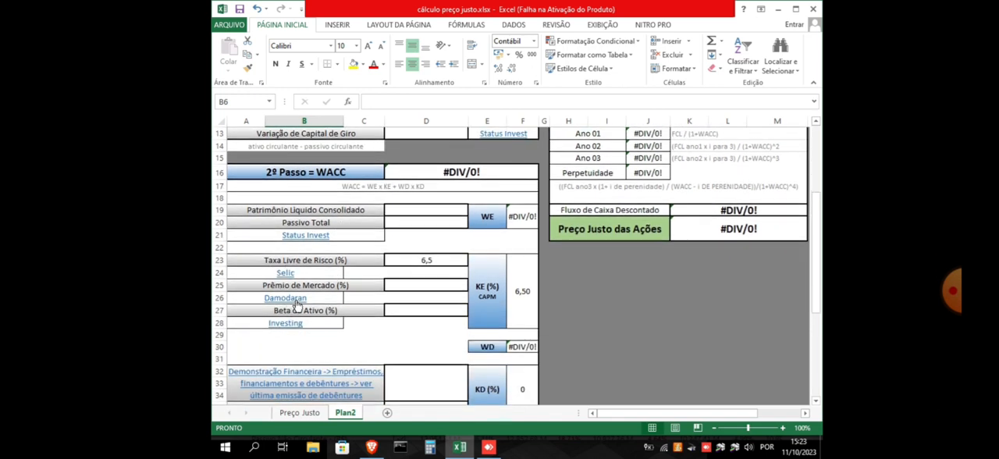
scroll(483, 225, "up", 4)
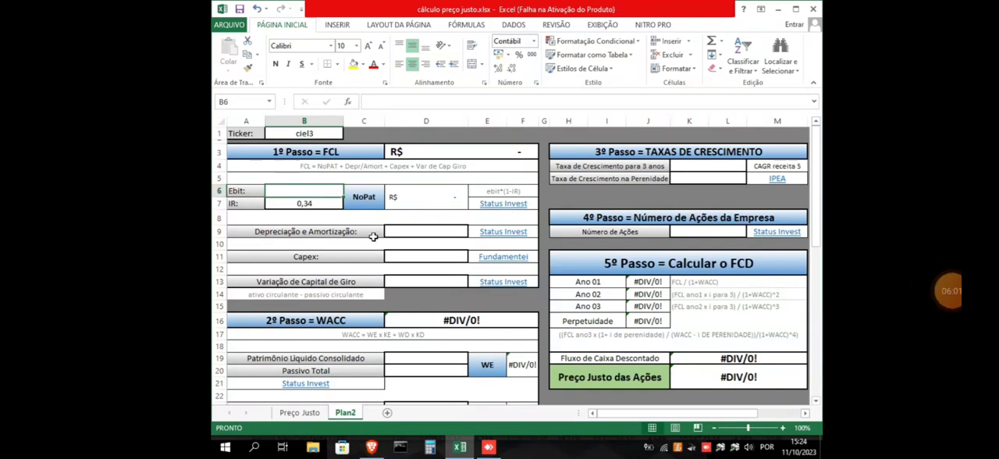
Switch to the Status Invest page for CIEL3 in the browser and find the last-12-month EBIT in the results table
left_click(504, 209)
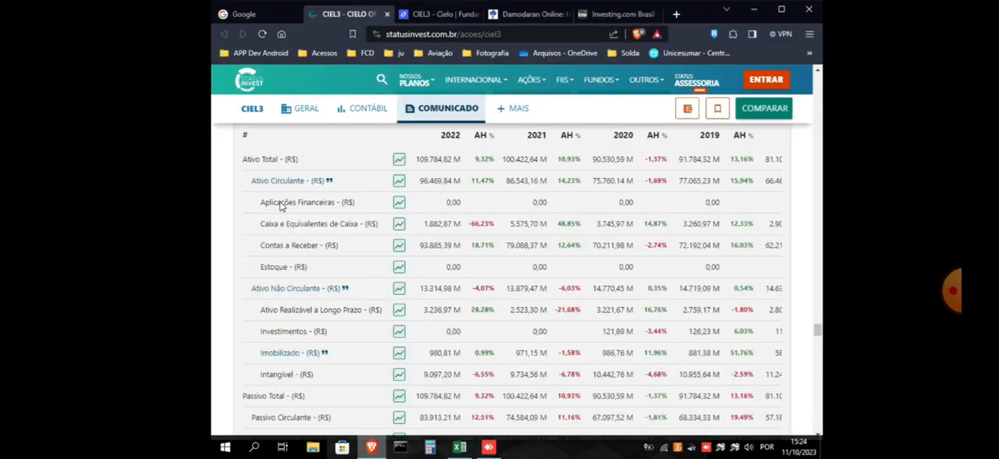
scroll(277, 188, "up", 5)
left_click_drag(818, 321, 818, 80)
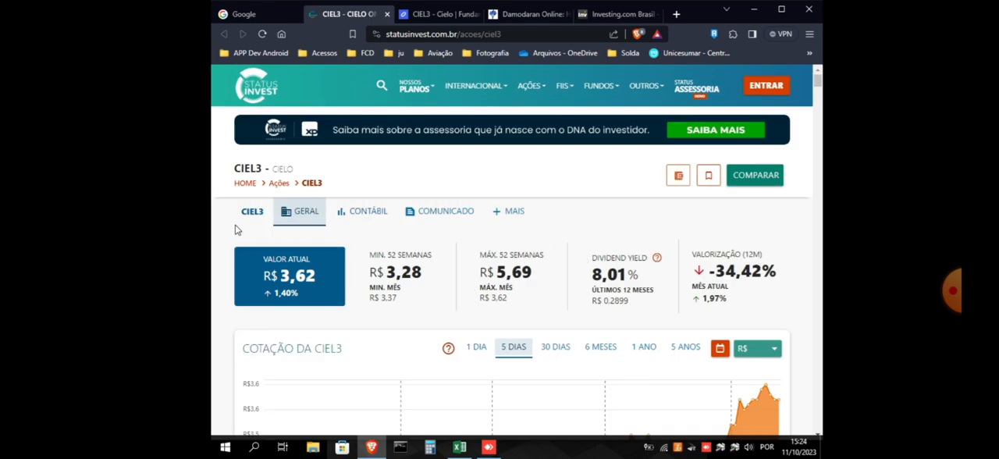
scroll(236, 229, "down", 3)
scroll(237, 229, "down", 8)
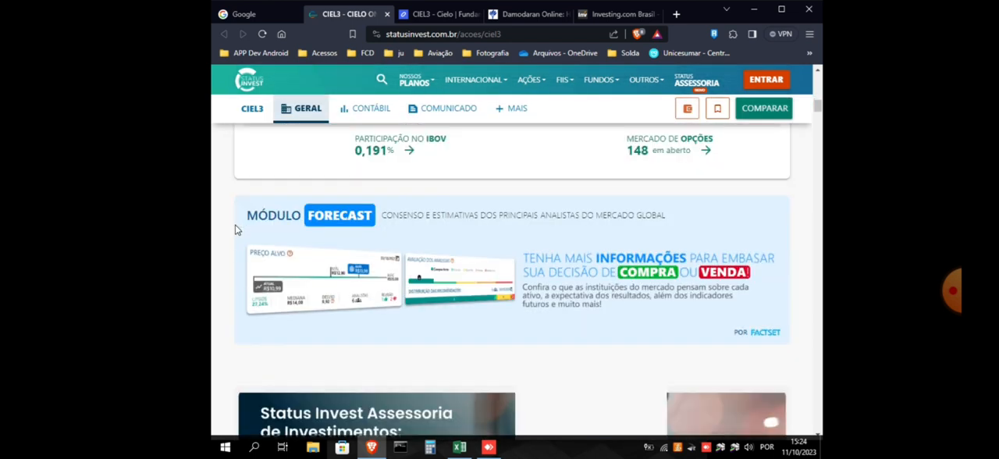
scroll(235, 230, "down", 6)
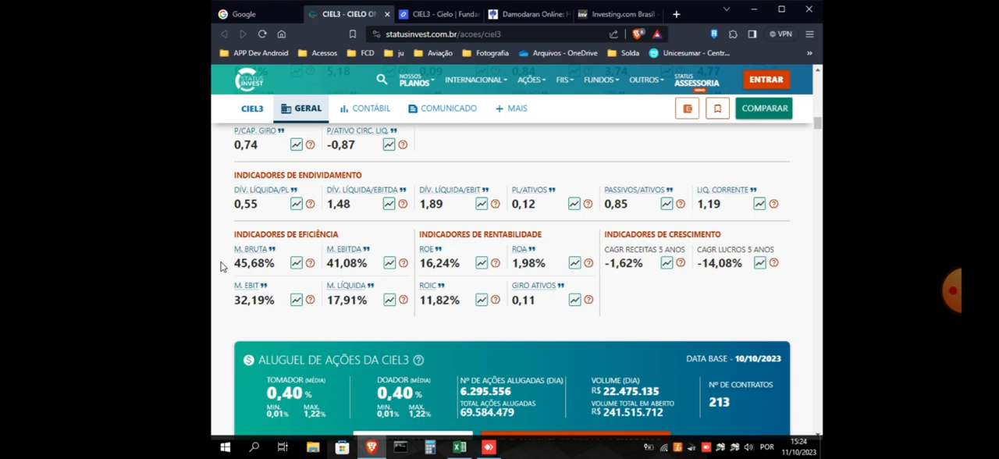
scroll(221, 266, "down", 10)
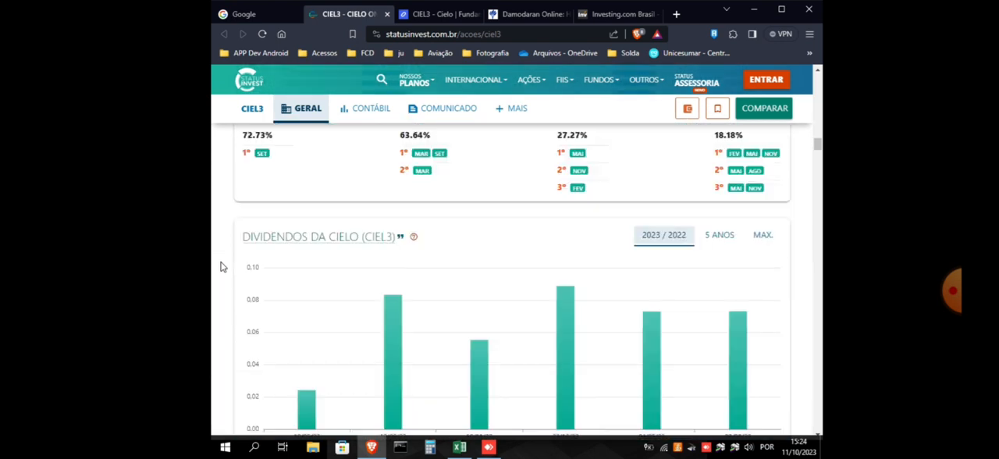
scroll(221, 266, "down", 3)
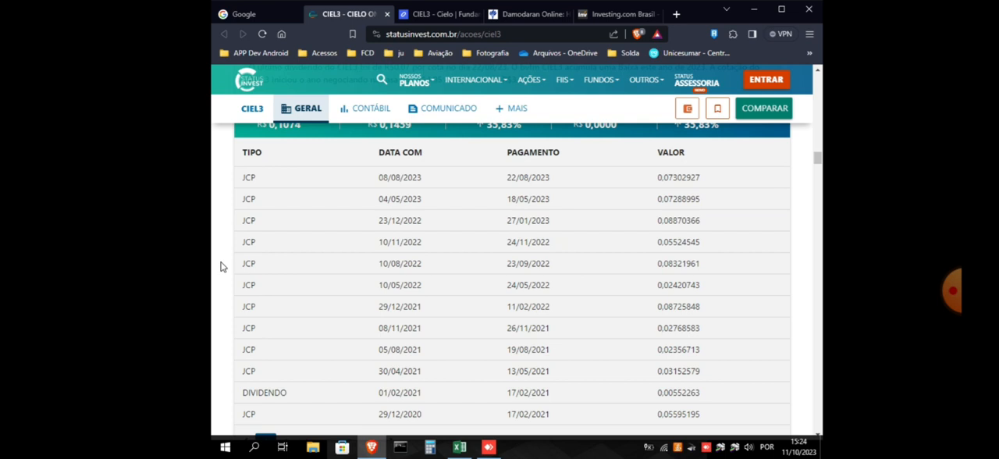
scroll(224, 267, "down", 20)
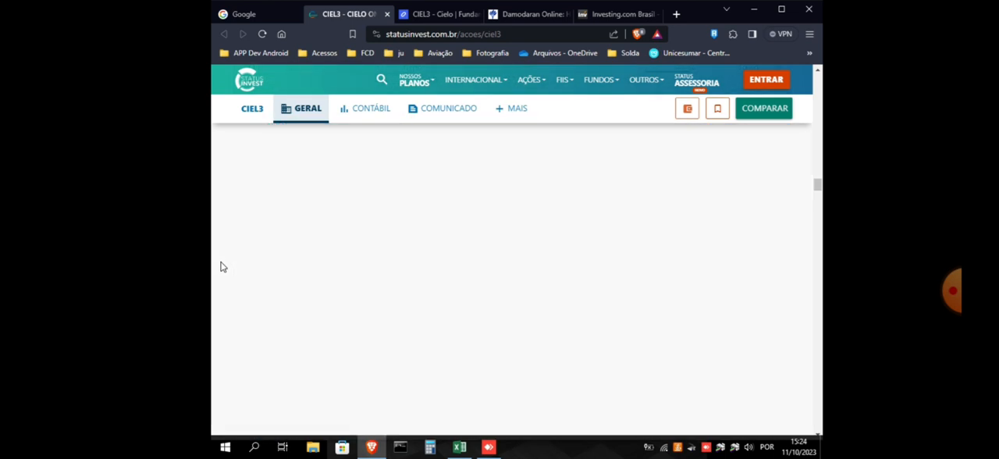
scroll(220, 267, "down", 15)
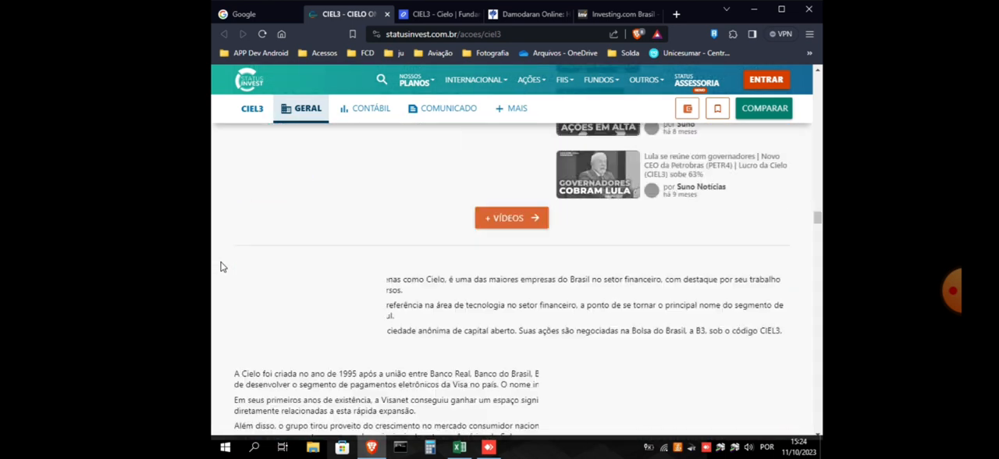
scroll(220, 267, "down", 15)
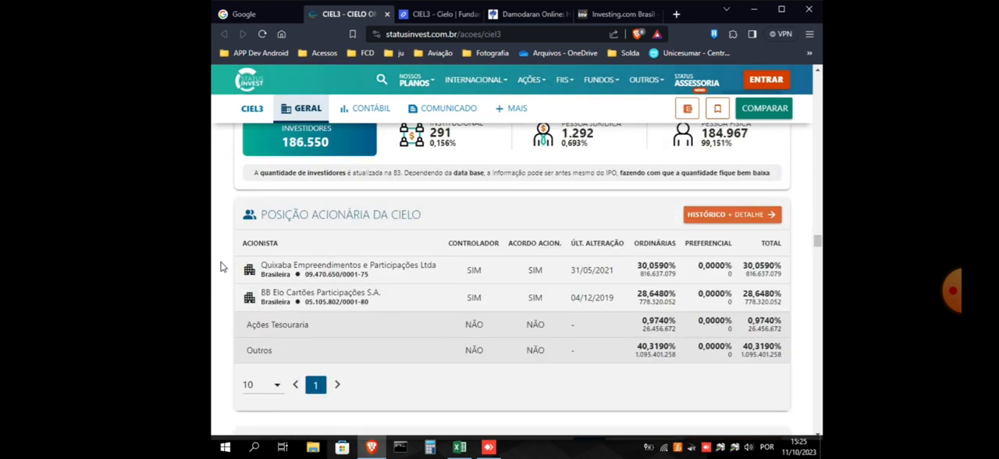
scroll(220, 267, "down", 12)
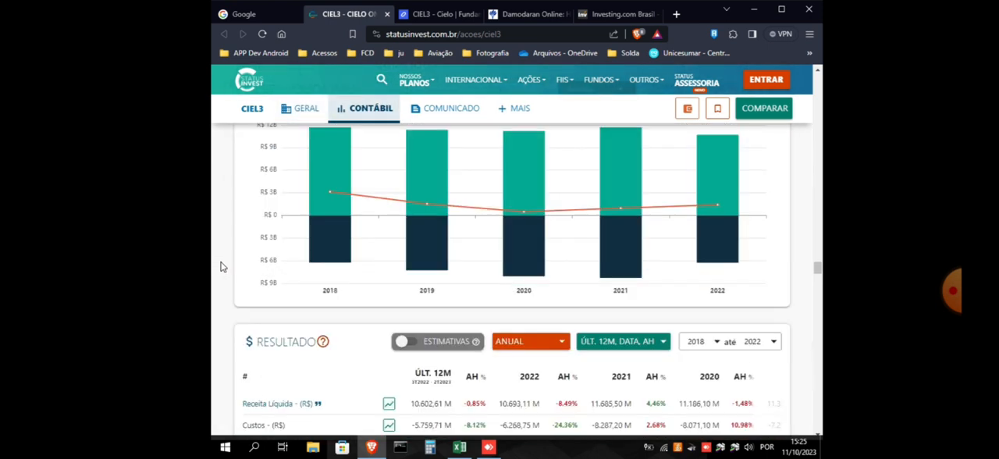
mouse_move(307, 168)
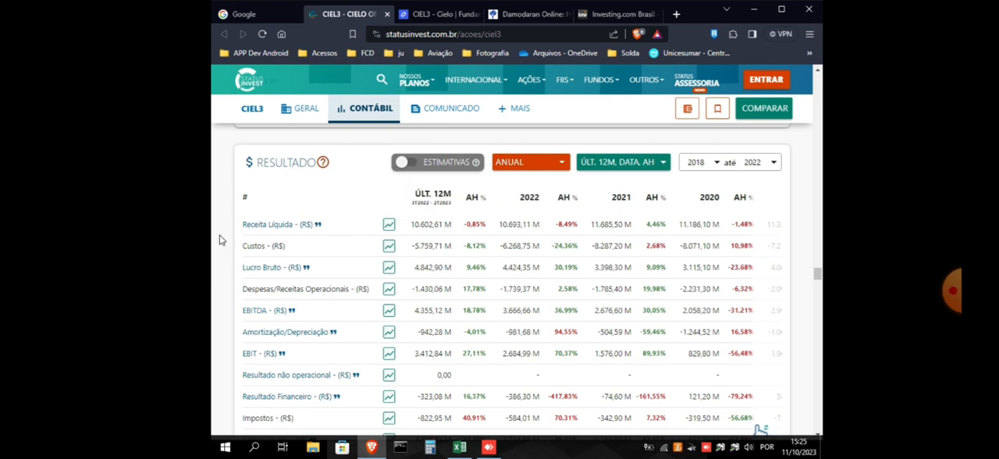
scroll(219, 242, "down", 1)
scroll(227, 241, "down", 1)
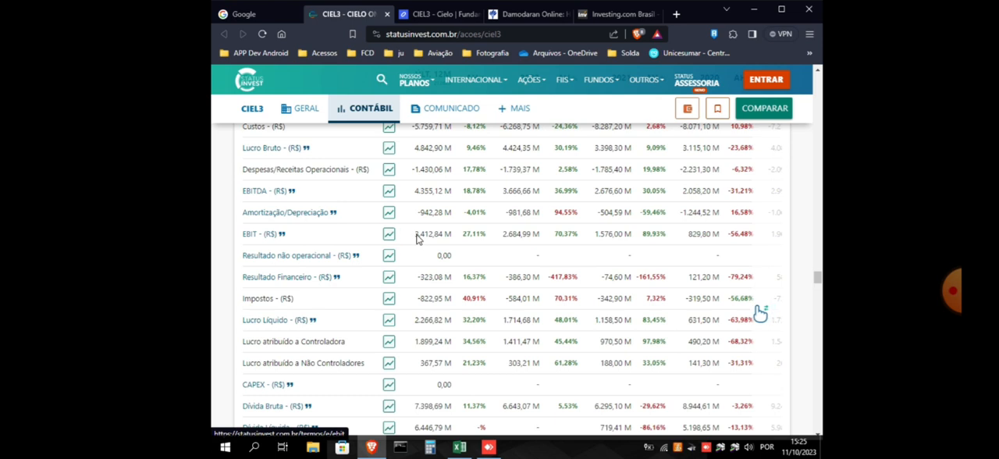
scroll(428, 238, "up", 1)
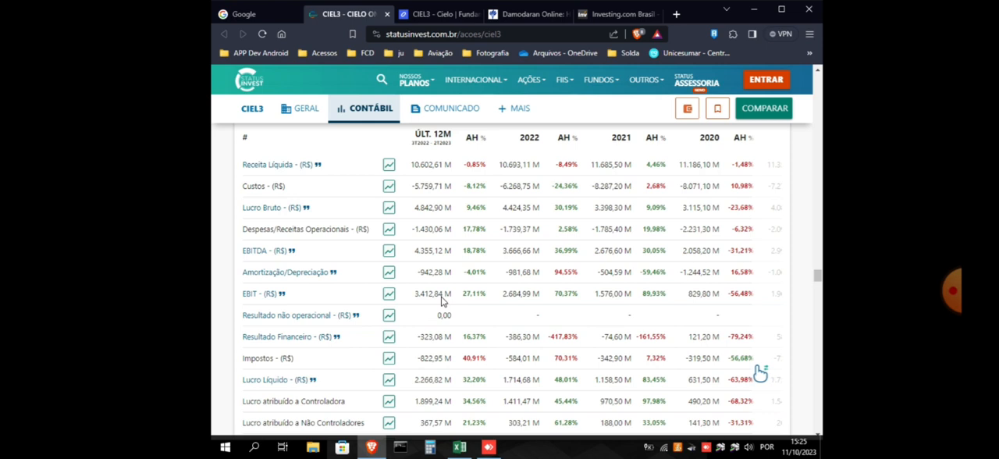
Return to the Excel workbook, enter 3412840 as the Ebit in cell B6, and check the NoPat formula
left_click(460, 448)
left_click(297, 193)
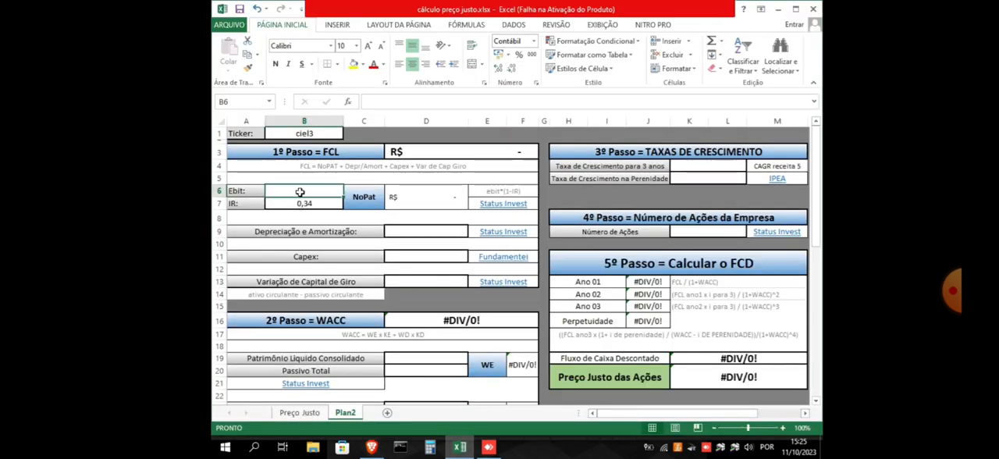
type("3412840")
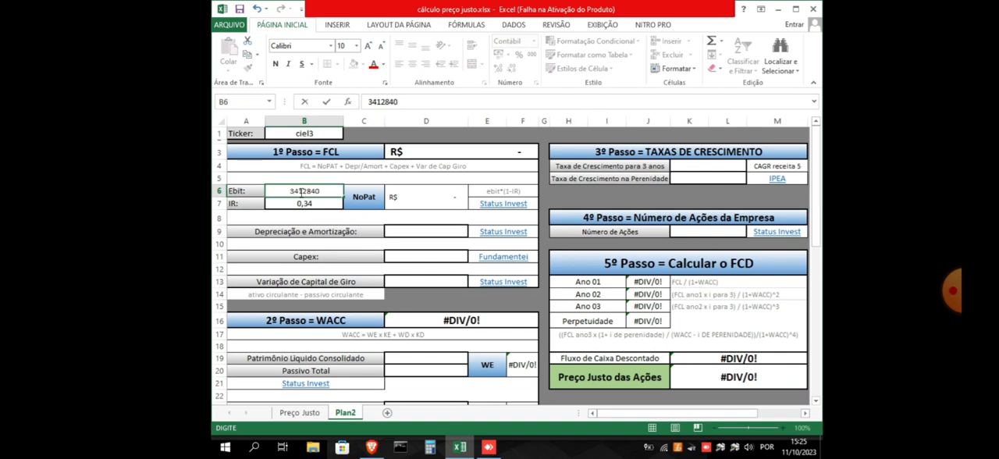
left_click(331, 203)
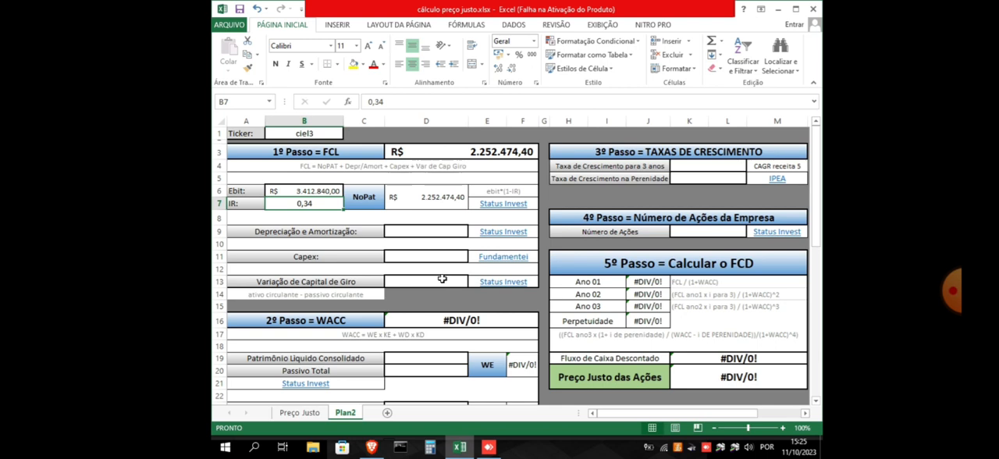
left_click(432, 198)
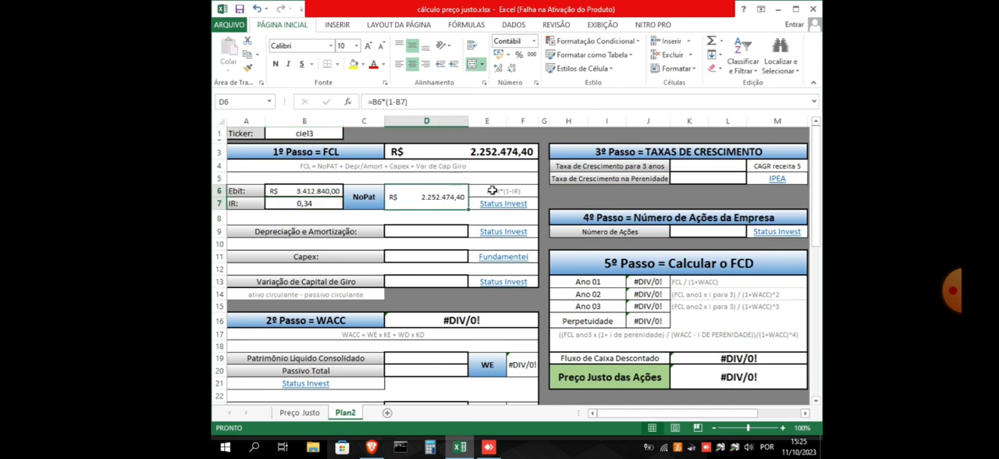
left_click(517, 193)
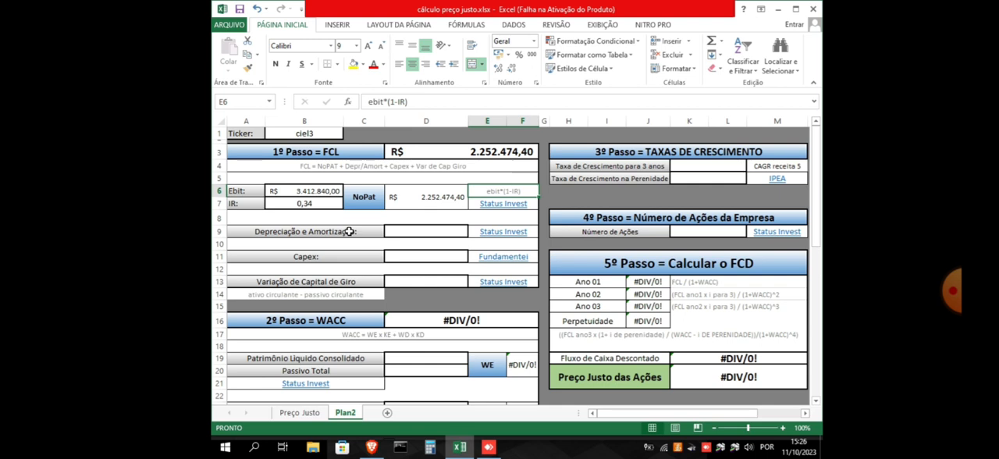
Look up the last-12-month Amortização/Depreciação on Status Invest and enter 942280 for Depreciação e Amortização in cell D9
left_click(427, 231)
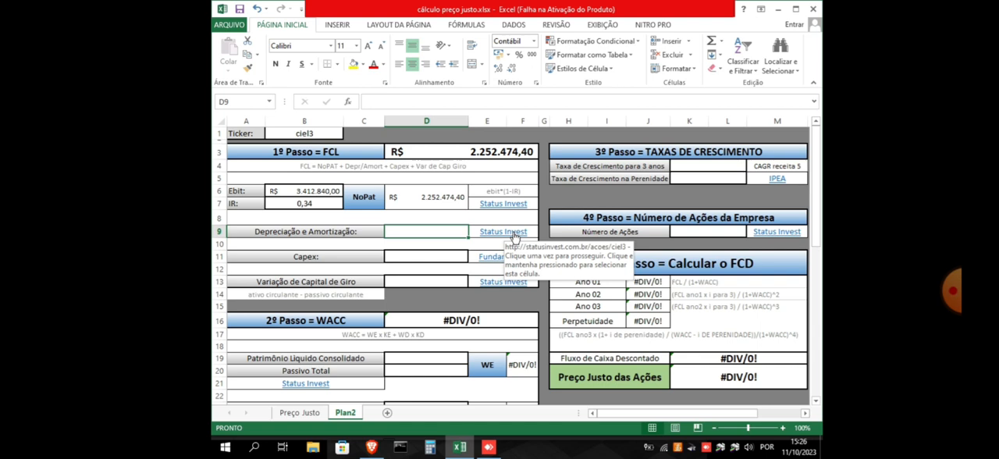
left_click(372, 452)
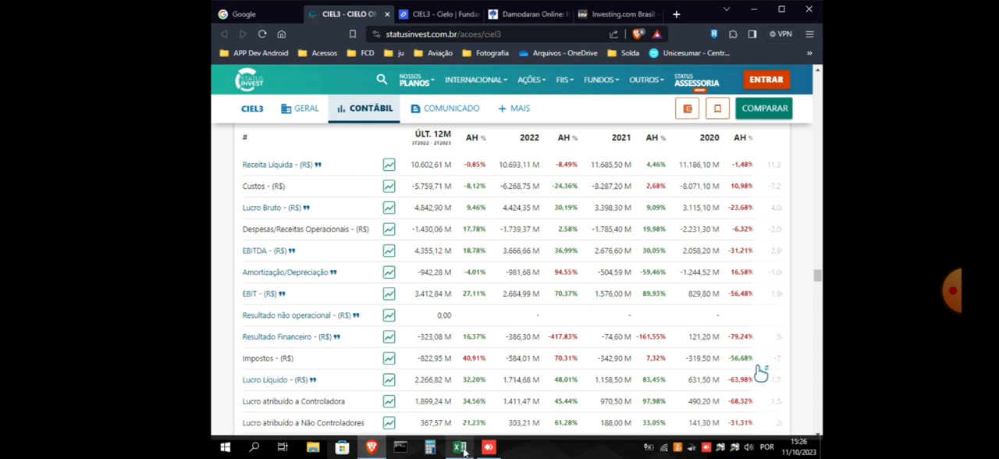
mouse_move(462, 450)
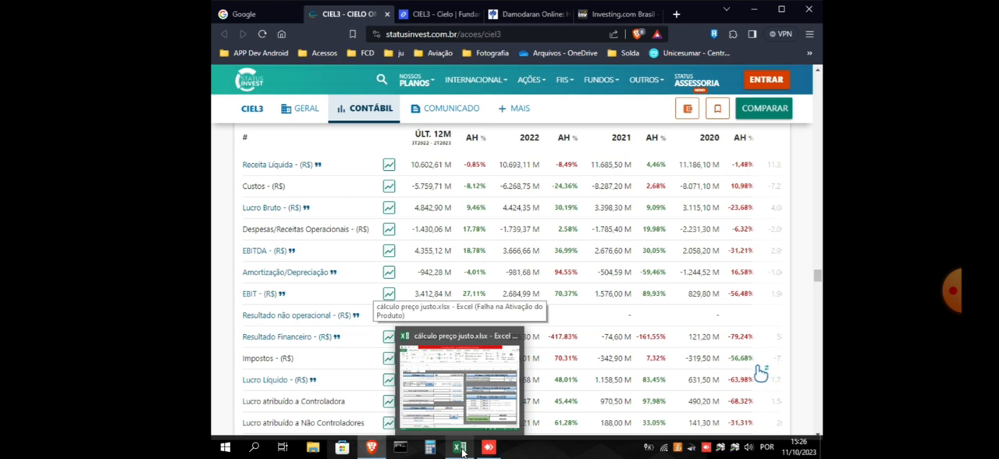
left_click(428, 407)
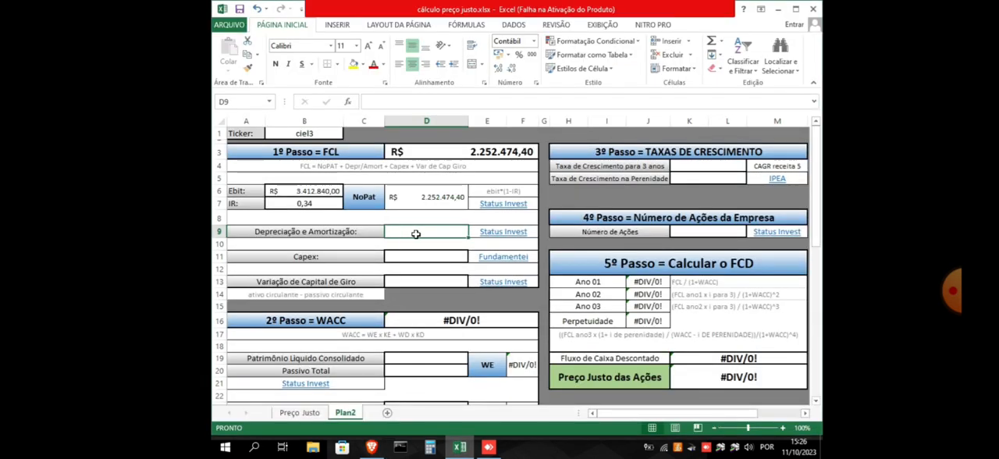
type("942.280")
left_click(434, 256)
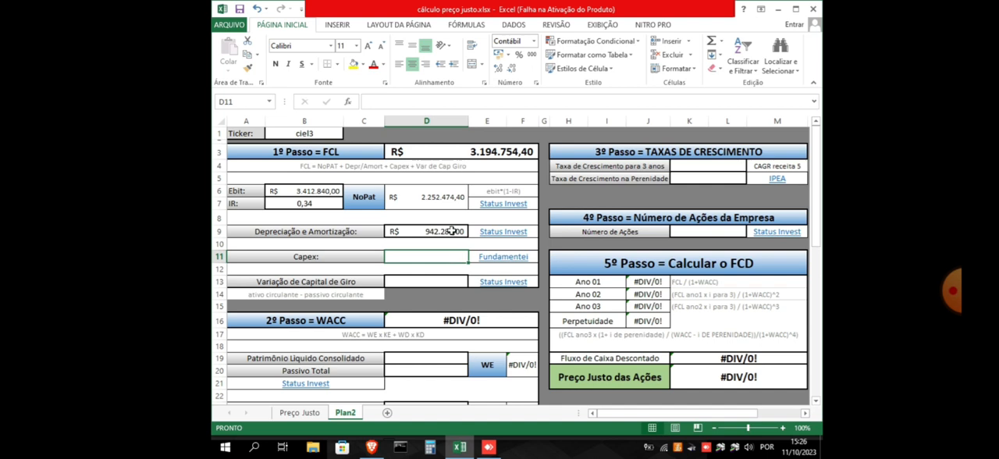
Try extending the Depreciação e Amortização value in cell D9 to 942280000
double_click(451, 231)
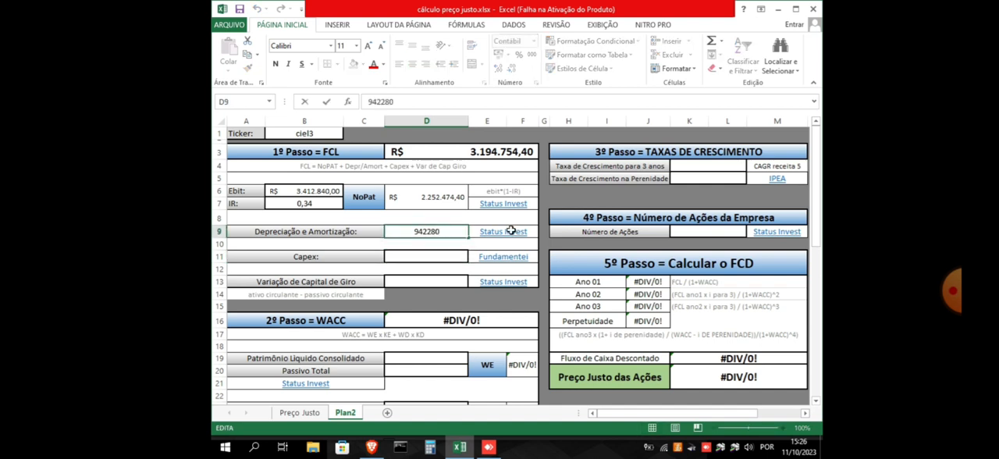
type("000")
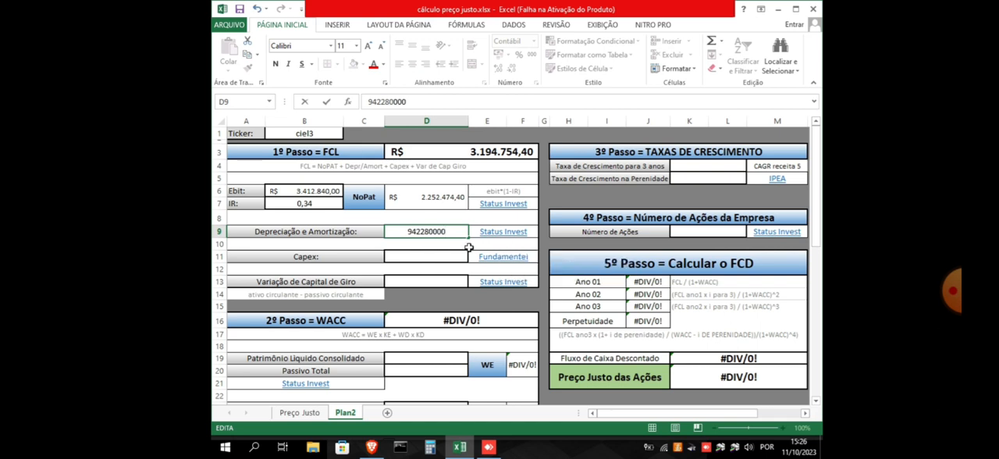
left_click(445, 256)
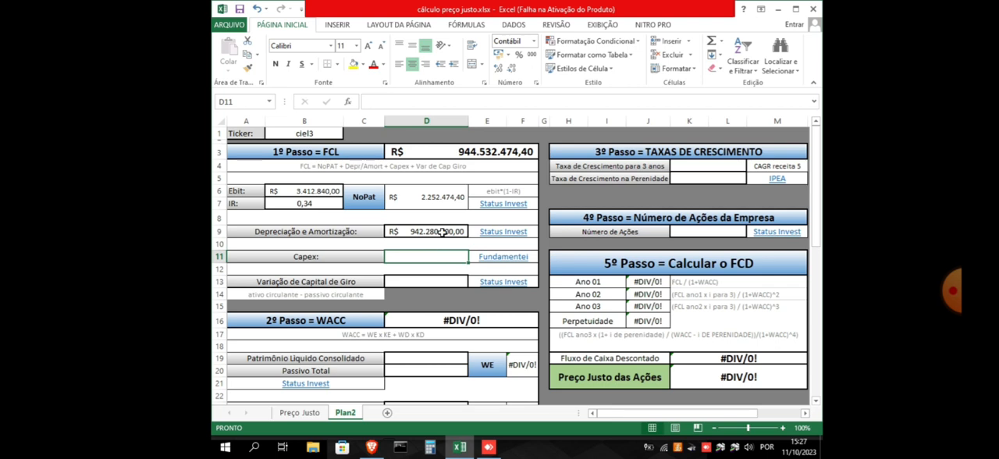
Correct the Depreciação e Amortização value in cell D9 to 942280
double_click(453, 232)
key("BackSpace")
key("BackSpace")
key("BackSpace")
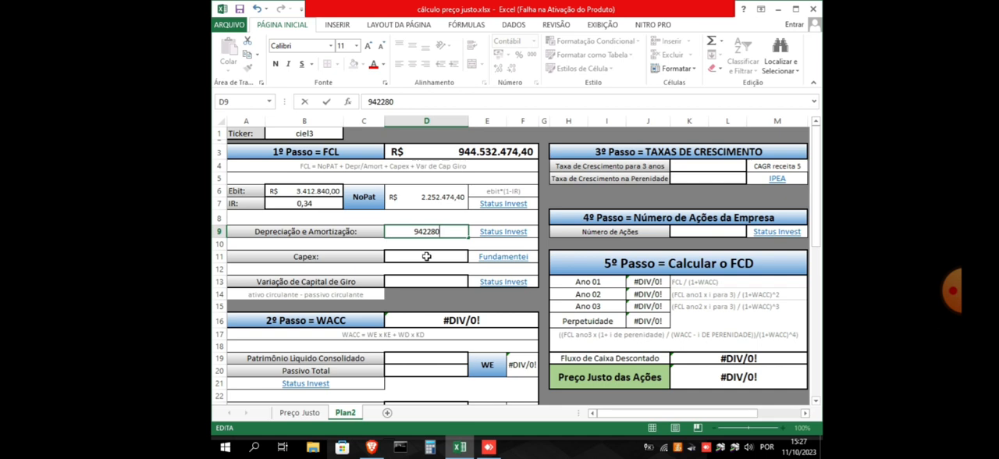
left_click(427, 257)
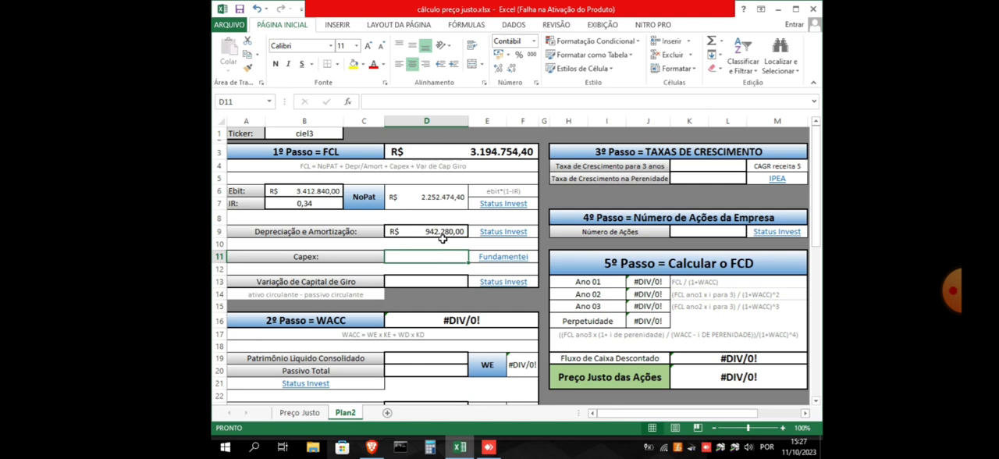
Check the CAPEX row in the Status Invest results table for CIEL3 in the browser and return to the Excel workbook
left_click(372, 447)
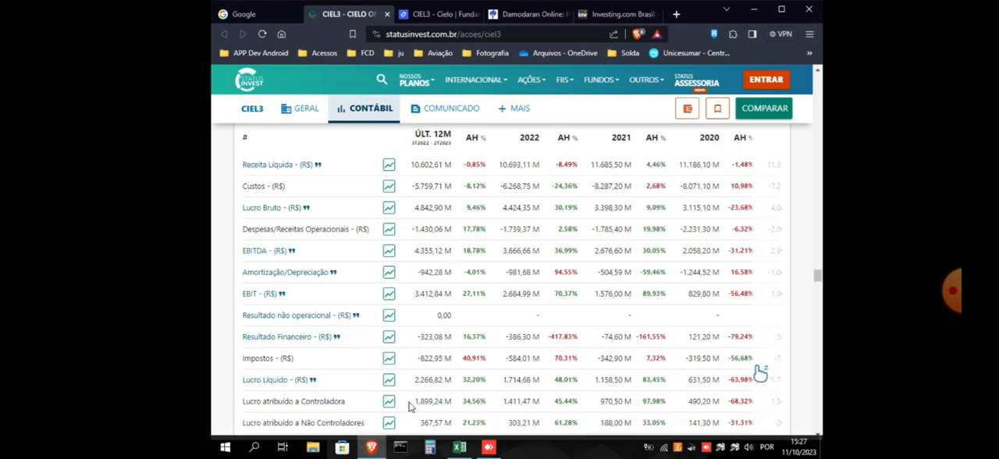
mouse_move(467, 454)
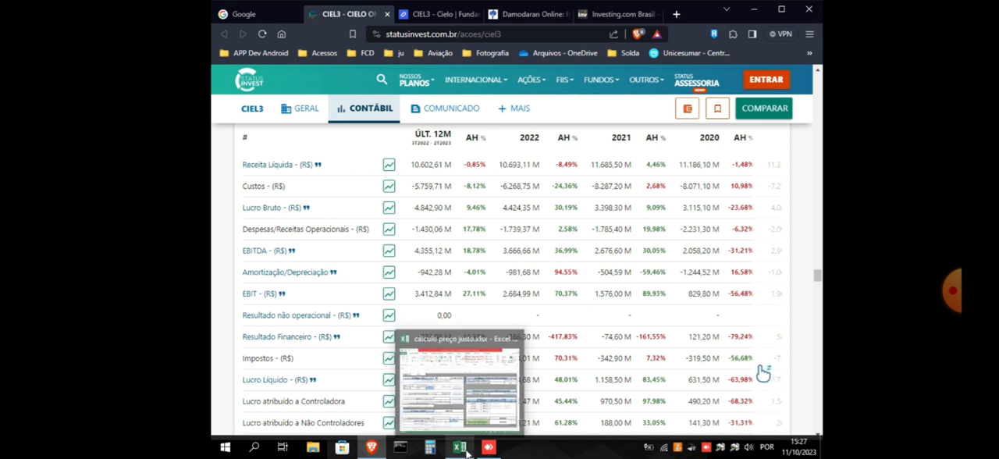
left_click(466, 451)
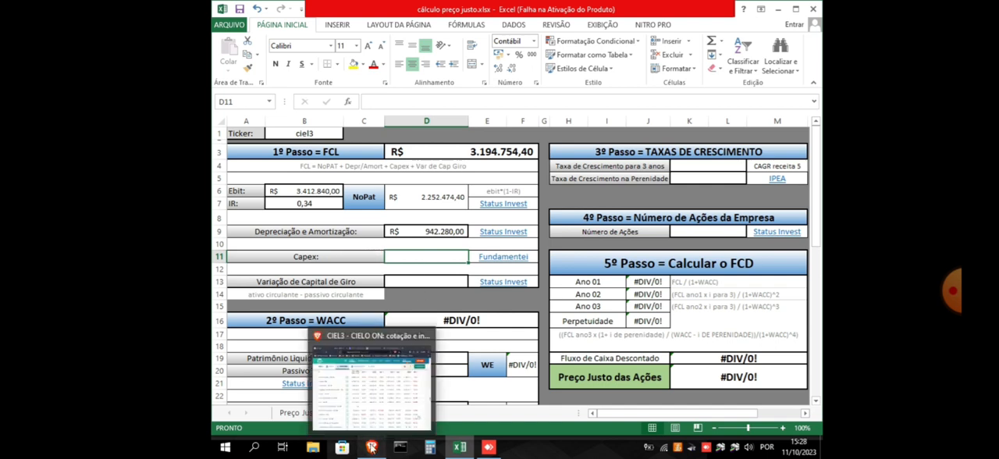
left_click(374, 390)
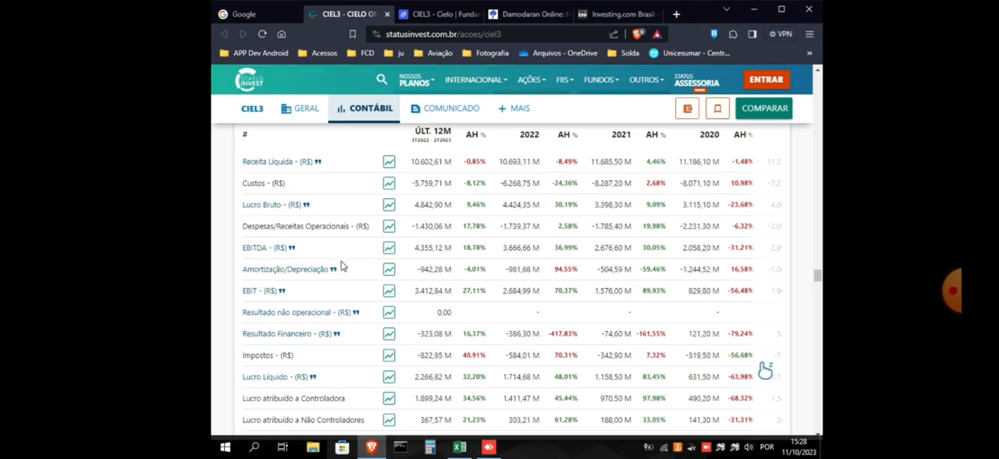
scroll(342, 267, "down", 2)
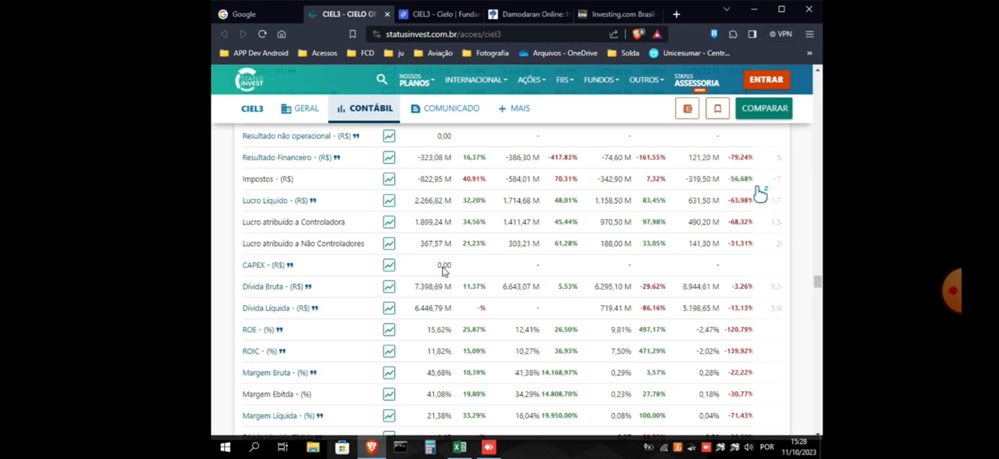
scroll(443, 269, "up", 3)
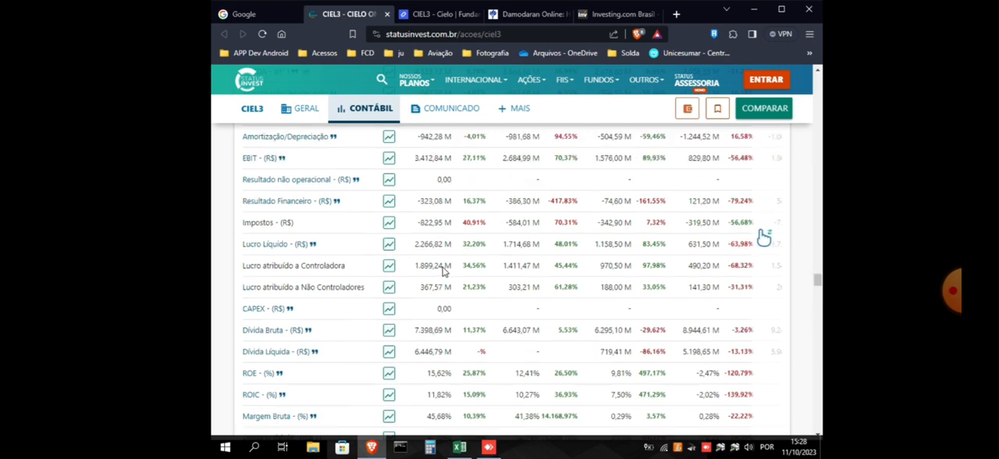
scroll(442, 271, "up", 2)
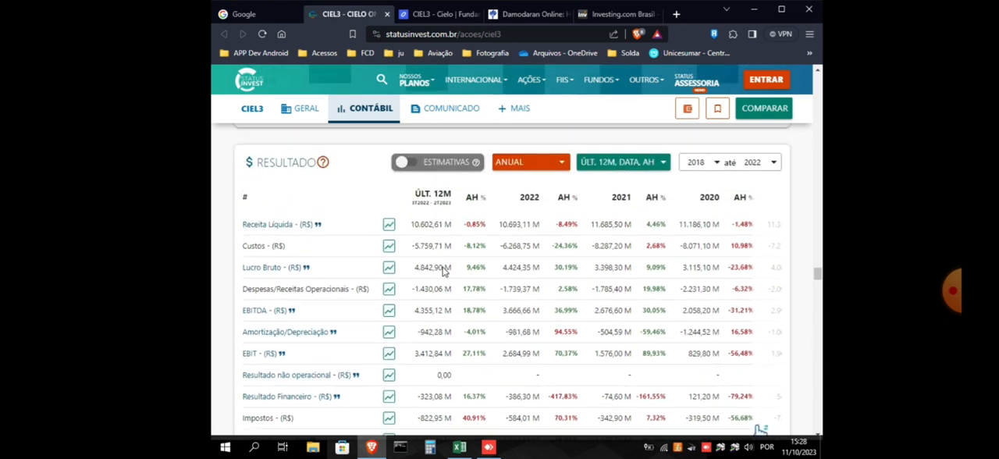
scroll(442, 270, "down", 1)
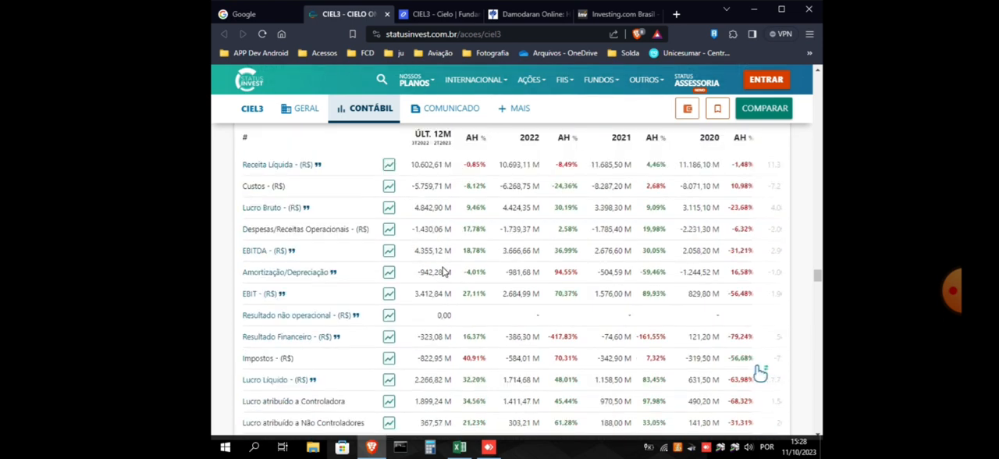
left_click(458, 447)
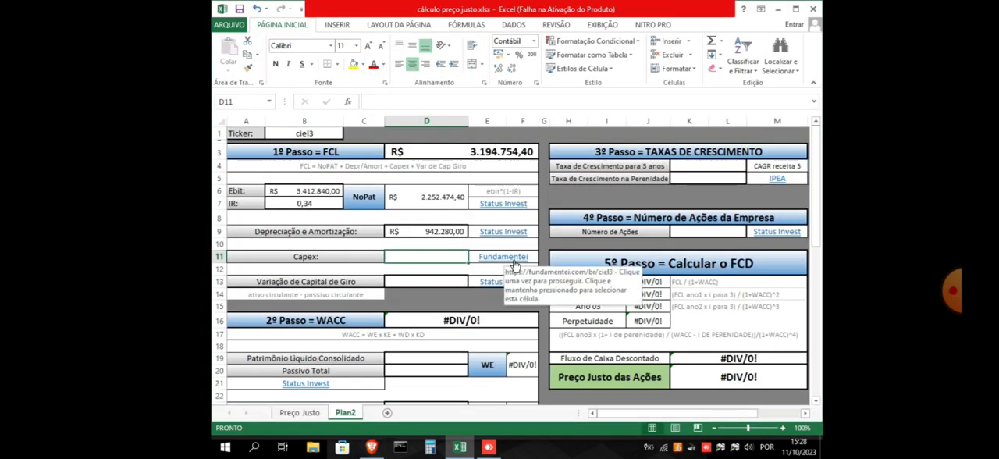
Switch to the Fundamentei page for CIEL3 in the browser and view the account options at the top of the page
mouse_move(372, 446)
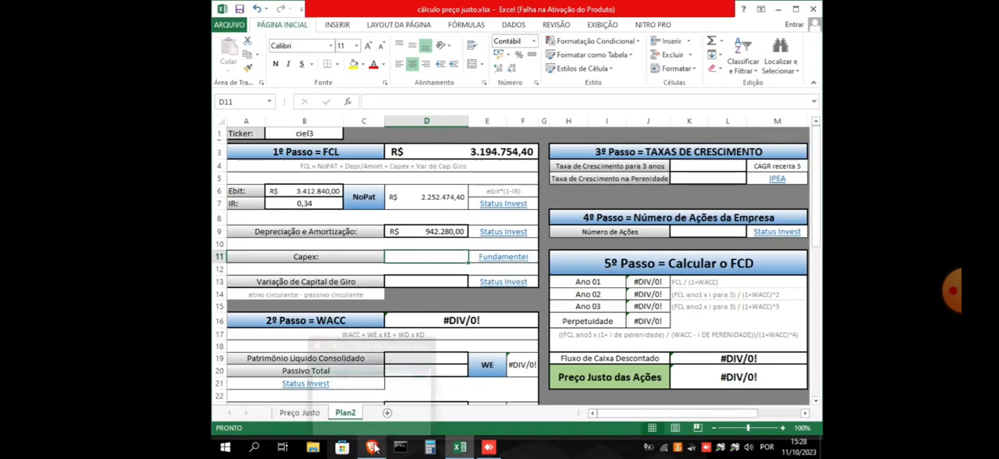
left_click(338, 346)
left_click(425, 14)
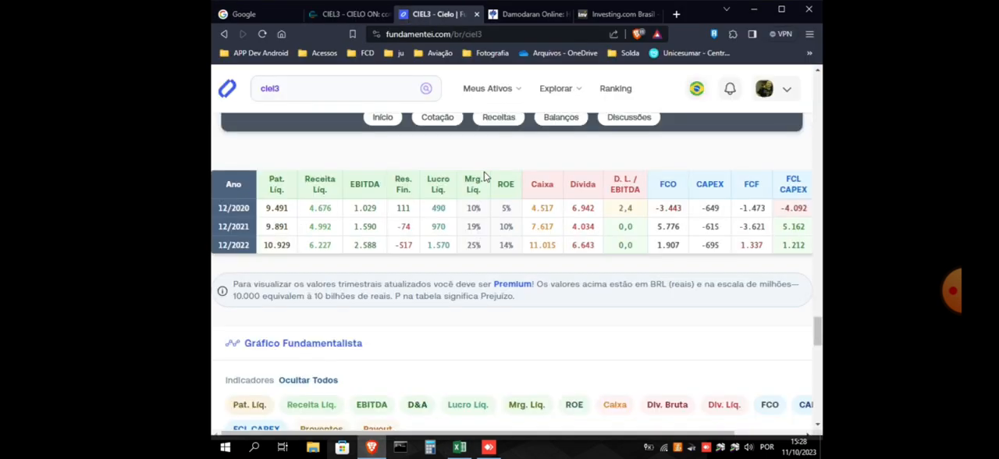
scroll(485, 178, "up", 5)
scroll(485, 178, "up", 10)
left_click_drag(819, 249, 817, 95)
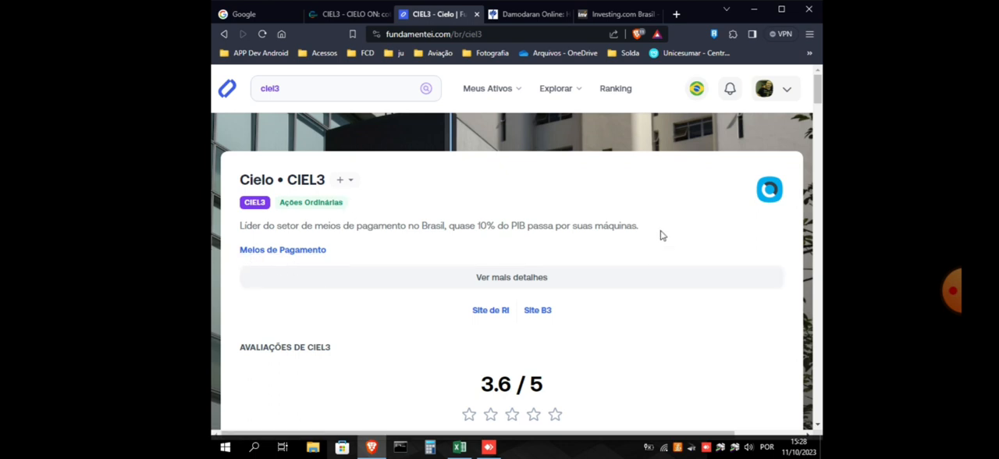
left_click(789, 93)
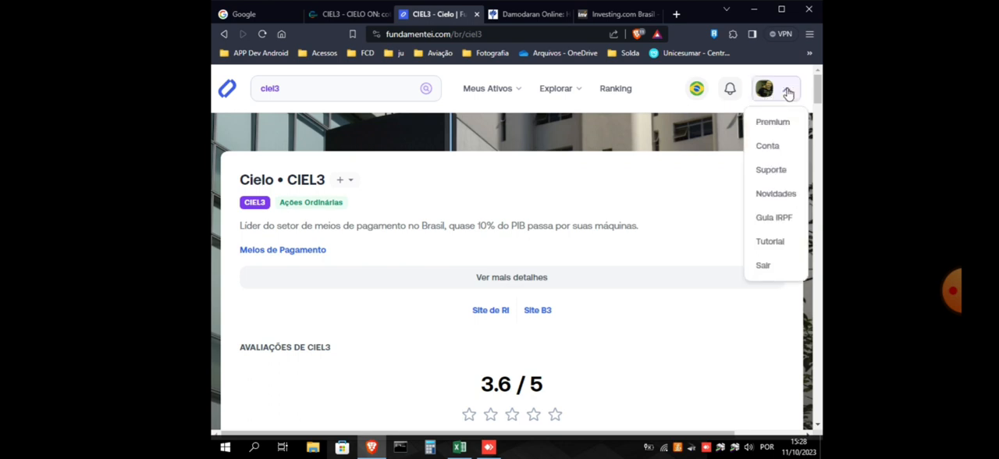
left_click(728, 177)
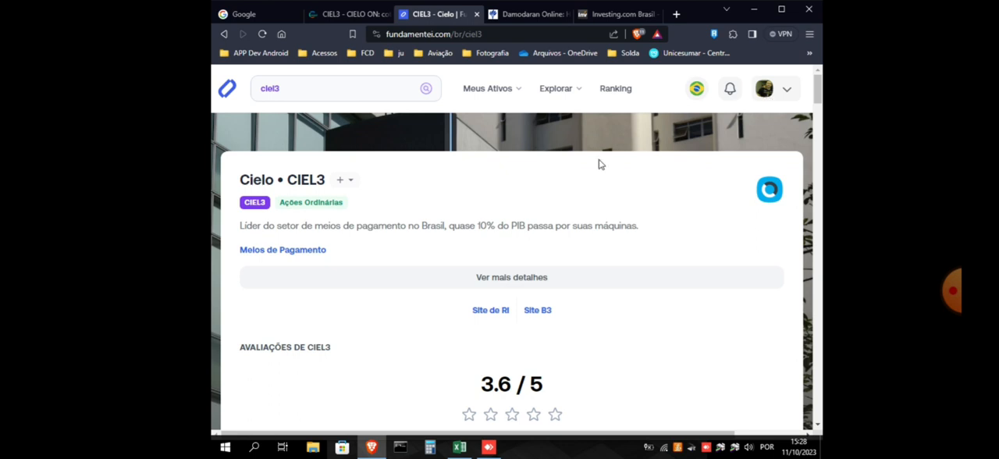
Search Fundamentei for ciel3 again and dismiss the suggestion to stay on the Cielo page
left_click(307, 87)
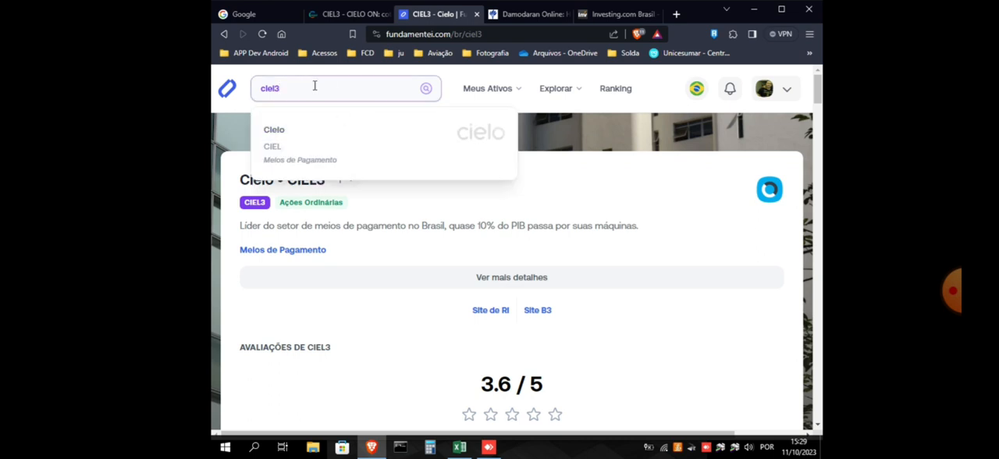
key("BackSpace")
key("BackSpace")
key("BackSpace")
key("BackSpace")
key("BackSpace")
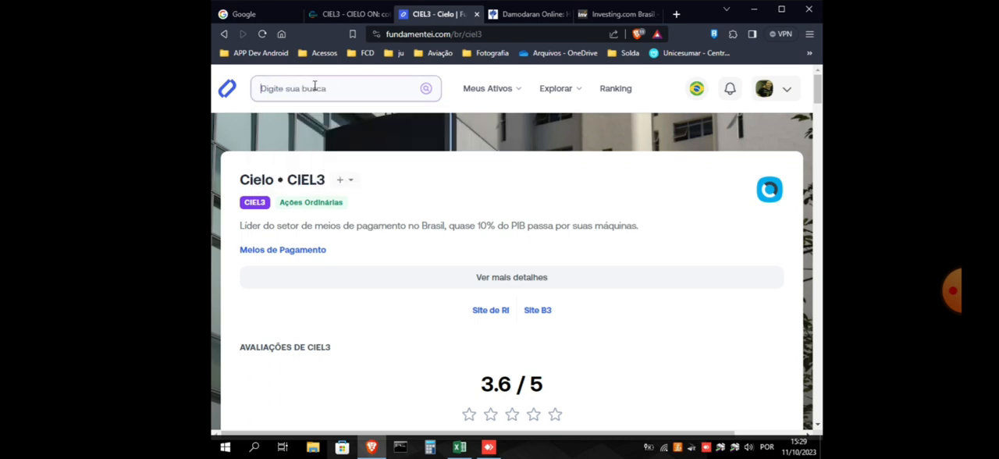
type("ciel3")
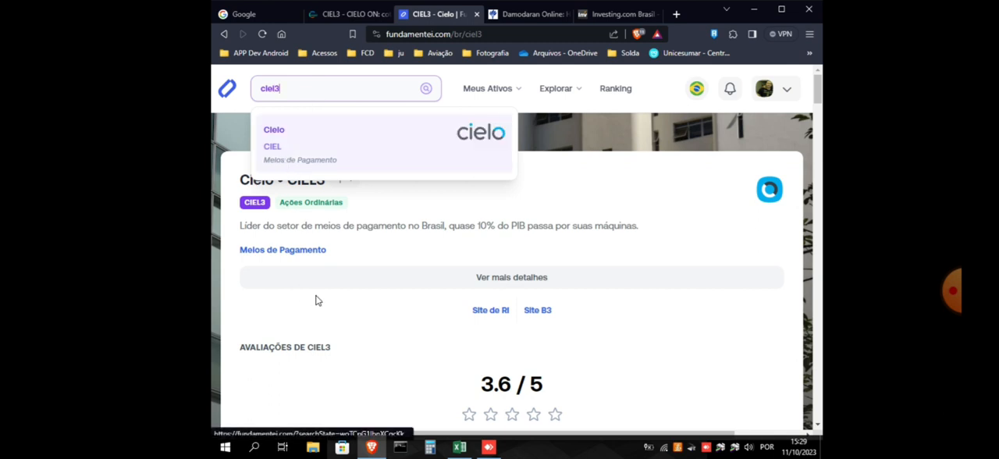
left_click(337, 308)
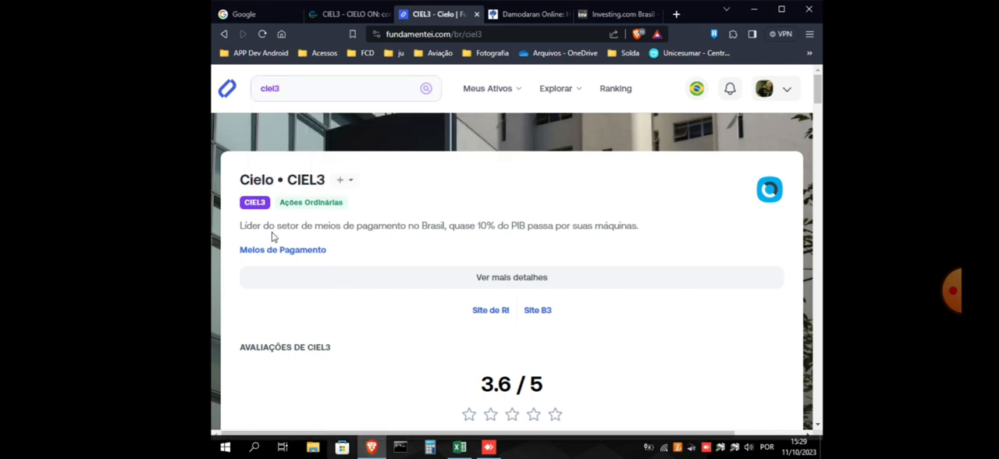
Find the 12/2022 CAPEX in the annual fundamentals table on the Fundamentei page
scroll(273, 248, "down", 1)
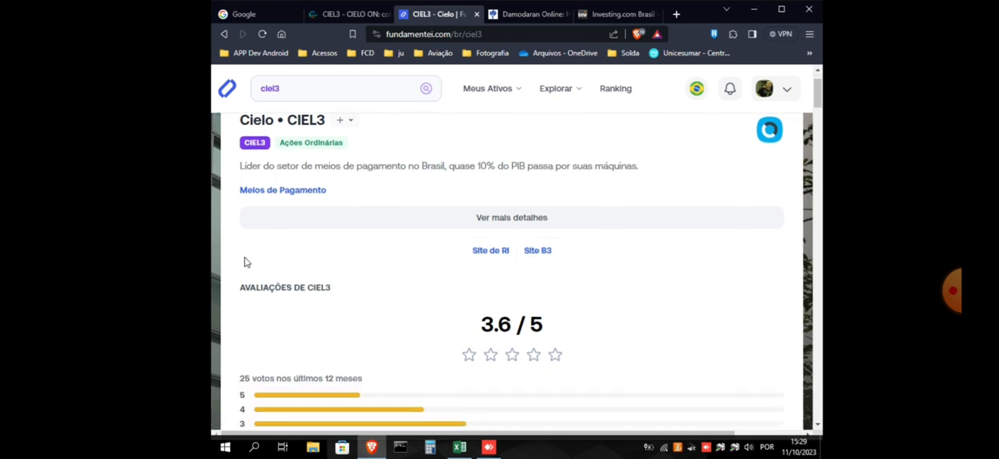
scroll(245, 263, "down", 10)
scroll(245, 267, "down", 10)
scroll(245, 267, "down", 10)
scroll(245, 267, "down", 10)
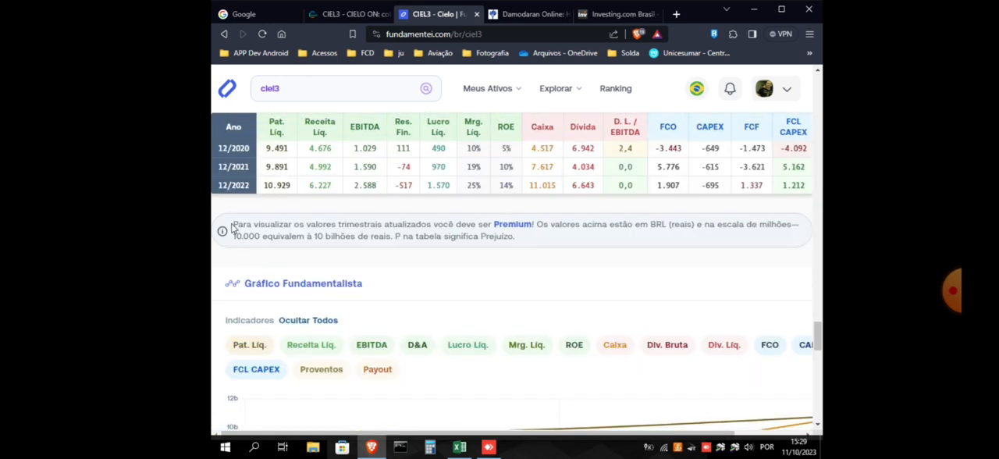
scroll(231, 226, "up", 1)
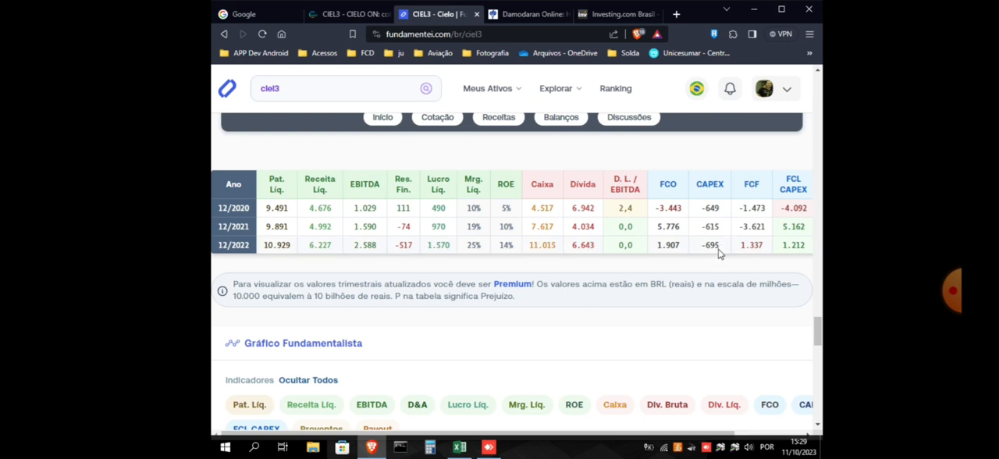
Return to the Excel workbook and enter -695000 as the Capex in cell D11
left_click(460, 450)
left_click(410, 256)
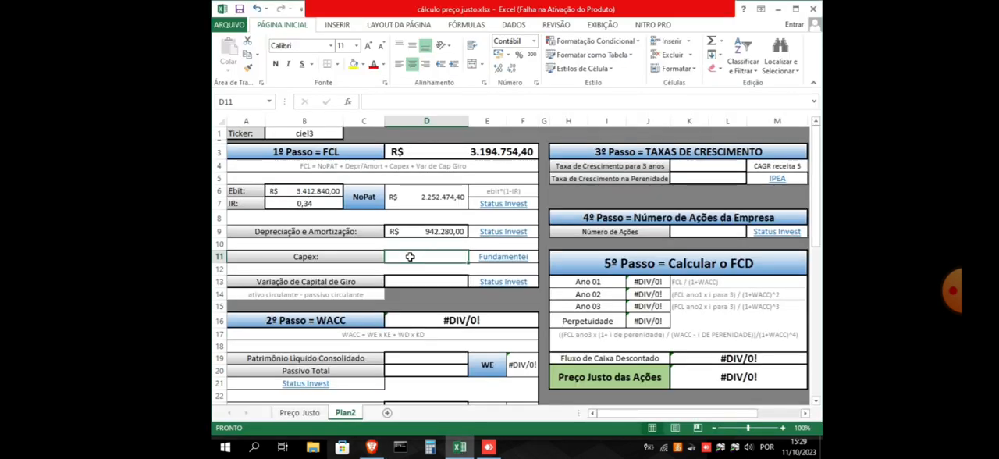
type("-695000")
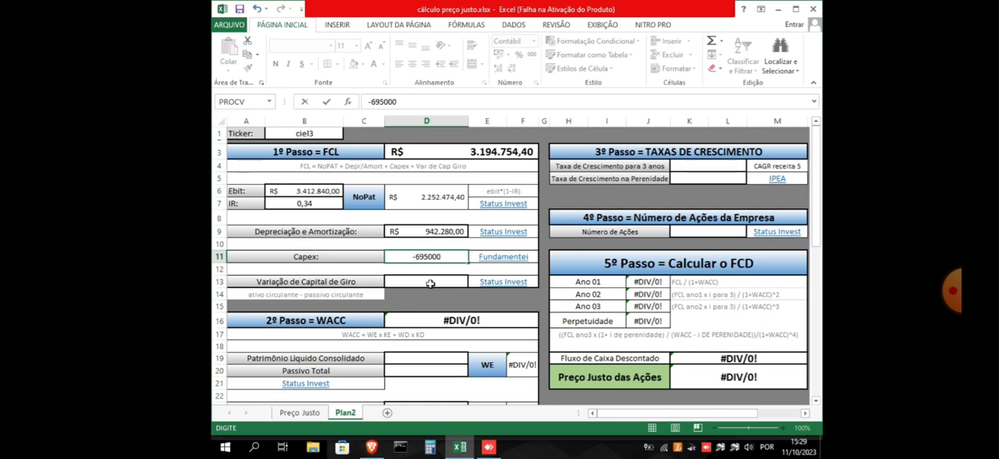
left_click(428, 280)
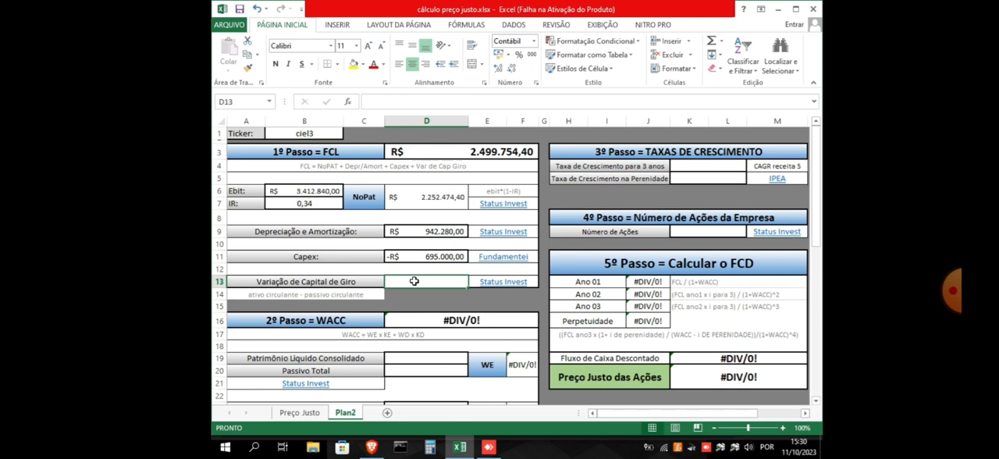
Review the Variação de Capital de Giro row, check the Status Invest results table for CIEL3, and return to the workbook
left_click(344, 283)
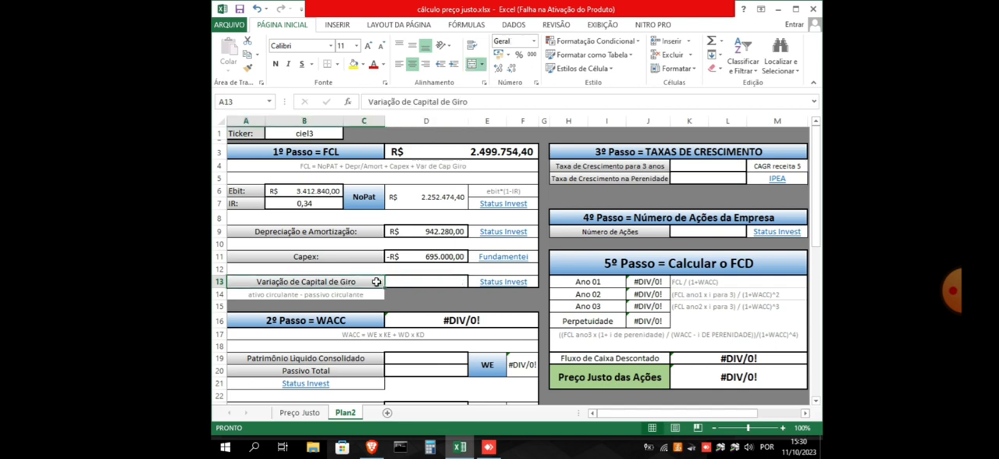
left_click(429, 281)
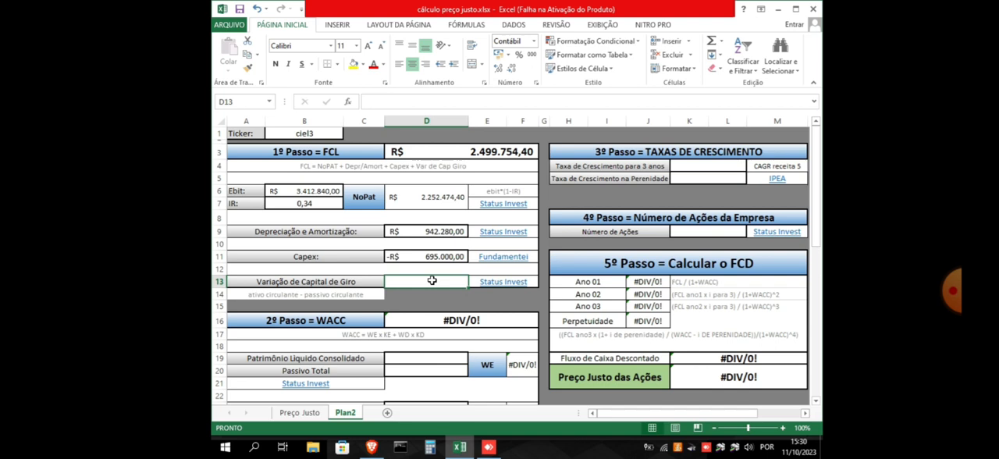
mouse_move(372, 447)
left_click(332, 364)
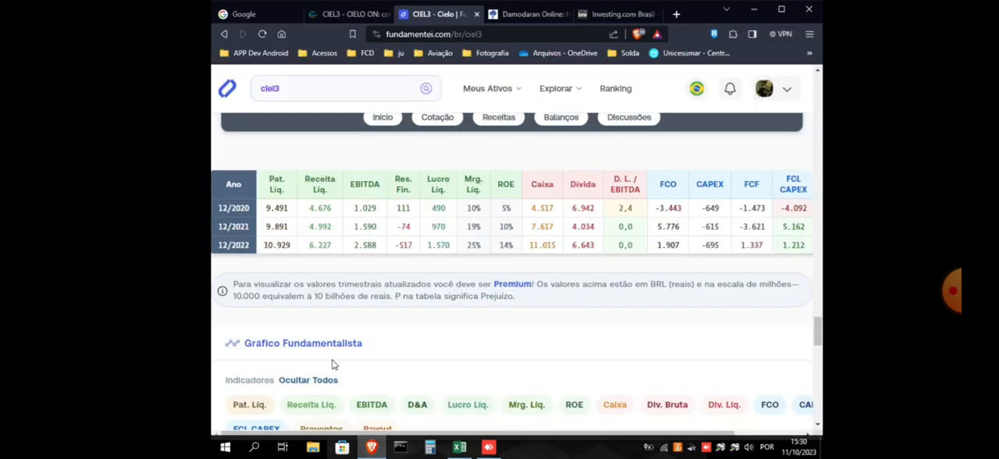
left_click(344, 15)
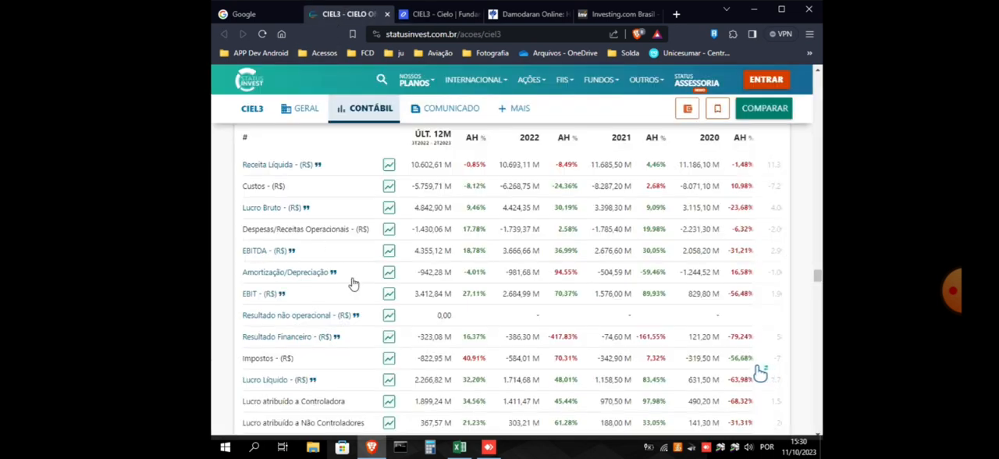
mouse_move(460, 446)
left_click(472, 404)
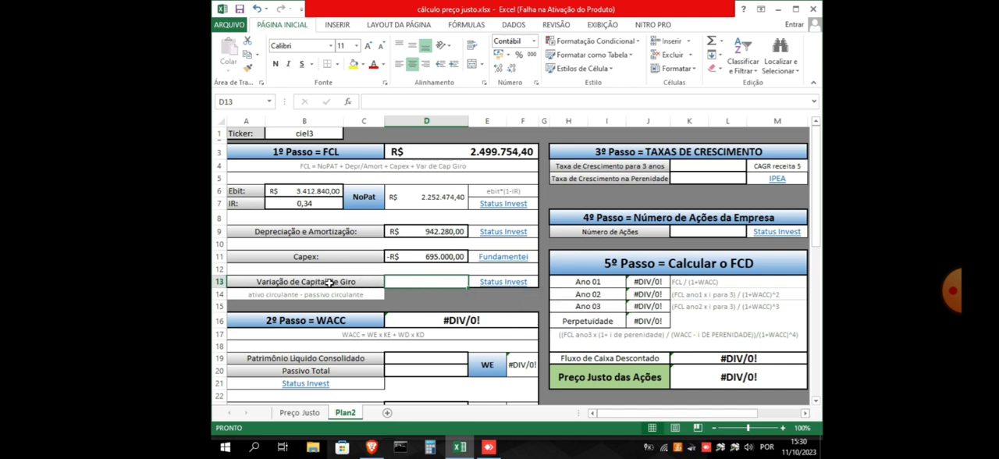
Add "cg =" before the "ativo circulante - passivo circulante" note in cell A14
double_click(255, 296)
type("cg =")
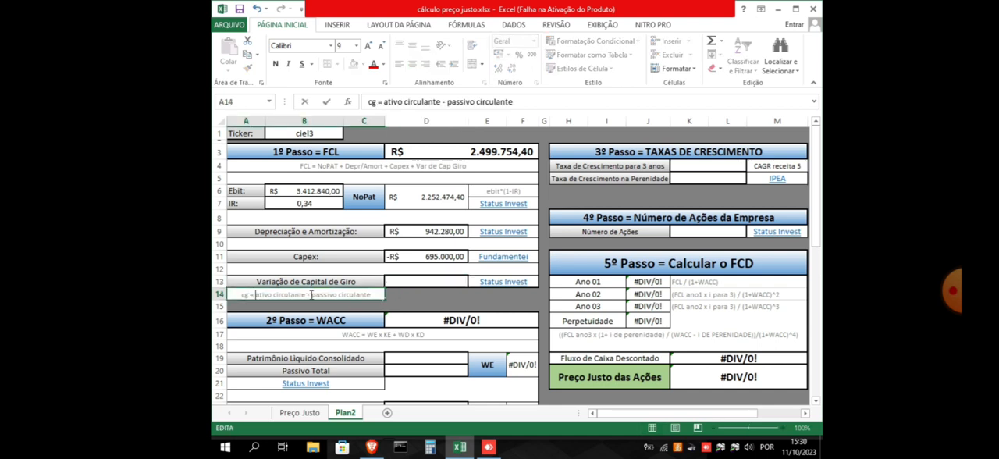
key("ctrl+Return")
Finish the A14 note and examine the current assets and liabilities in the Balanço Patrimonial table for CIEL3 on Status Invest
left_click(427, 280)
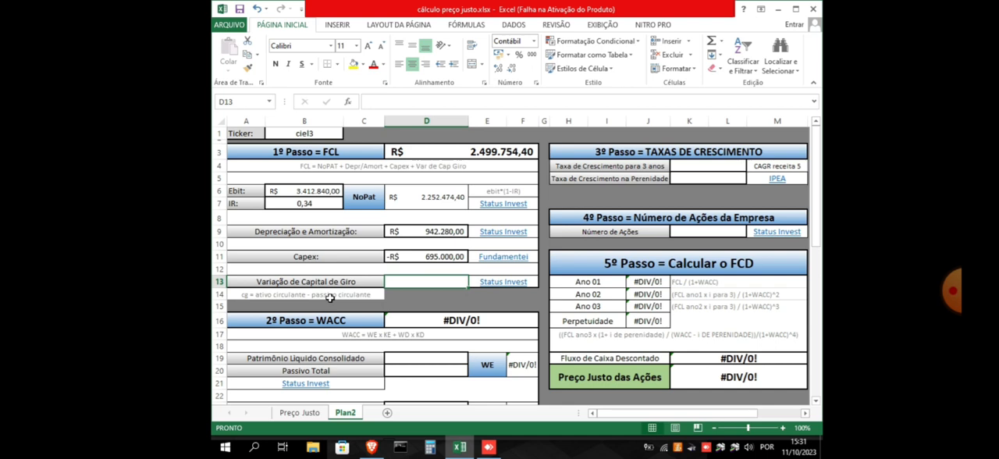
mouse_move(371, 452)
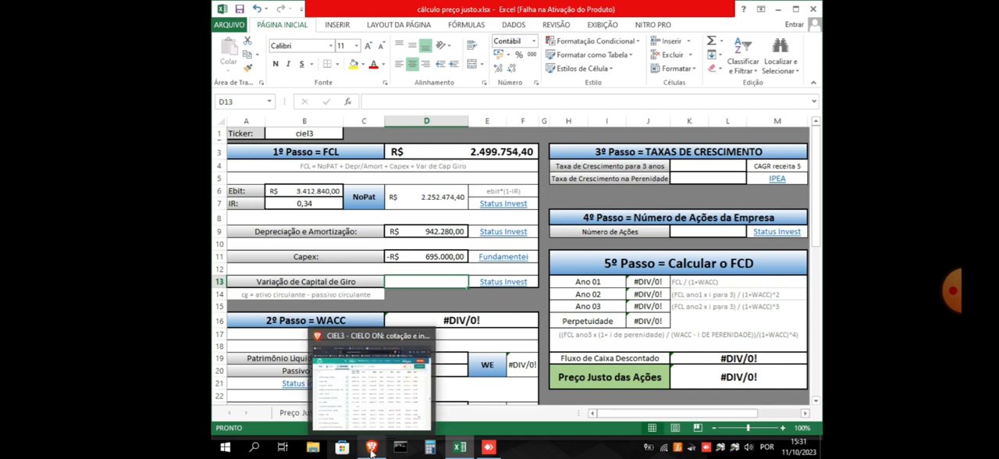
left_click(372, 450)
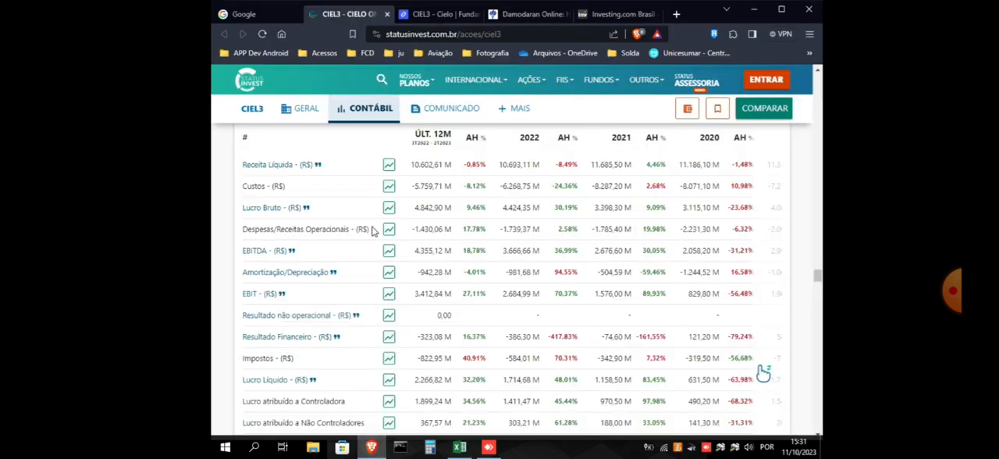
scroll(373, 230, "down", 10)
scroll(246, 279, "down", 8)
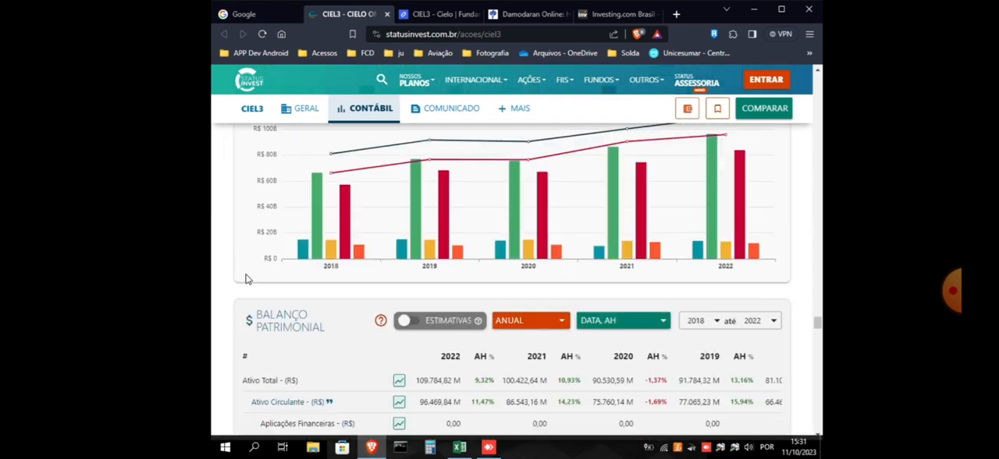
scroll(245, 278, "down", 3)
scroll(245, 279, "up", 1)
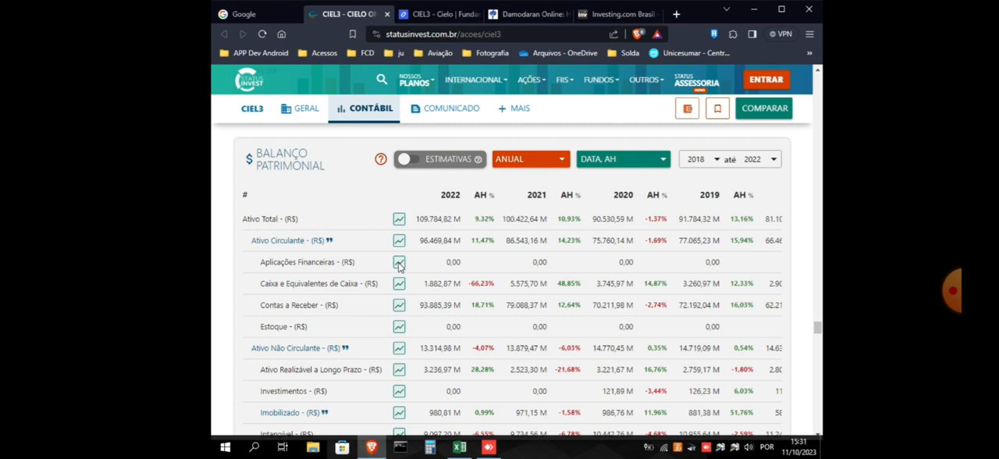
scroll(401, 312, "down", 1)
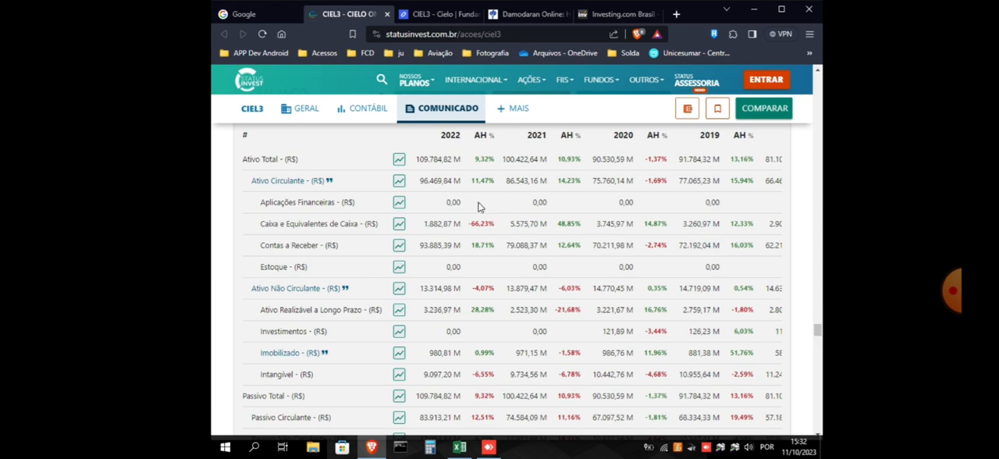
Return to the Excel workbook and head the working capital figures below the model with "at" in A44 and "os" in B44
left_click(458, 452)
scroll(330, 305, "down", 10)
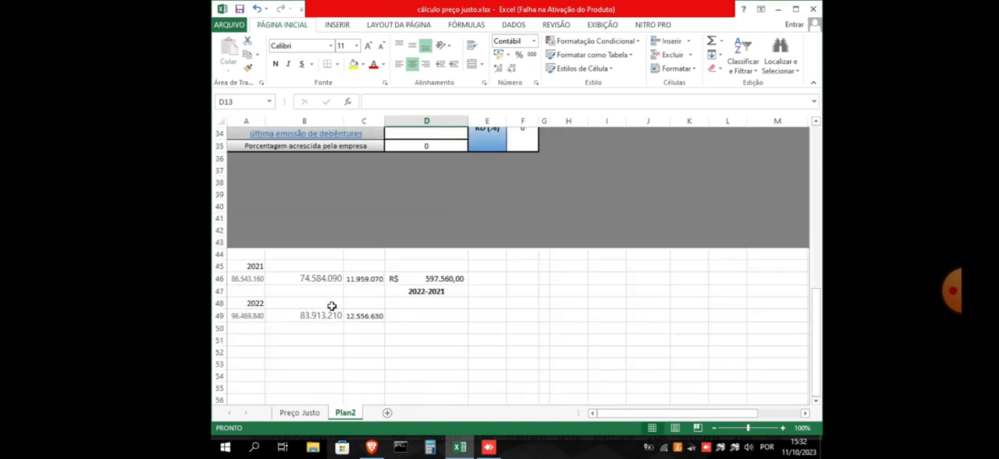
left_click(249, 256)
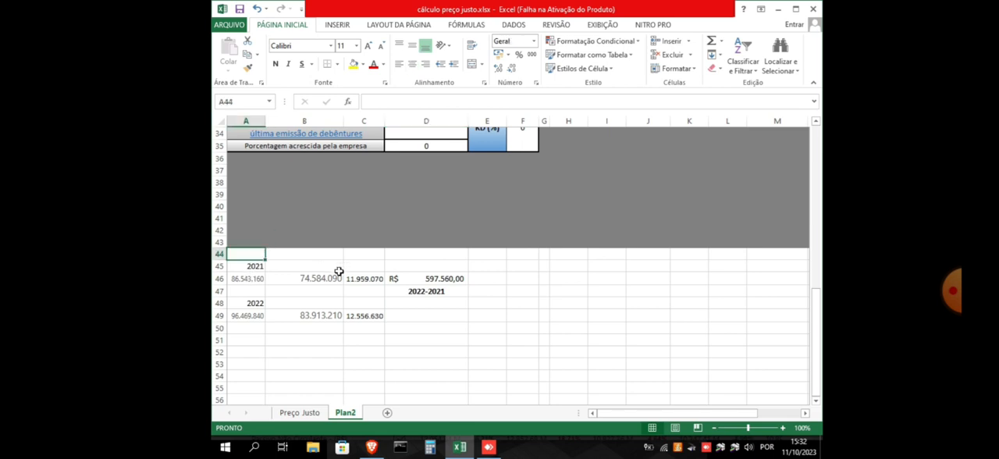
type("at")
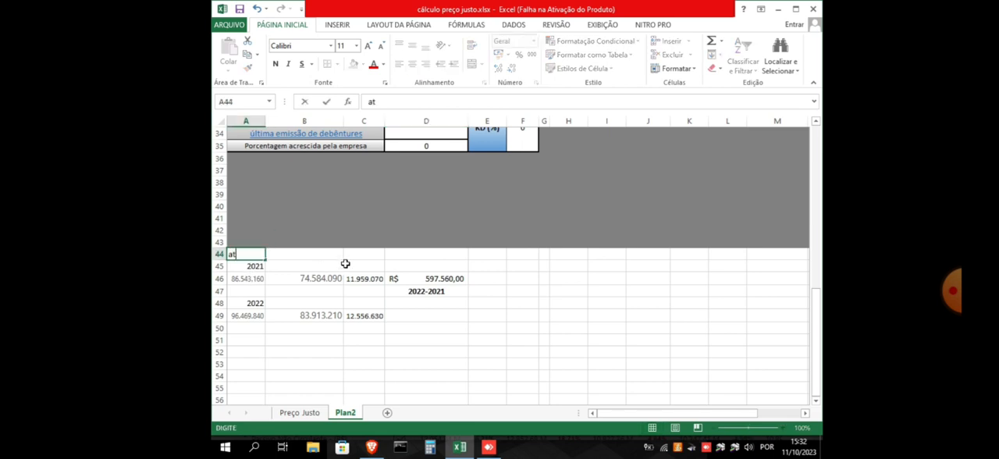
left_click(315, 256)
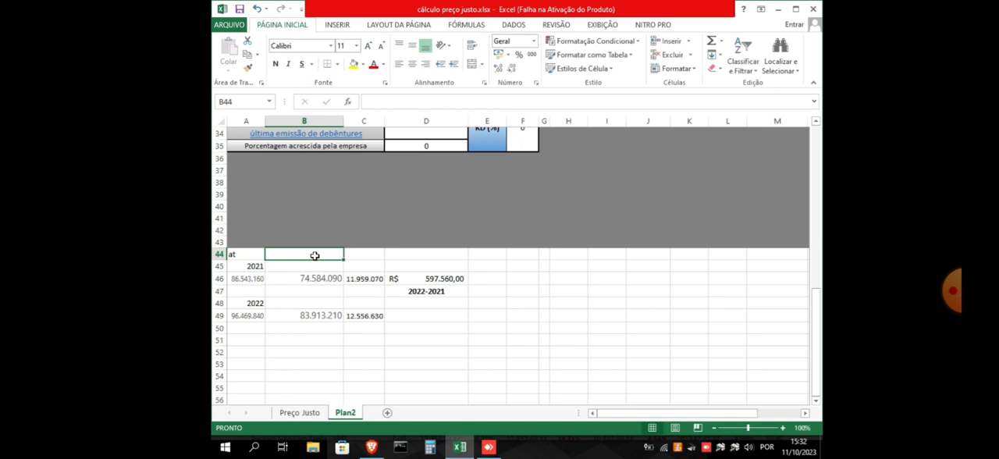
type("ps")
key("Return")
left_click(303, 350)
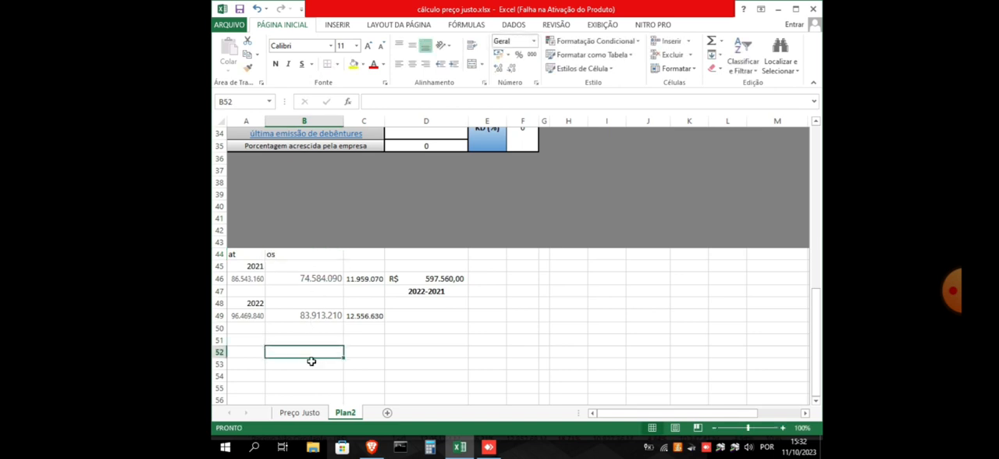
Check the 2021 values in A46 and B46 and correct the heading in B44 to "ps"
left_click(240, 279)
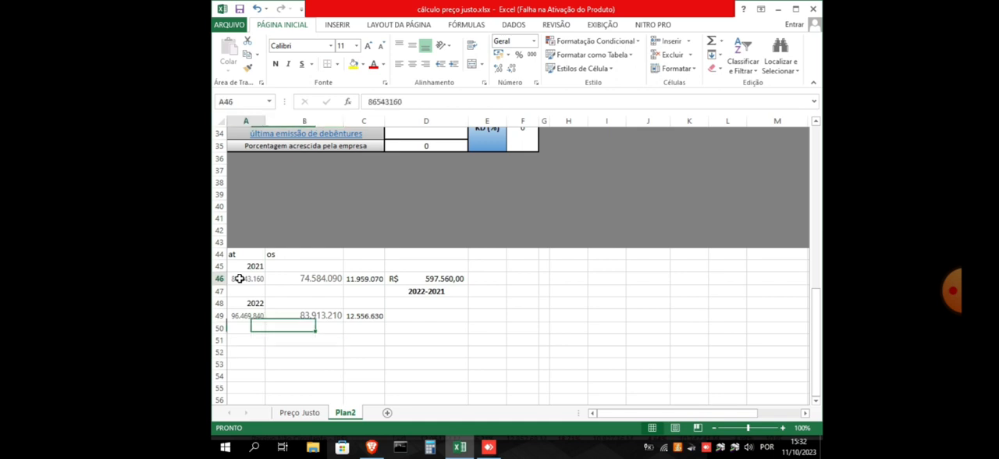
left_click(304, 277)
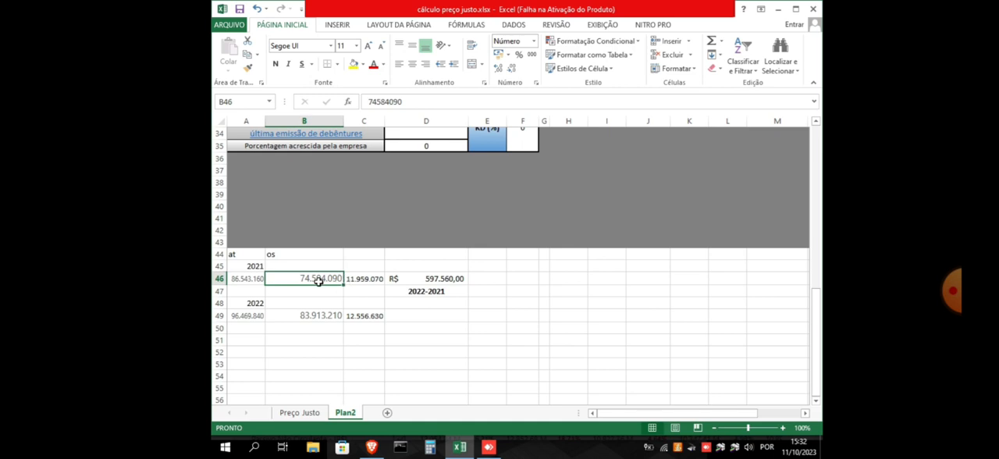
double_click(329, 256)
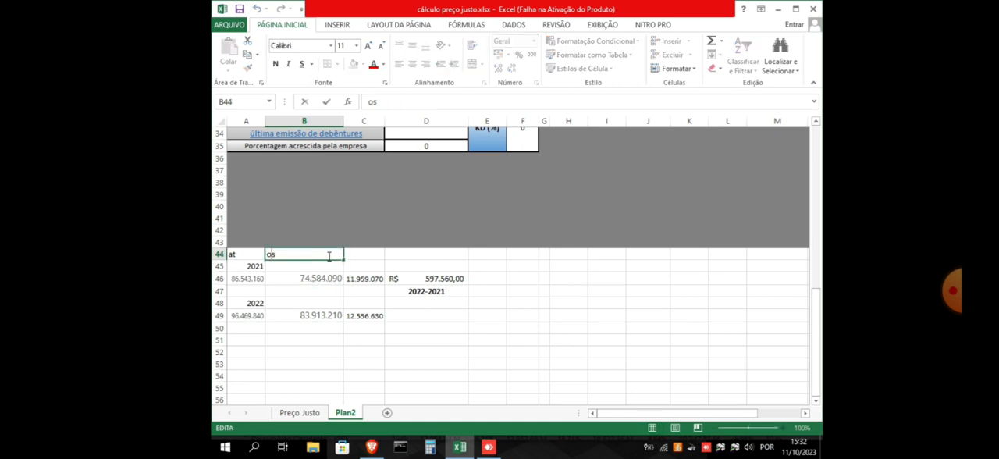
key("BackSpace")
type("p")
left_click(306, 279)
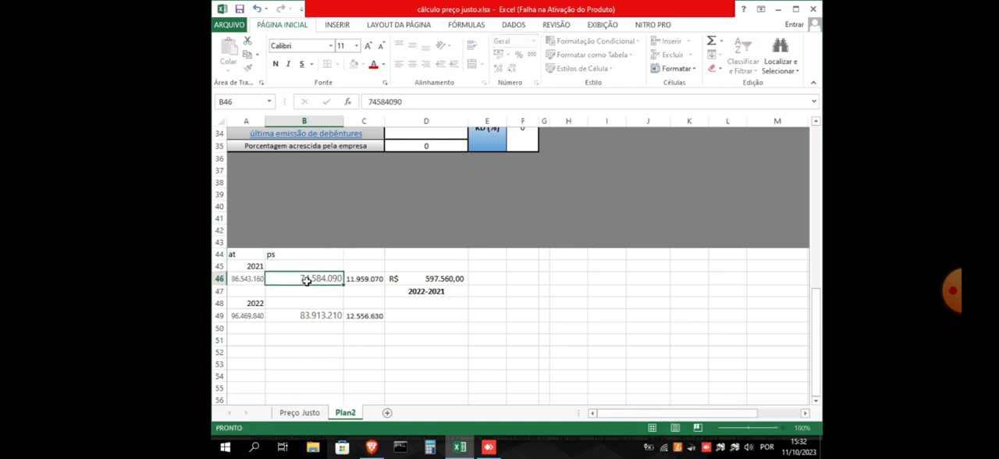
Add the heading "cg" in C44 and review the 2021 and 2022 working capital formulas and their source values
left_click(369, 279)
left_click(367, 255)
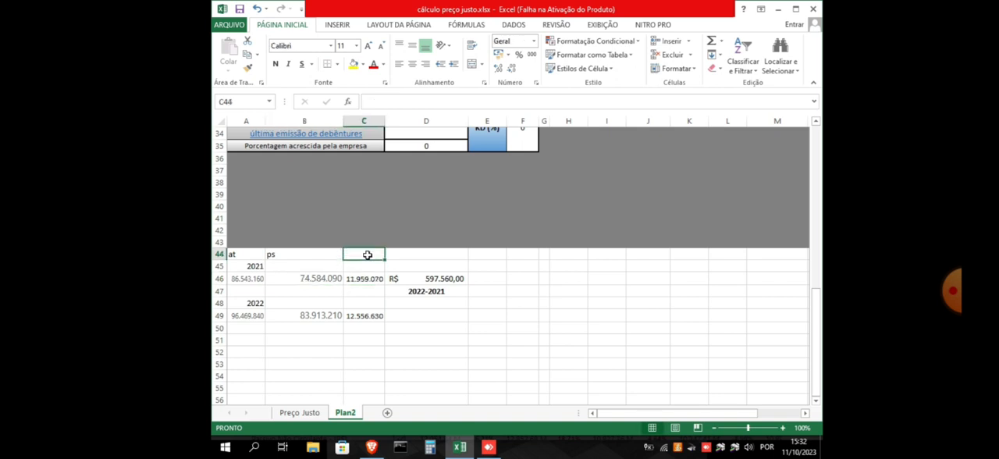
type("cg")
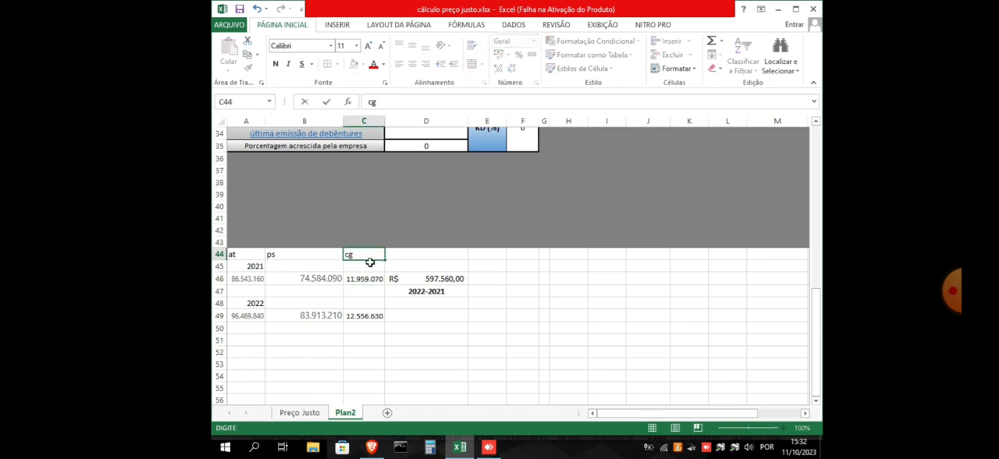
left_click(367, 328)
left_click(364, 279)
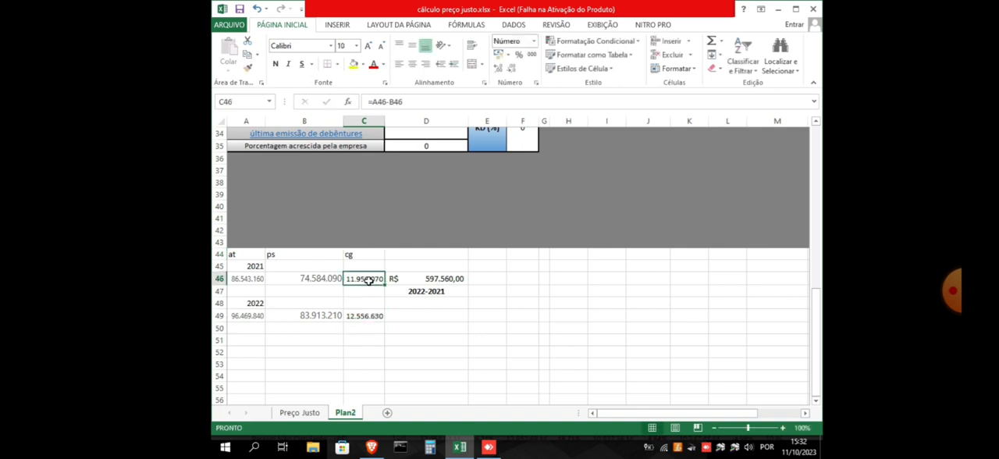
left_click(244, 316)
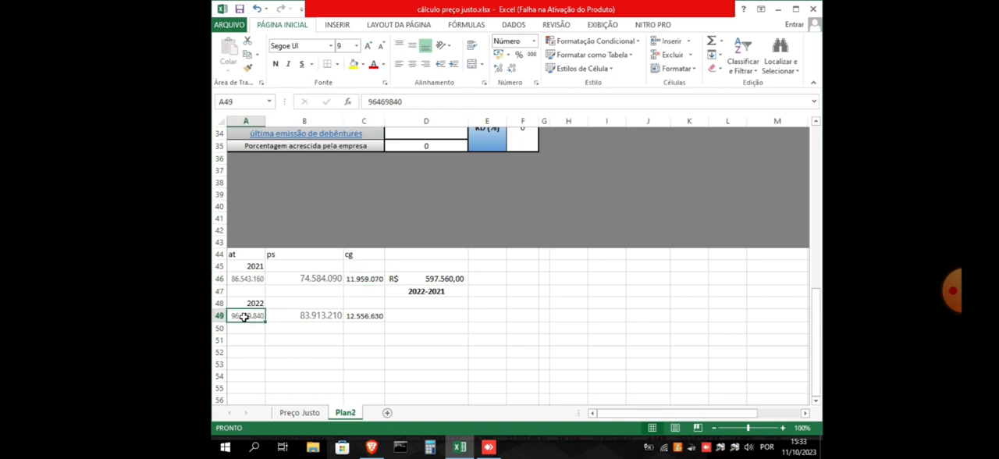
left_click(321, 316)
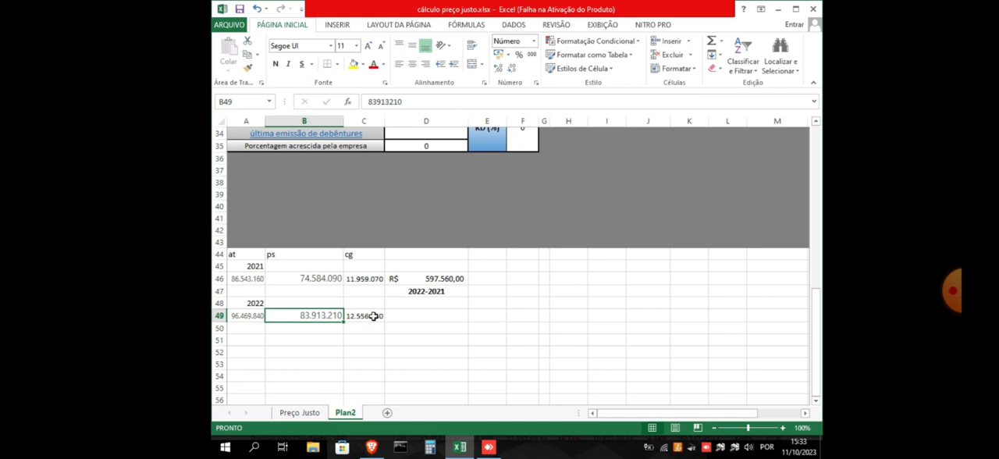
left_click(370, 316)
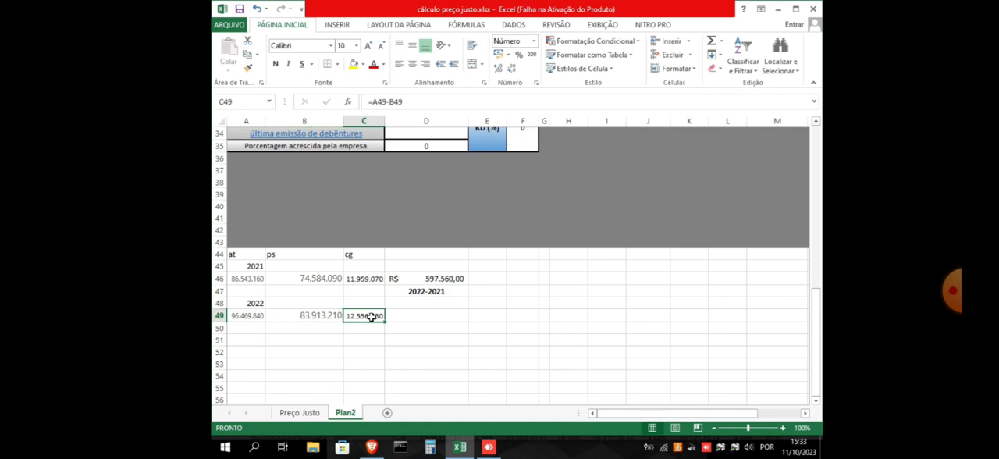
Clear the existing result in D46 and add the heading "var cg" in D44
left_click(442, 279)
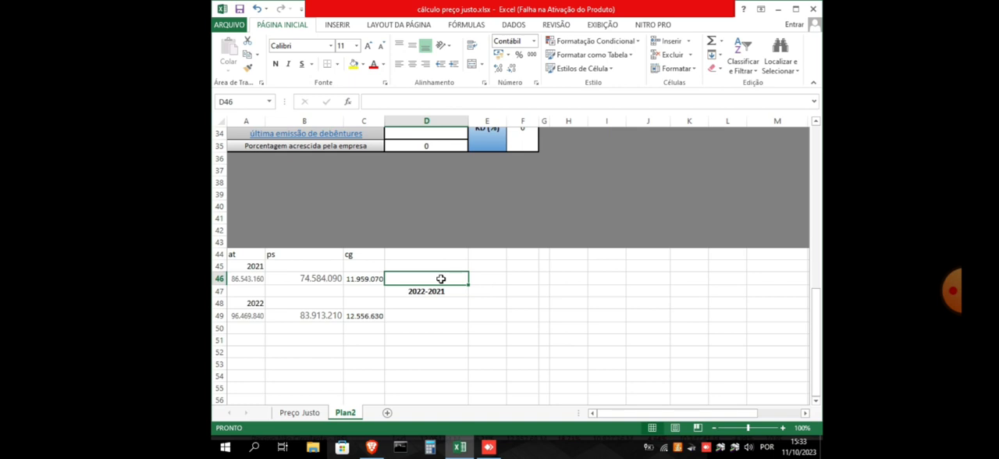
key("Delete")
left_click(420, 254)
type("var cg")
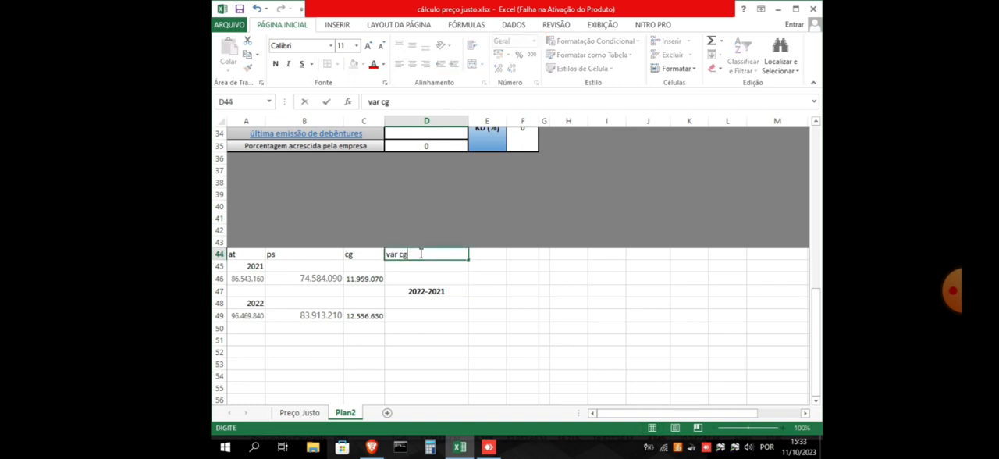
Calculate the working capital variation in D46 with the formula =C49-C46
left_click(438, 278)
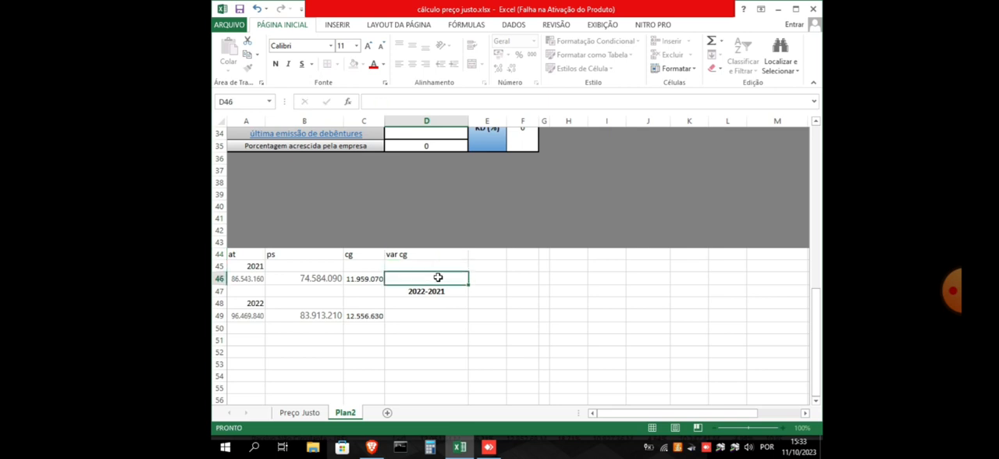
type("=")
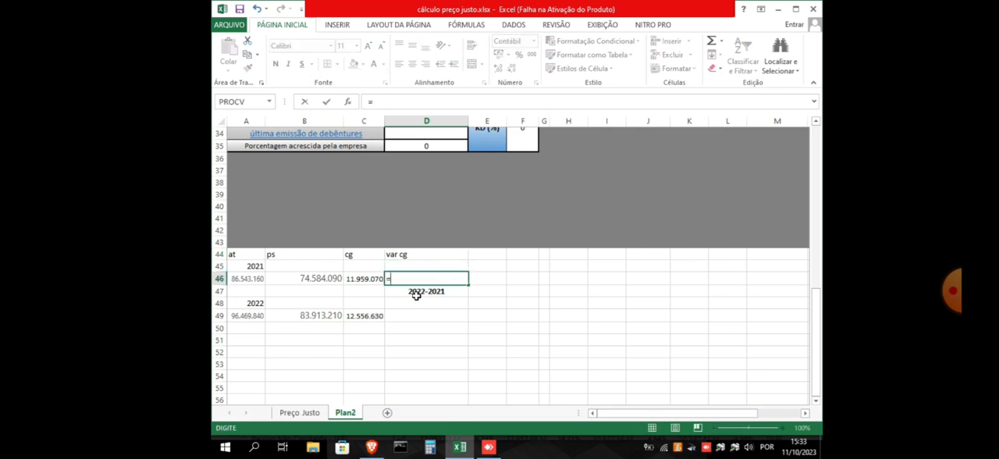
left_click(365, 316)
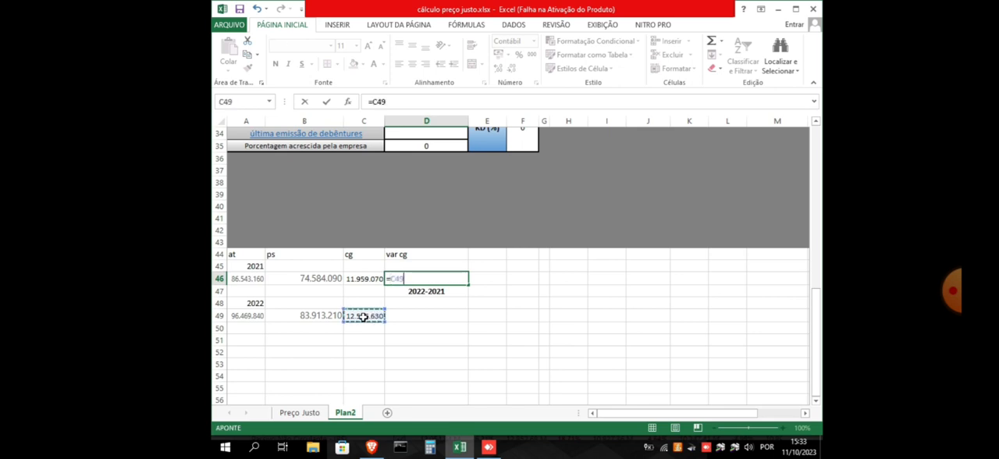
type("-")
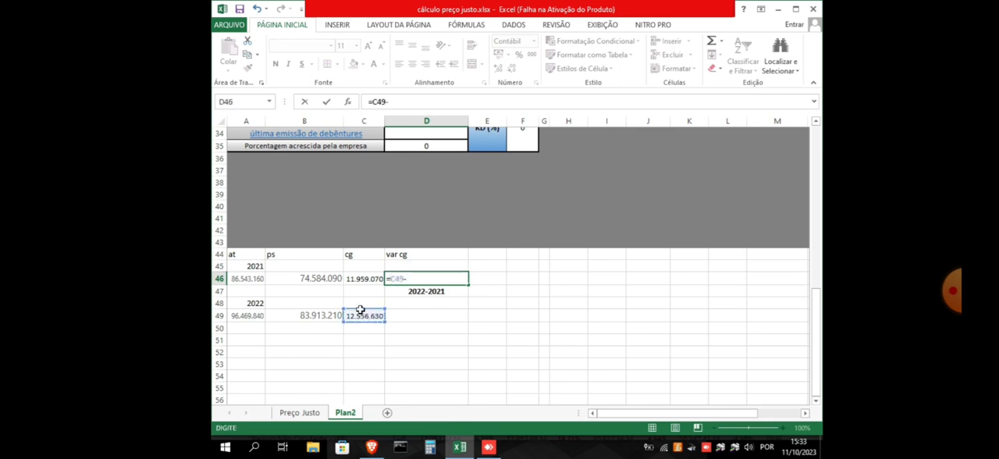
left_click(361, 281)
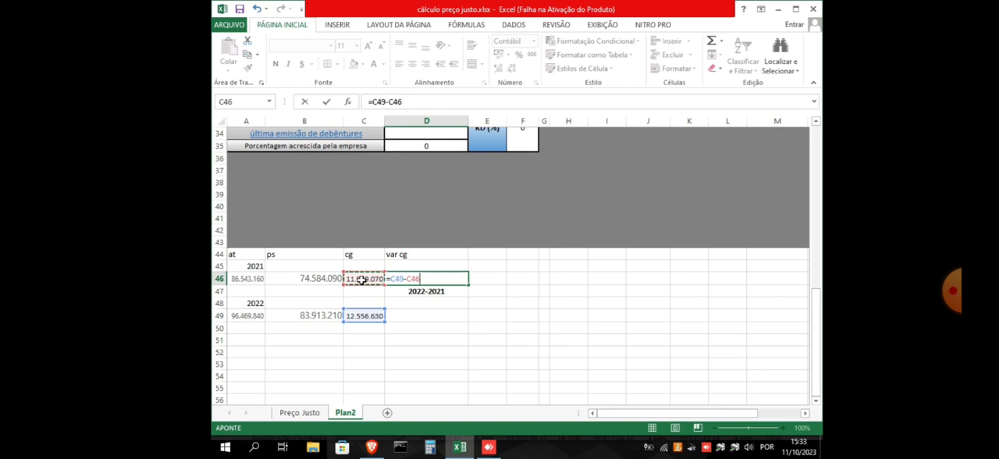
key("Return")
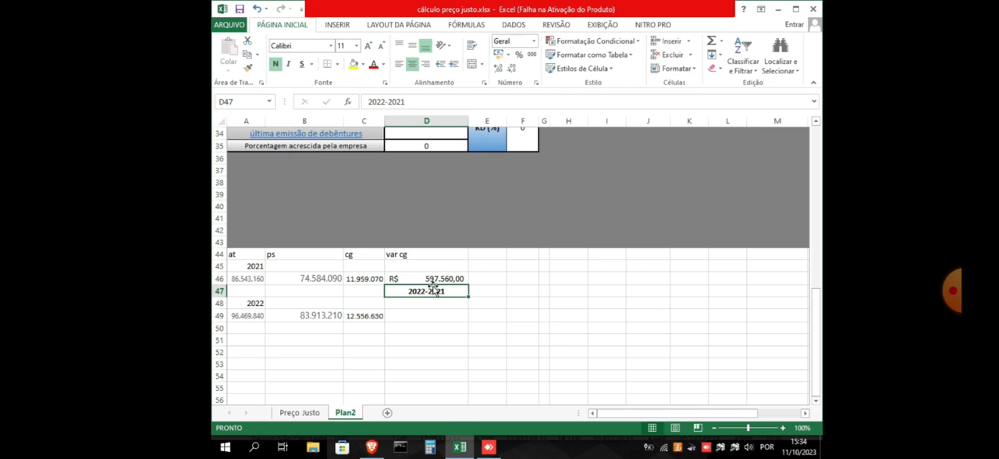
Enter 597560 as the Variação de Capital de Giro in D13 and check the FCL total in D3
scroll(434, 291, "up", 1)
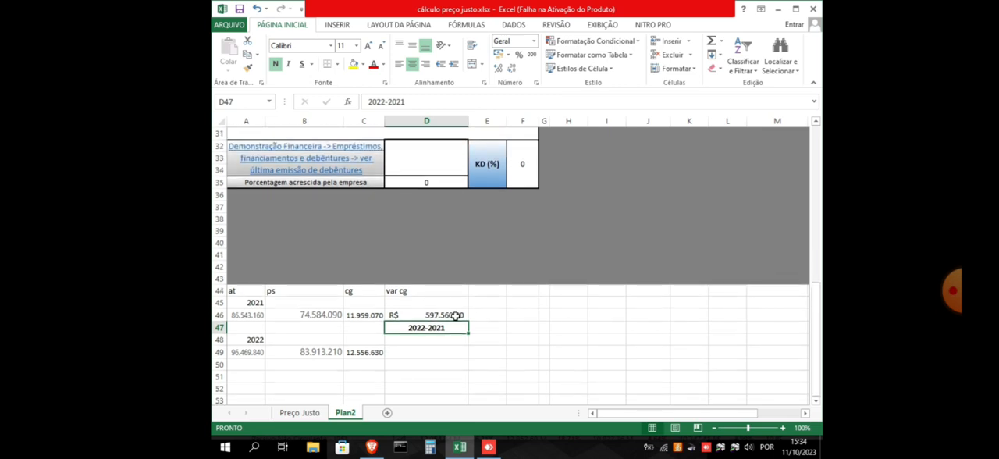
scroll(476, 322, "up", 10)
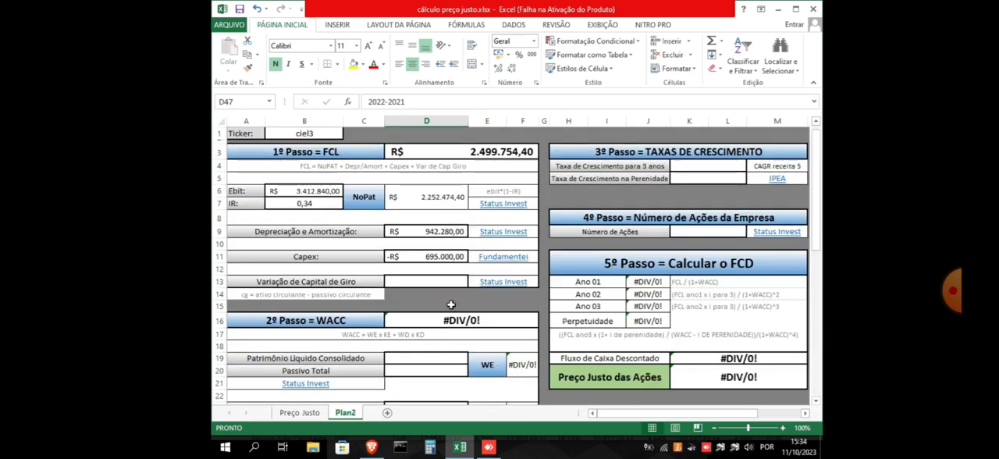
left_click(432, 283)
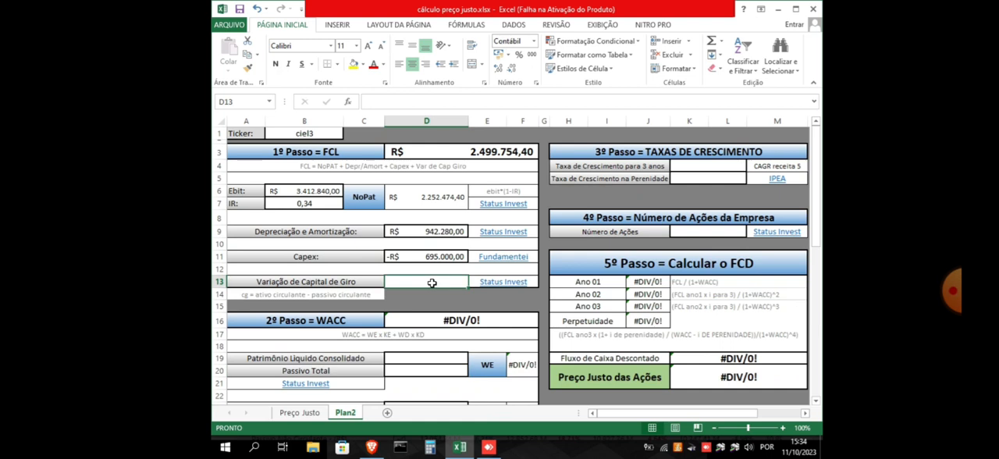
type("597")
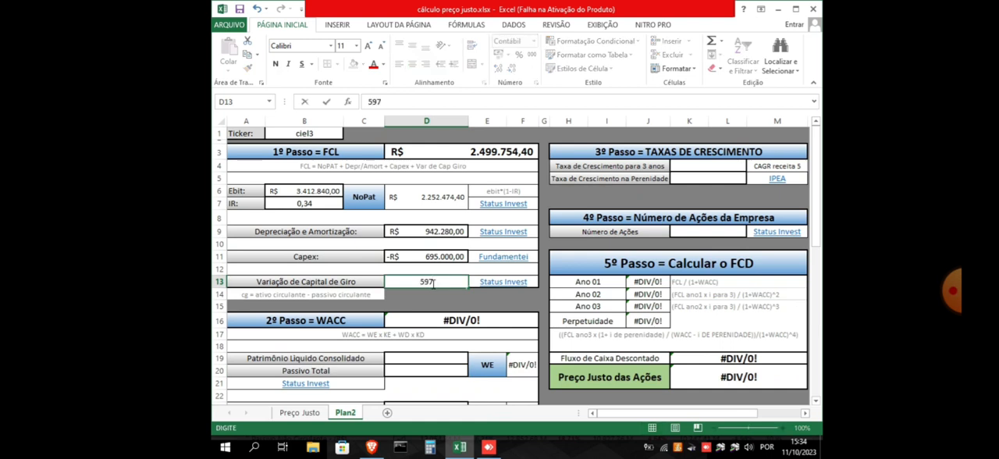
type("560")
left_click(435, 296)
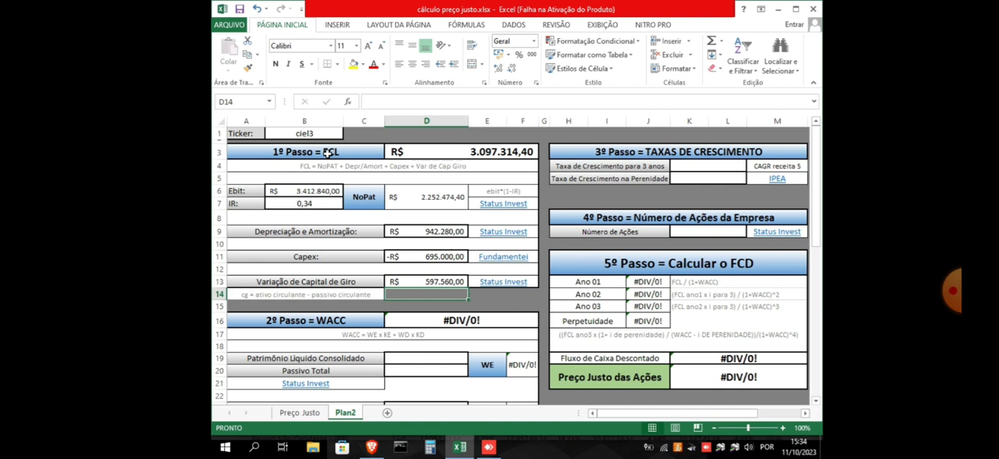
left_click(504, 152)
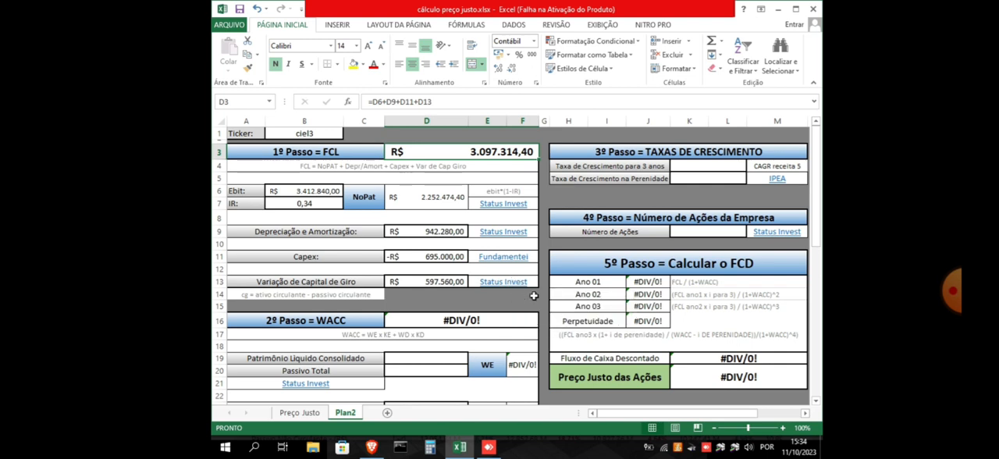
Review the 2º Passo = WACC section, examining its WE, KE, WD and KD components and the inputs each one needs
scroll(534, 295, "down", 4)
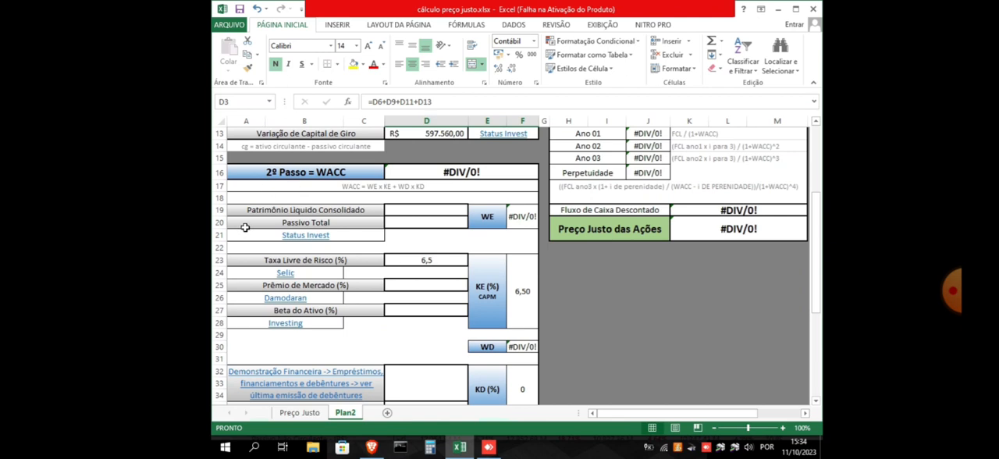
scroll(422, 246, "down", 1)
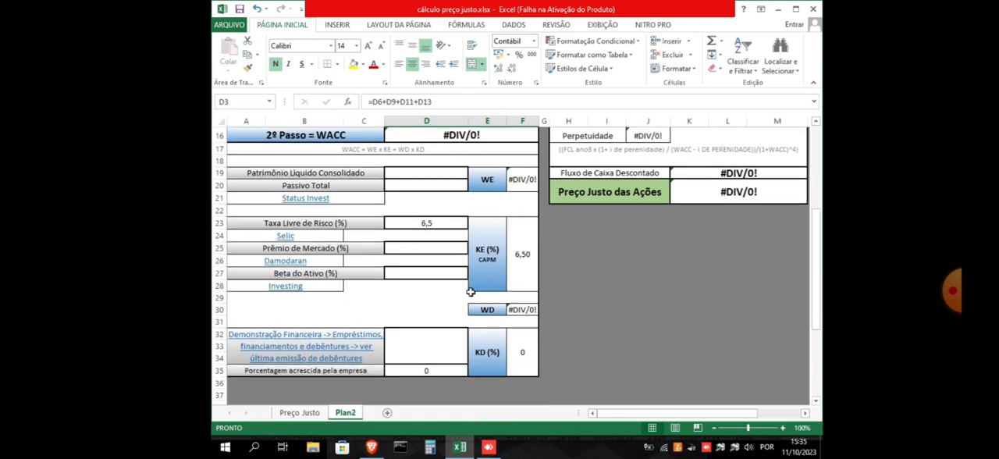
left_click(490, 182)
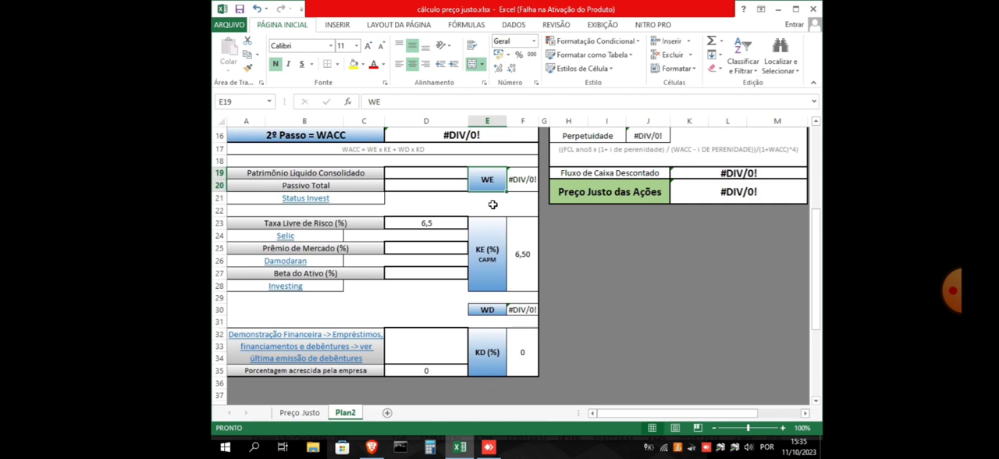
left_click(488, 256)
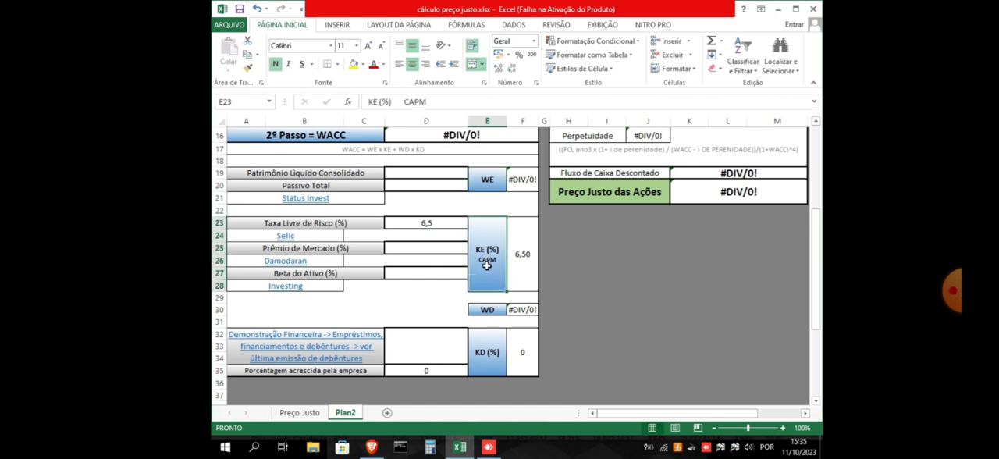
left_click(487, 311)
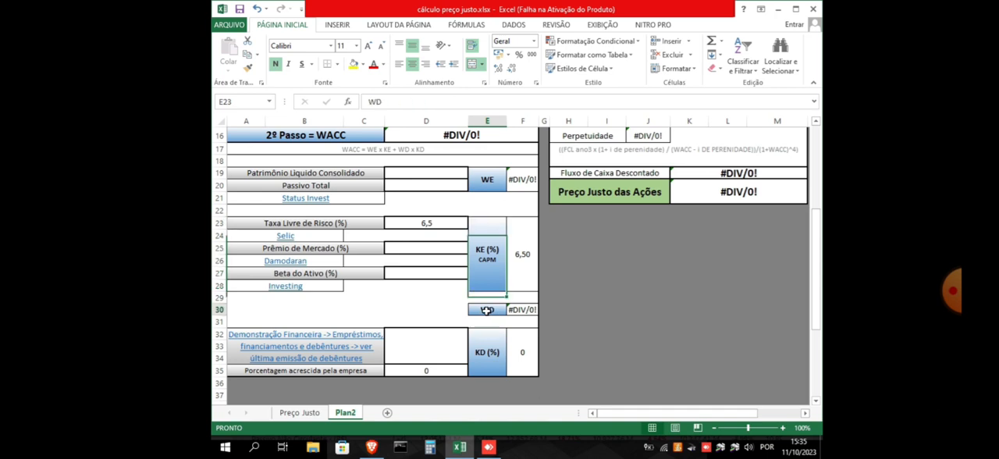
left_click(488, 355)
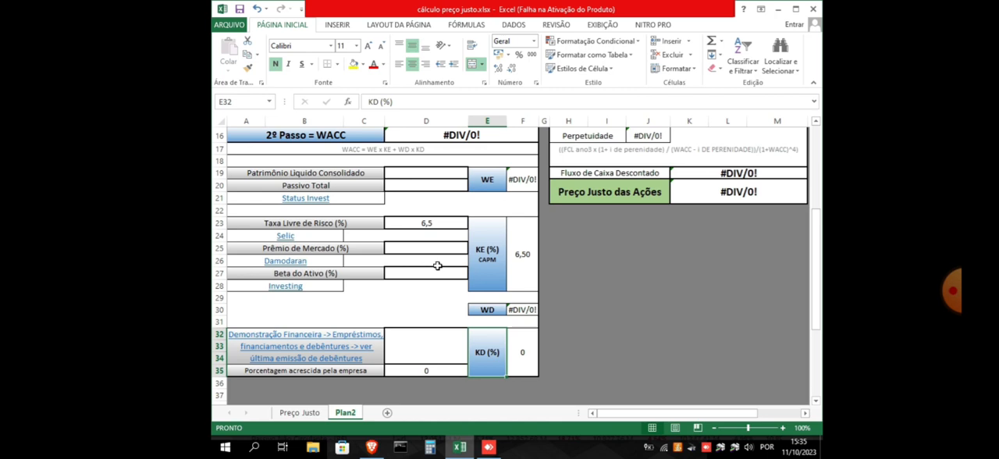
scroll(429, 265, "up", 5)
scroll(438, 266, "down", 5)
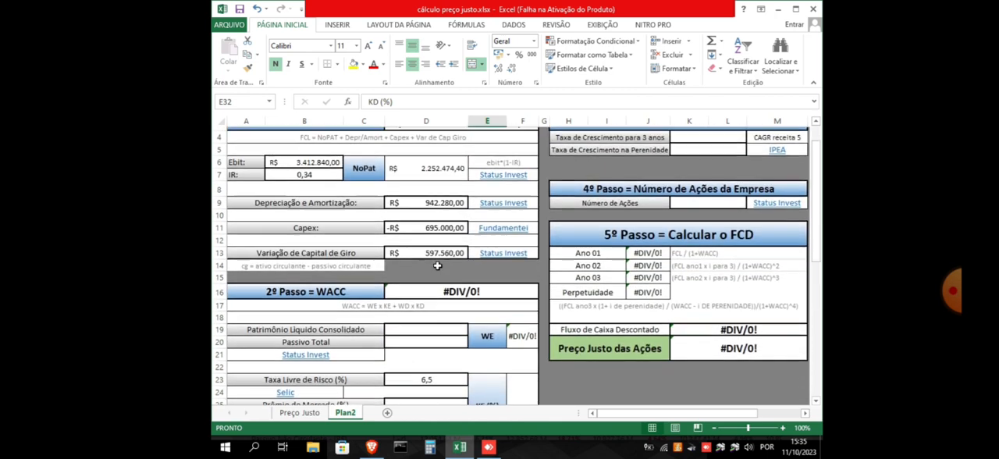
scroll(438, 266, "down", 1)
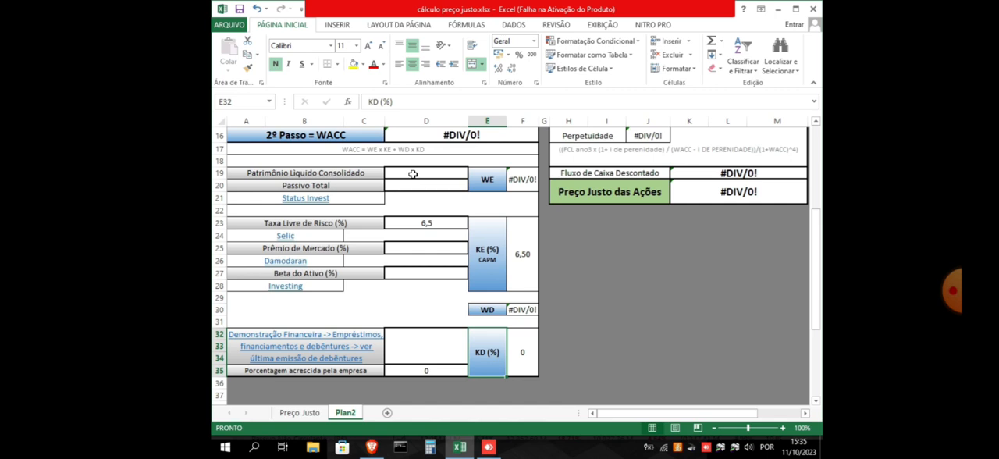
Select D19 for Patrimônio Líquido Consolidado, switch to Status Invest in the browser and find its 2022 value in CIEL3's Balanço Patrimonial
left_click(351, 178)
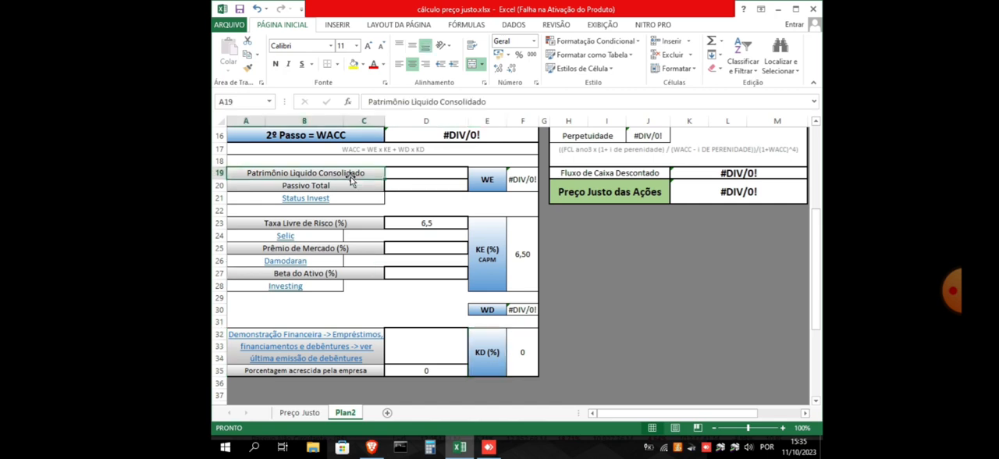
key("Down")
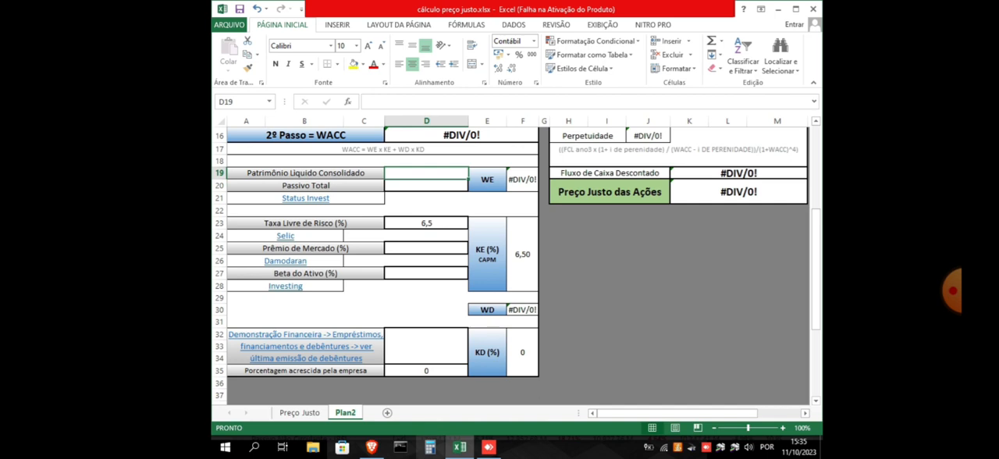
left_click(371, 447)
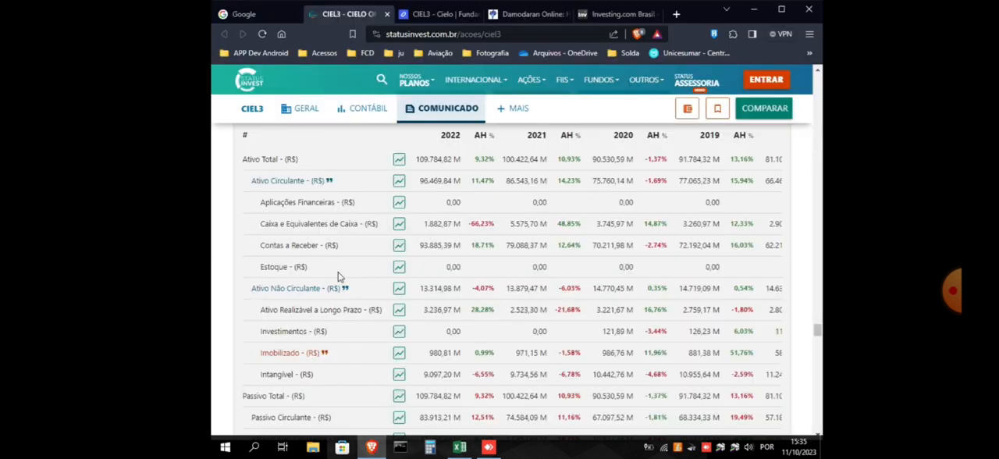
scroll(348, 275, "down", 3)
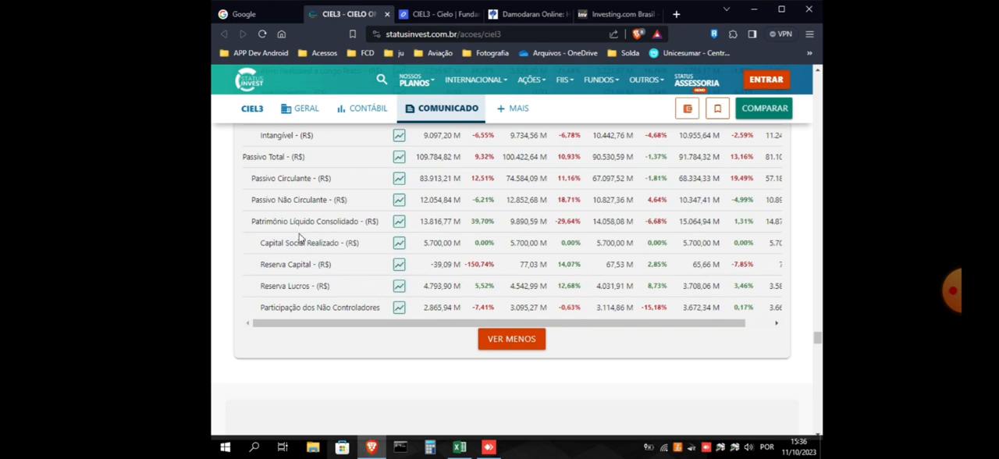
scroll(353, 228, "up", 5)
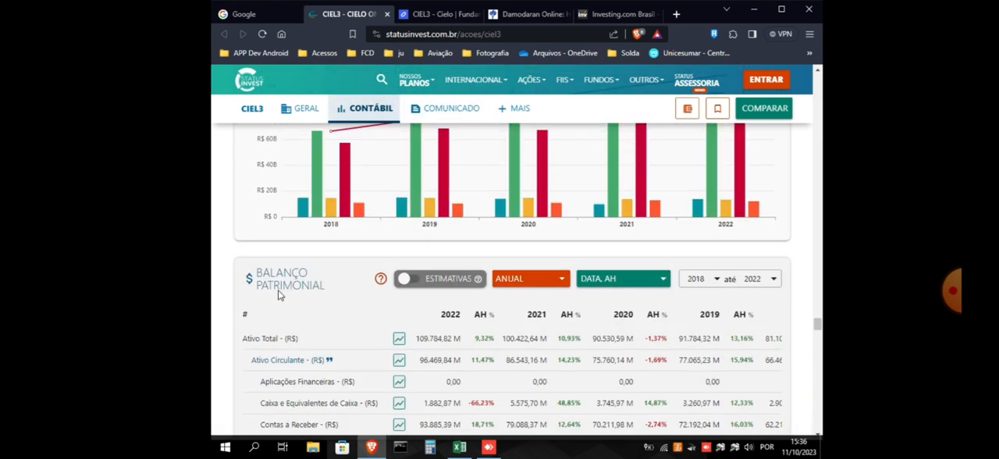
scroll(297, 291, "down", 2)
scroll(304, 265, "down", 1)
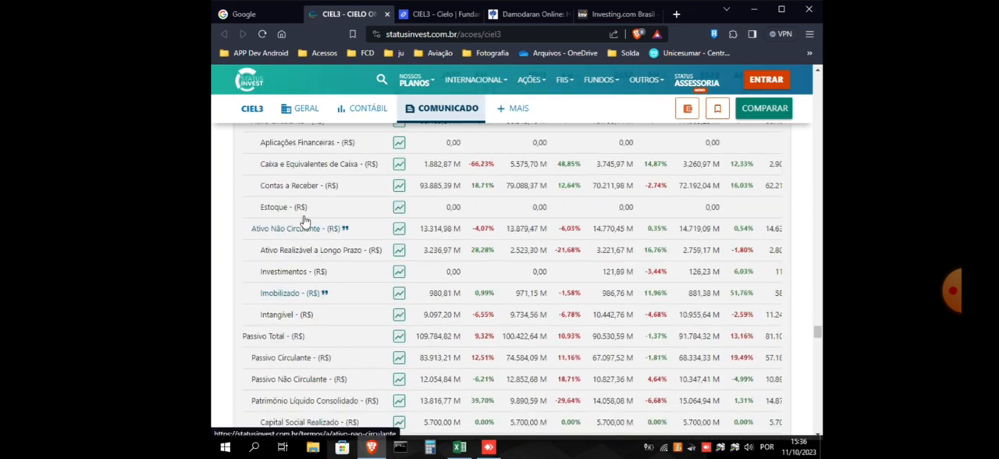
scroll(316, 199, "up", 1)
scroll(353, 221, "down", 2)
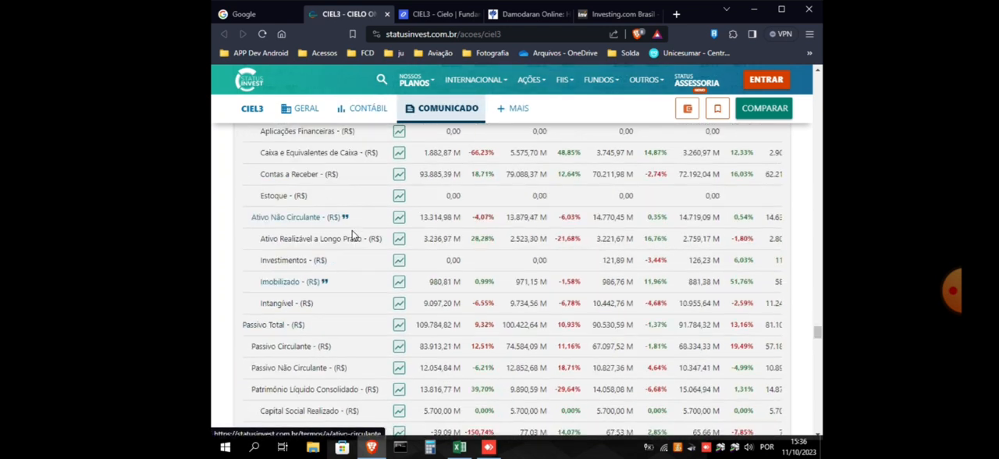
scroll(357, 309, "down", 2)
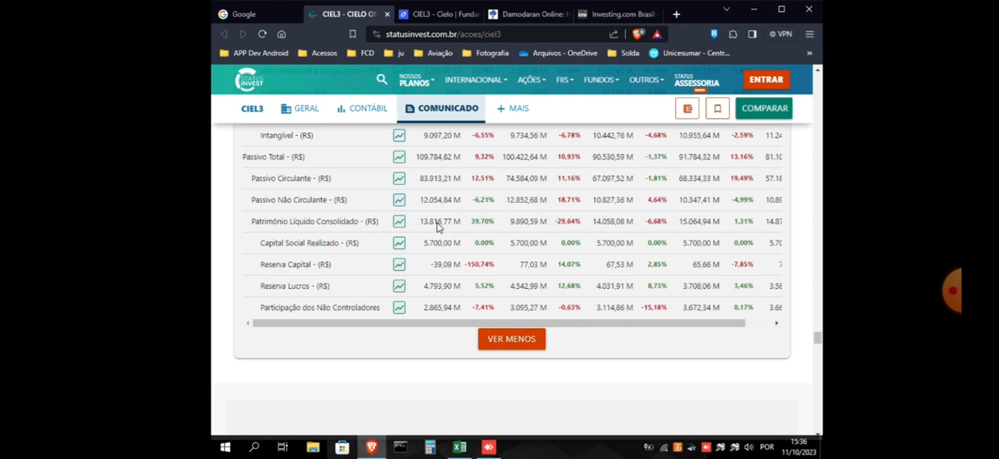
Switch back to Excel and enter 13816770 as the Patrimônio Líquido Consolidado in D19
mouse_move(459, 450)
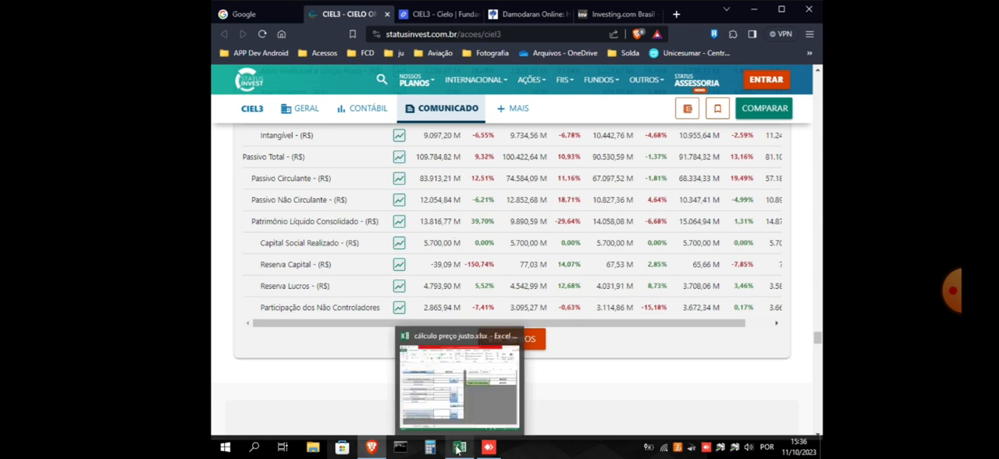
left_click(459, 450)
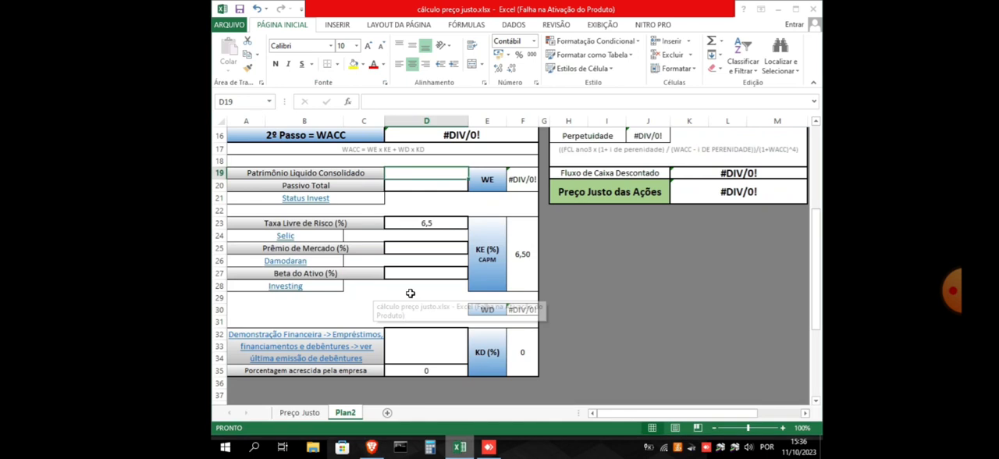
type("13")
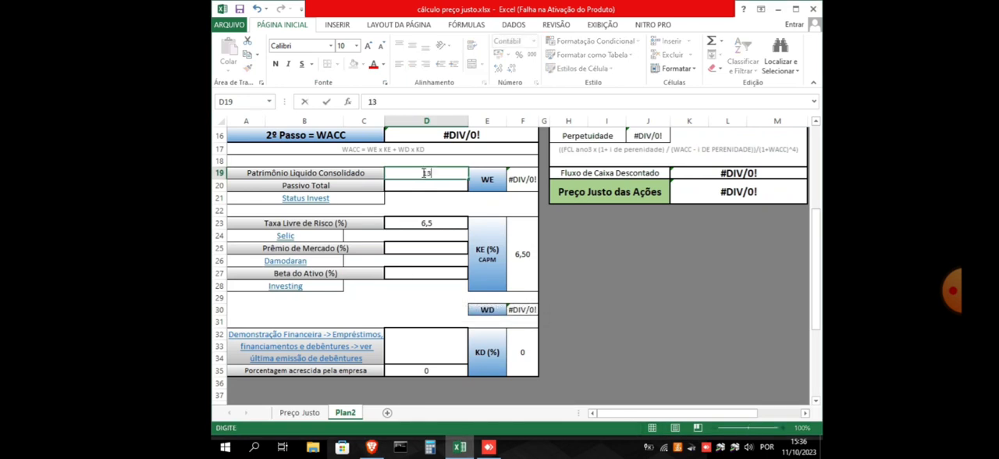
type("816770")
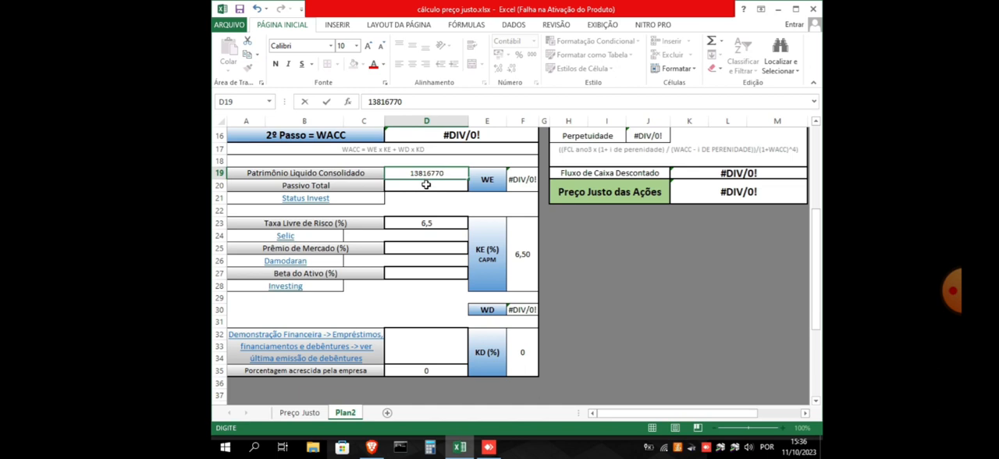
Look up CIEL3's 2022 Passivo Total on Status Invest in the browser and enter 109784820 in D20 of the Excel worksheet
left_click(426, 184)
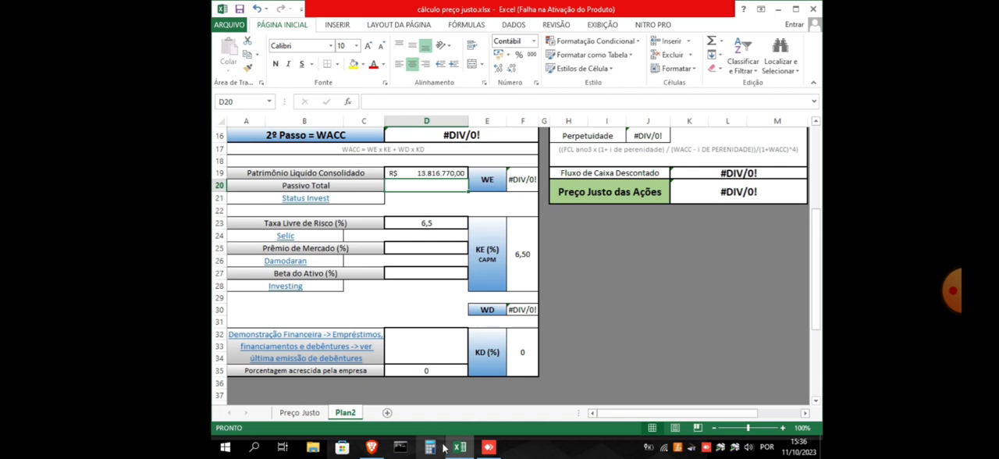
left_click(372, 447)
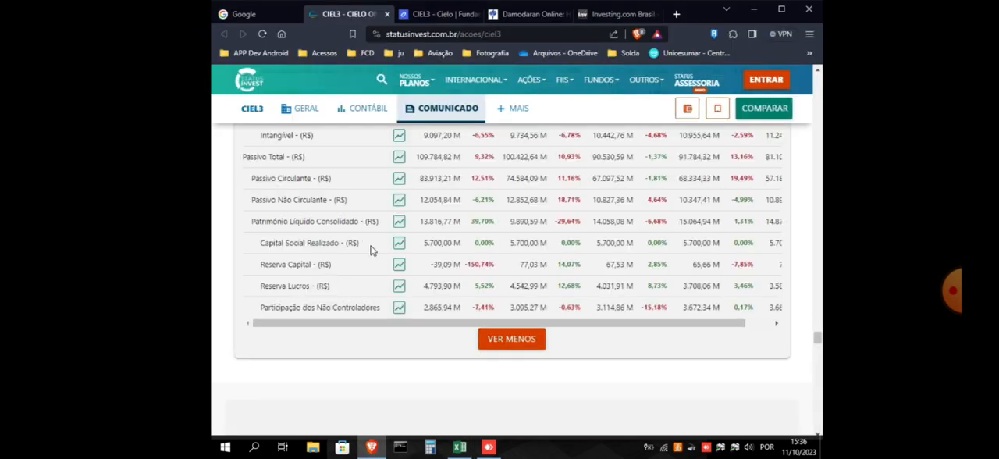
scroll(371, 249, "up", 1)
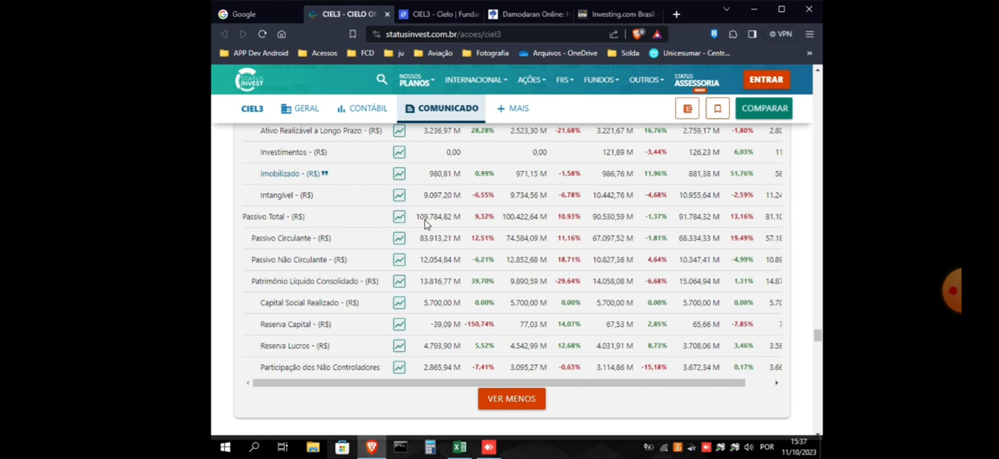
left_click(458, 445)
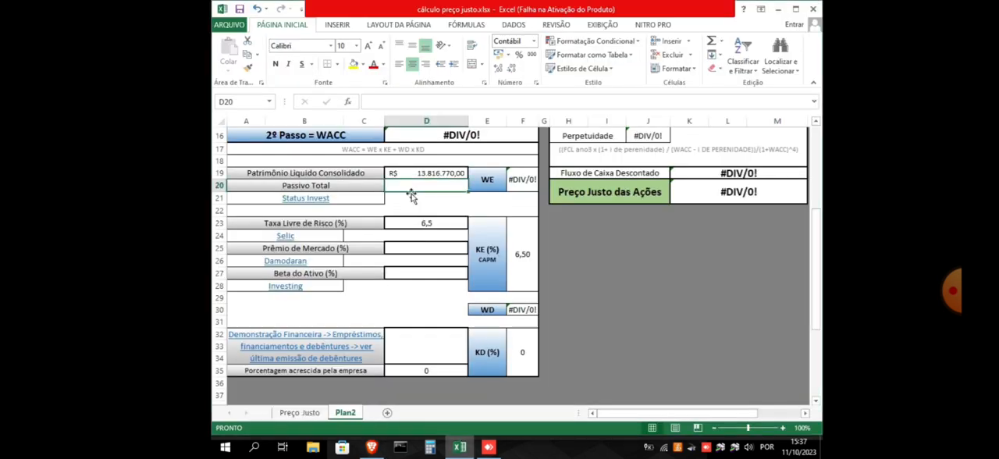
type("109784")
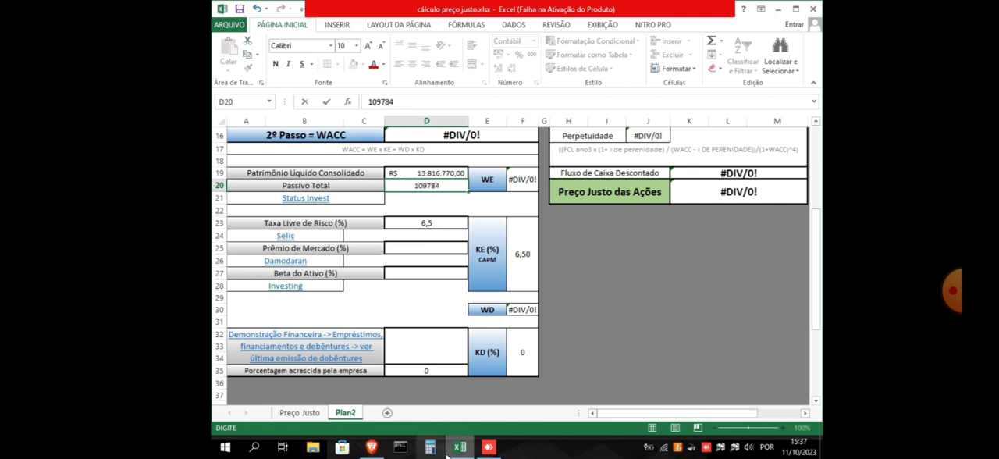
left_click(460, 450)
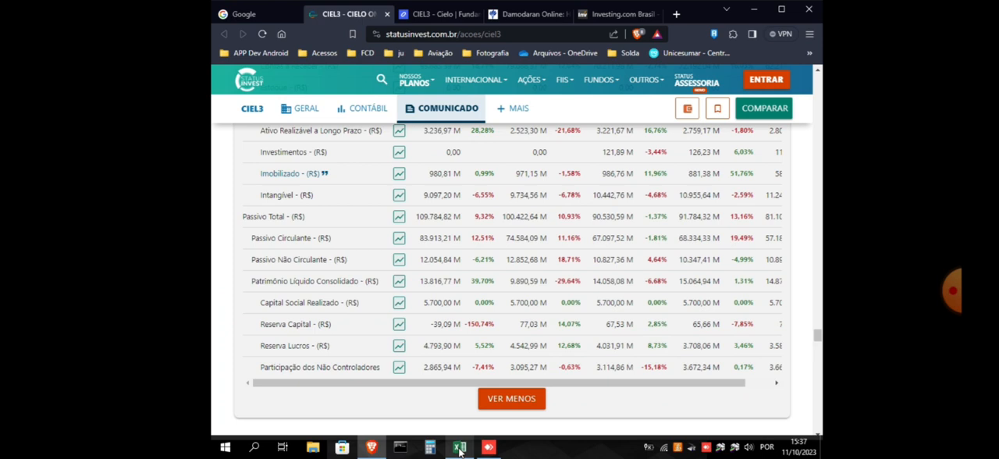
left_click(460, 449)
type("820")
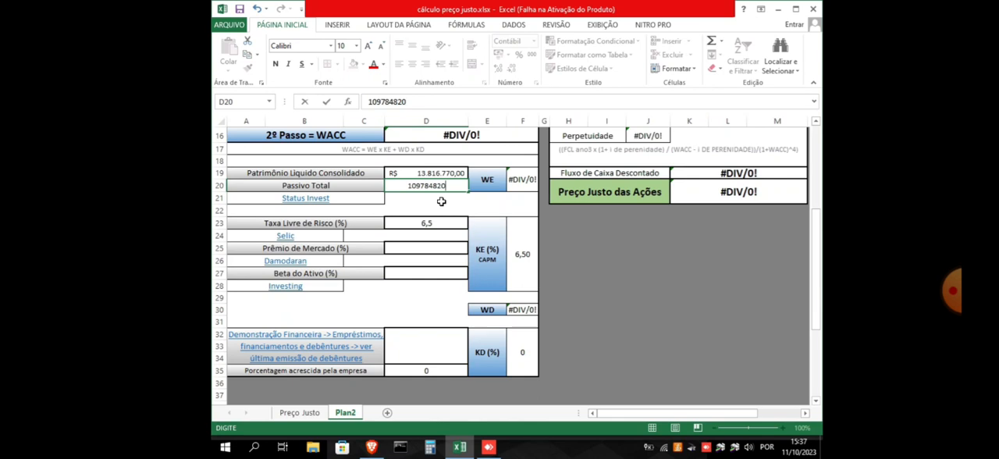
key("Return")
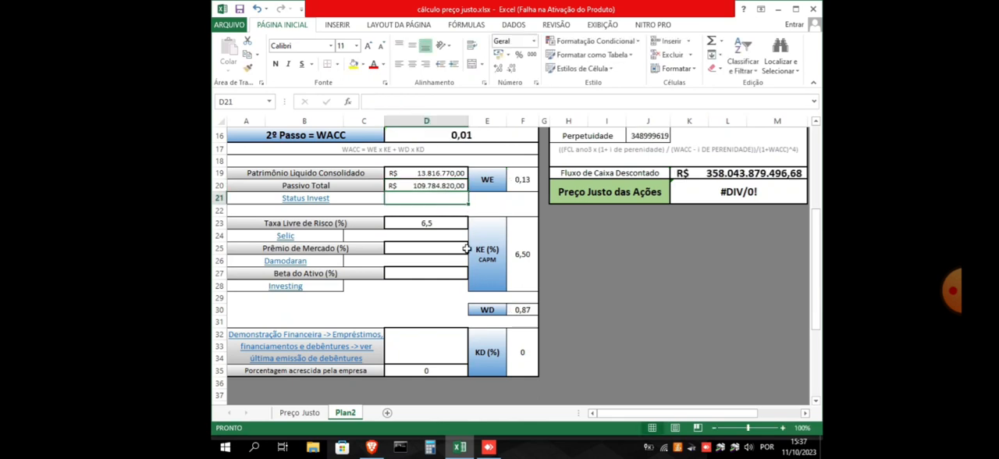
Examine the WE formula in F19 and the WD formula in F30 of the WACC section
scroll(469, 248, "up", 1)
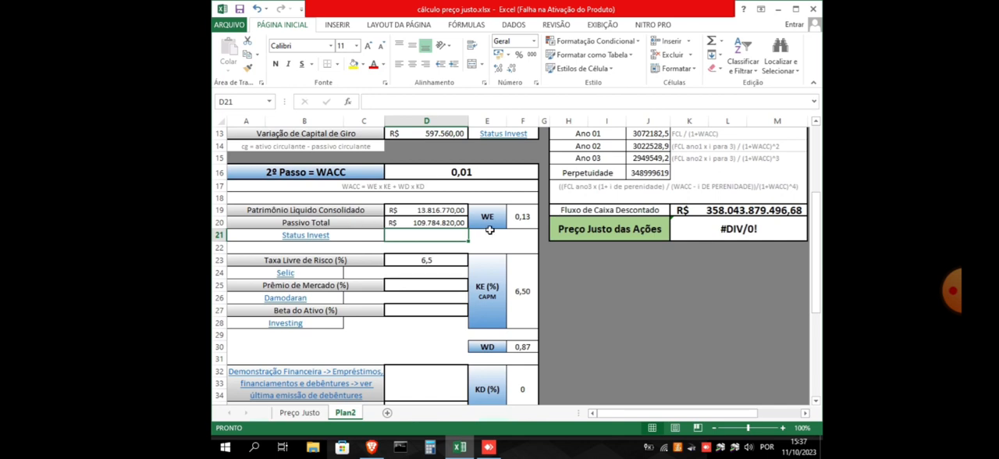
left_click(522, 218)
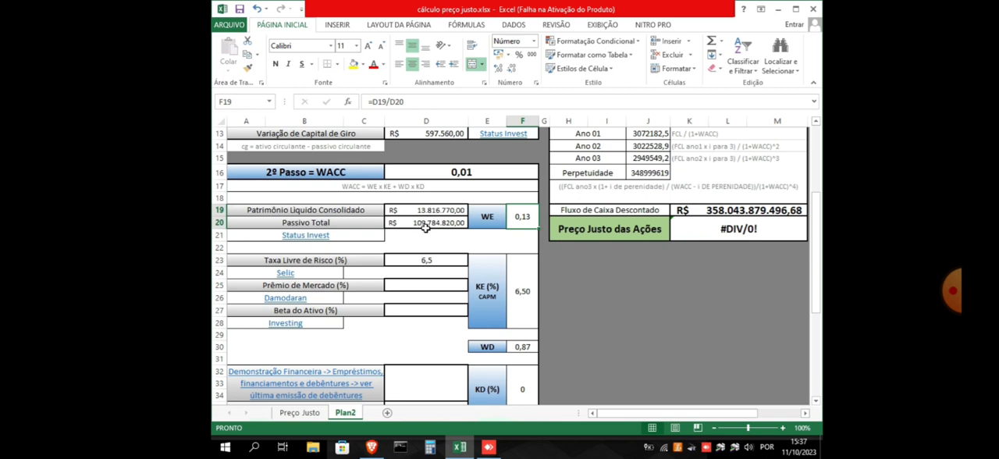
left_click(508, 237)
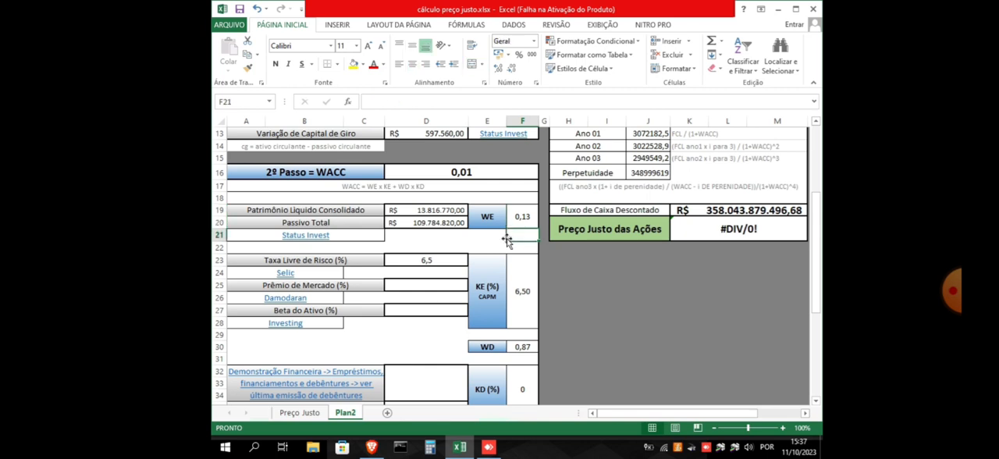
left_click(524, 217)
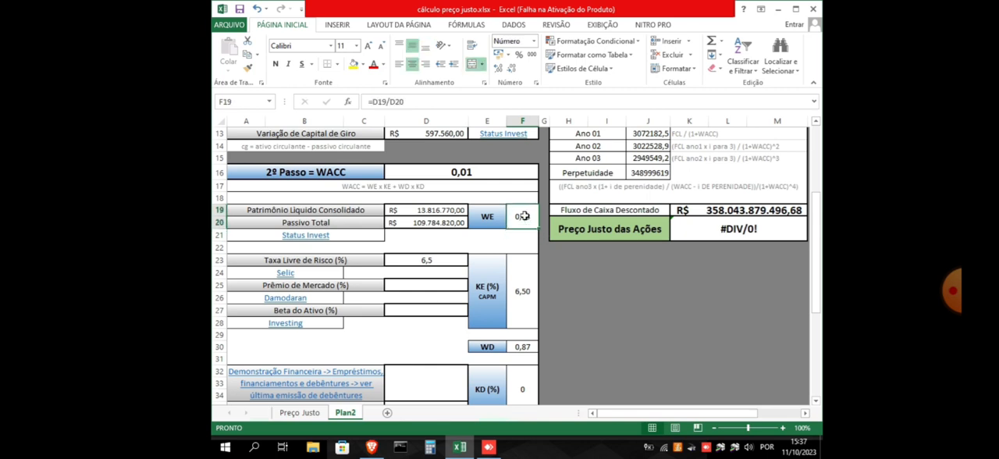
left_click(528, 347)
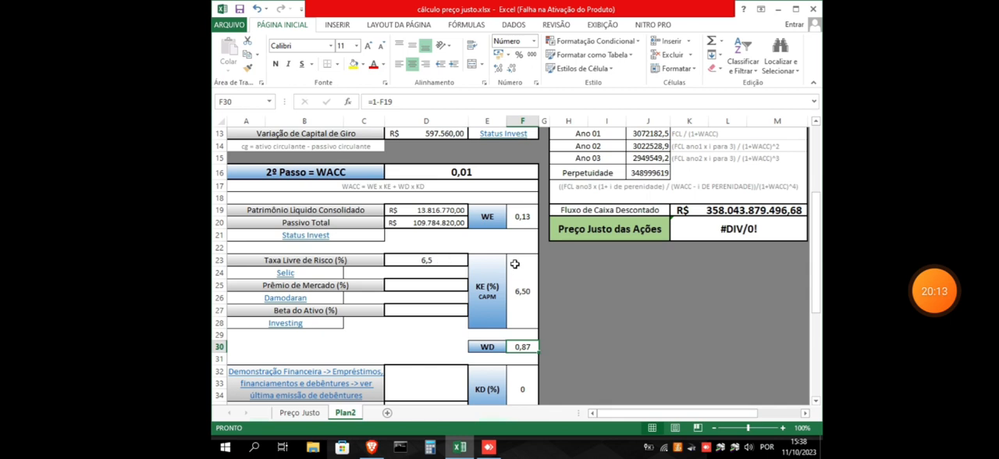
scroll(469, 259, "down", 1)
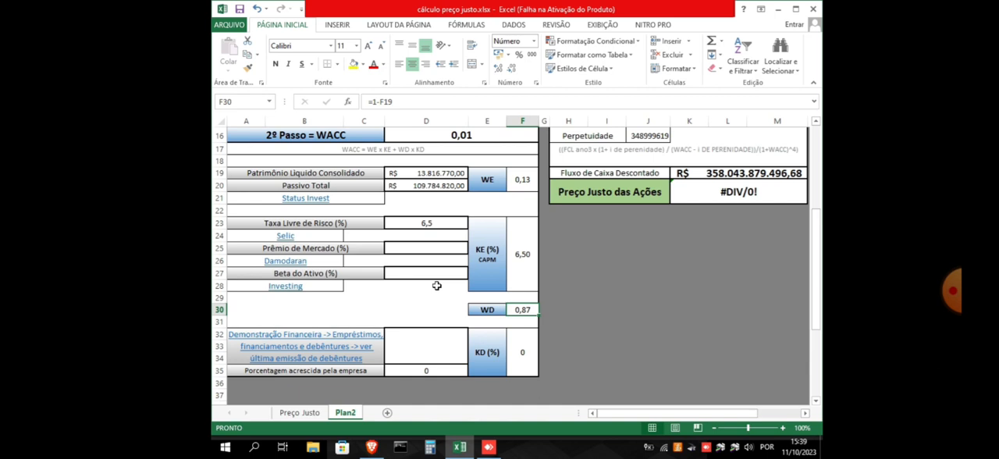
scroll(436, 286, "up", 1)
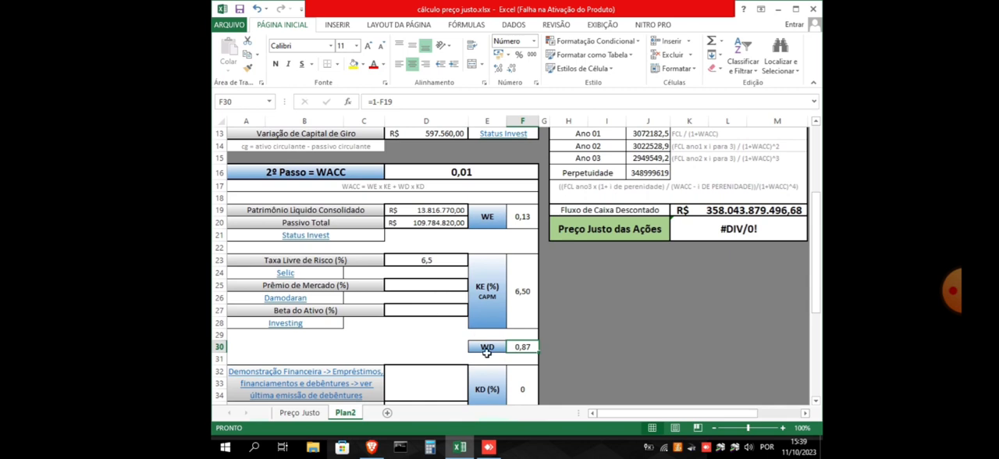
Select D25 for Prêmio de Mercado in the WACC section, and switch to the Damodaran Online page in the browser
scroll(405, 326, "down", 1)
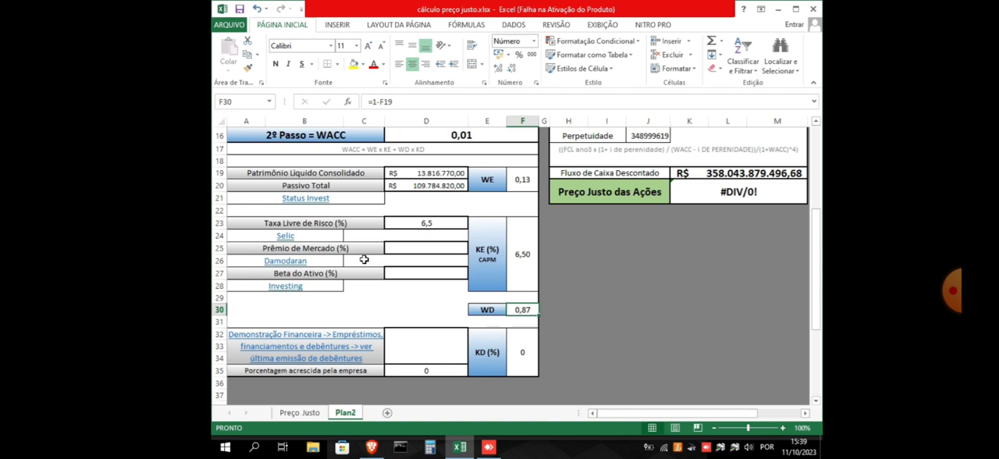
left_click(450, 227)
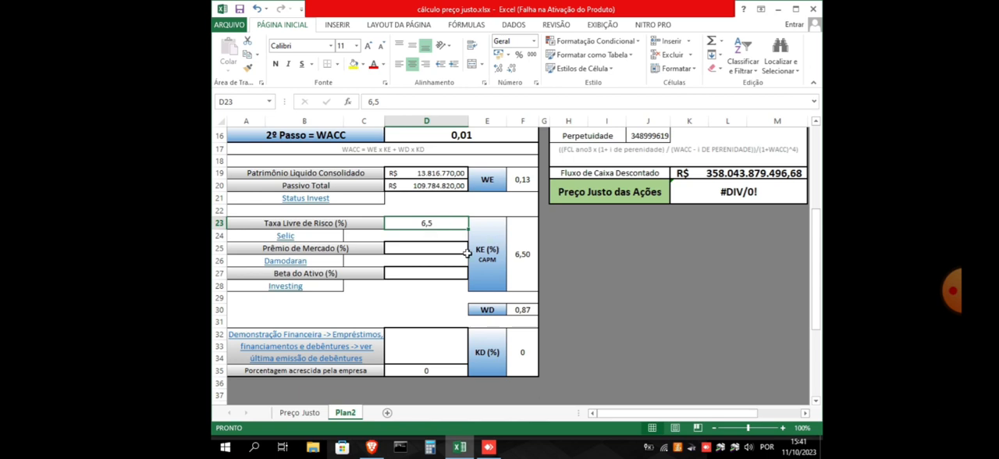
left_click(426, 248)
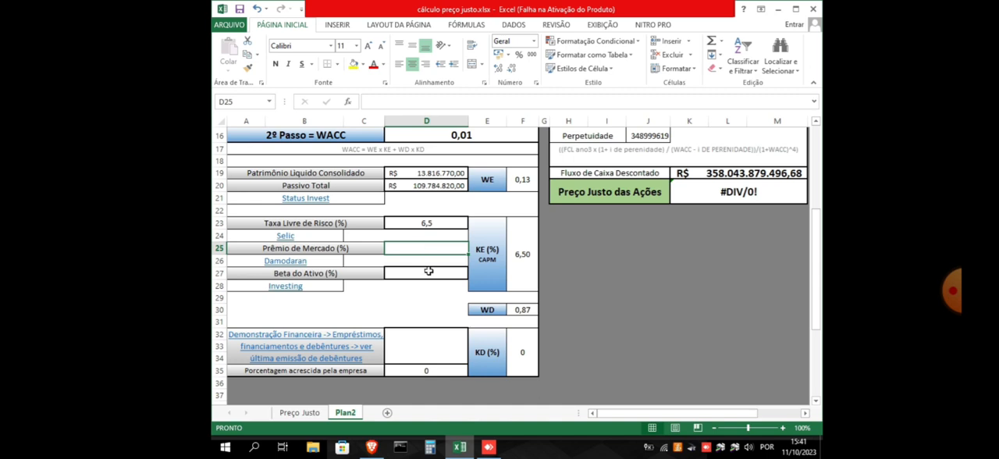
mouse_move(372, 449)
left_click(367, 447)
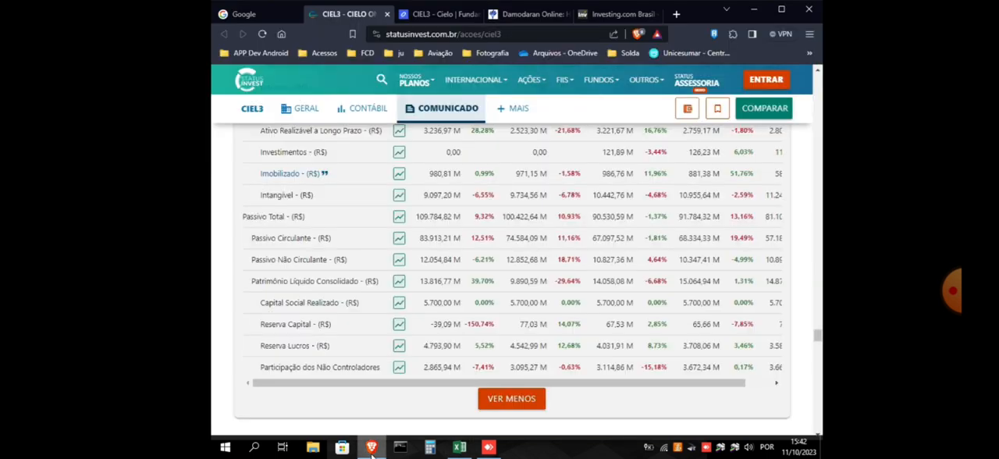
left_click(519, 16)
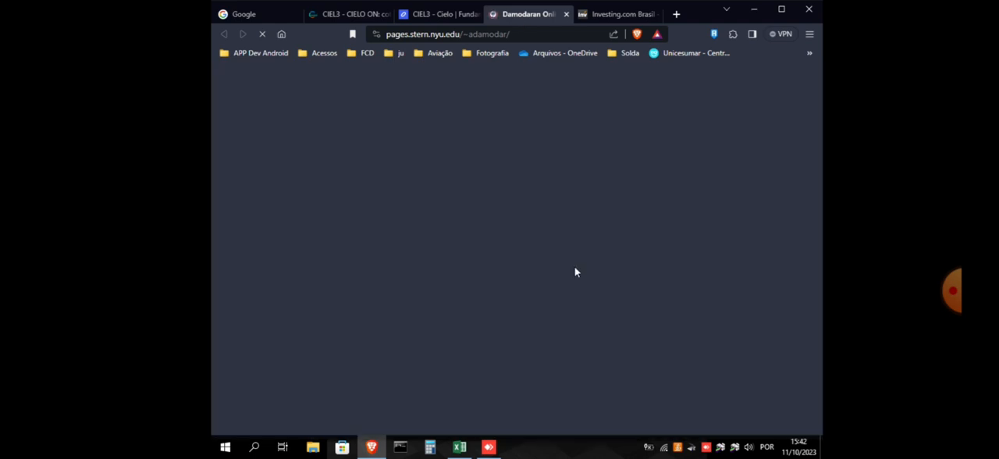
left_click(460, 446)
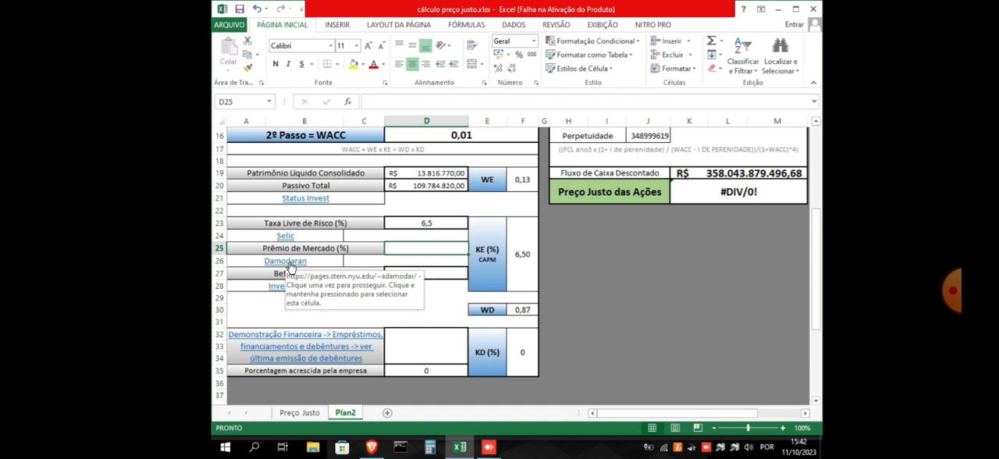
left_click(378, 454)
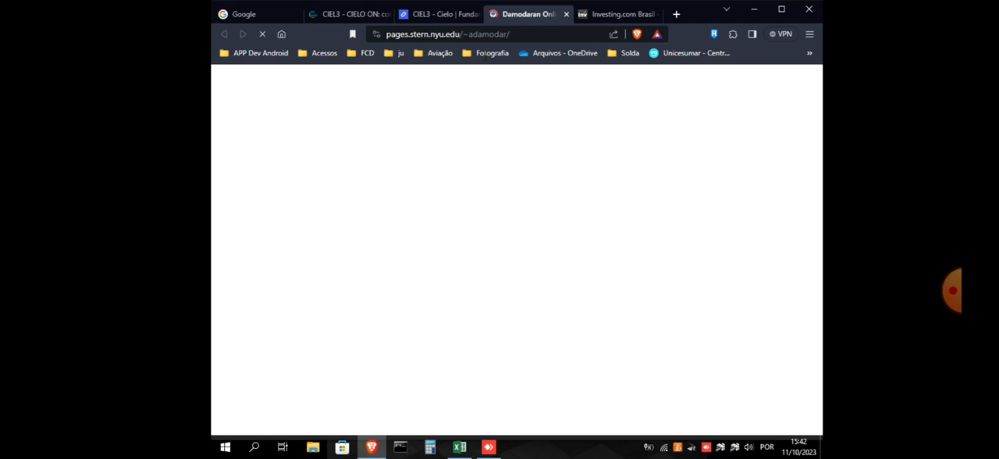
Find the trailing 12-month, adjusted payout Implied ERP for October 1, 2023 under Equity Risk Premiums
scroll(562, 254, "up", 6)
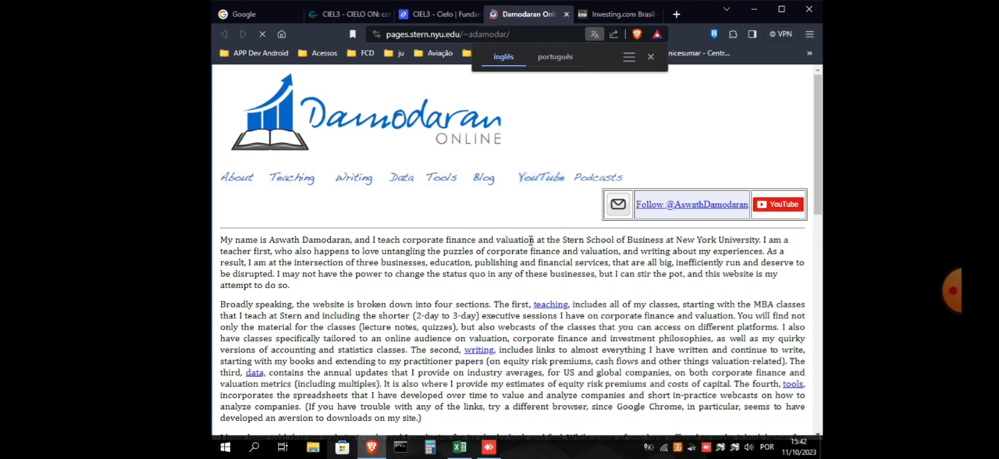
scroll(404, 246, "down", 2)
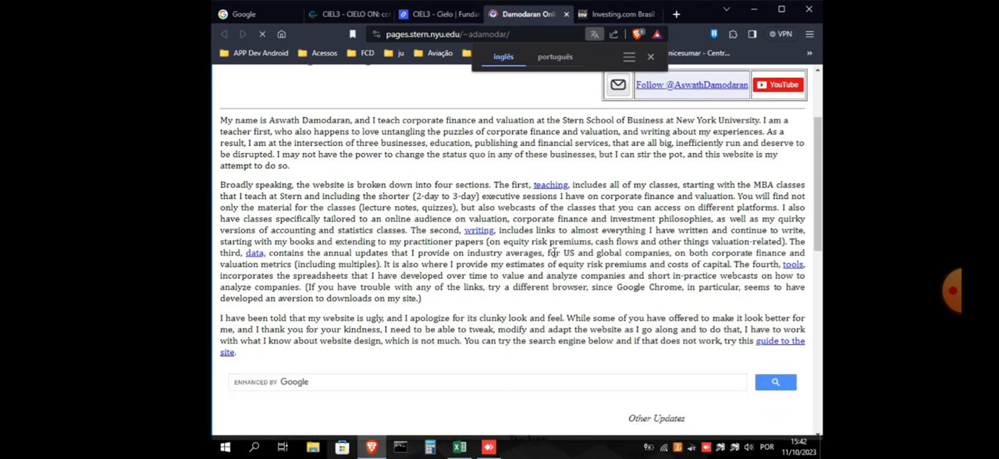
scroll(554, 253, "down", 4)
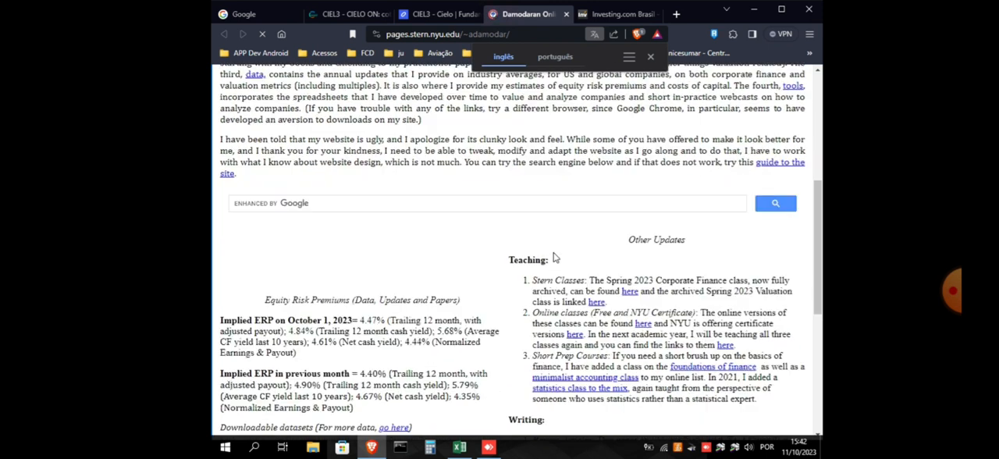
scroll(553, 253, "down", 1)
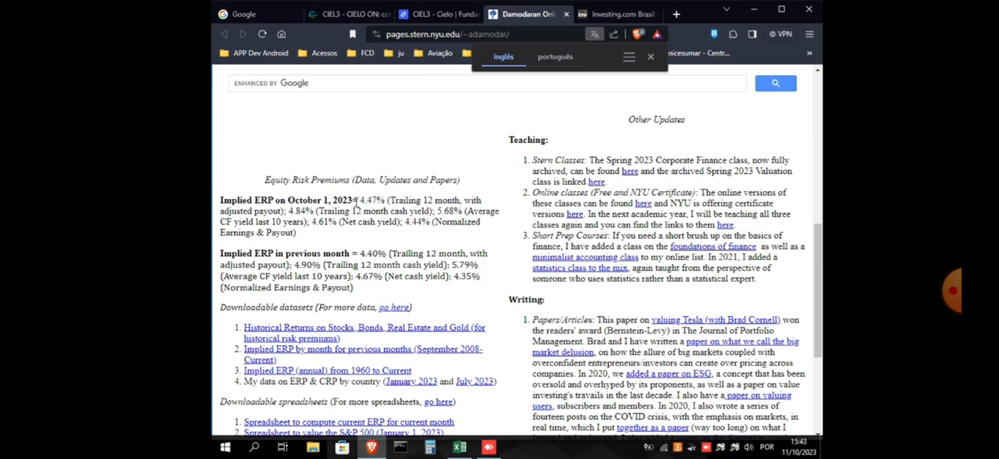
left_click_drag(360, 201, 379, 201)
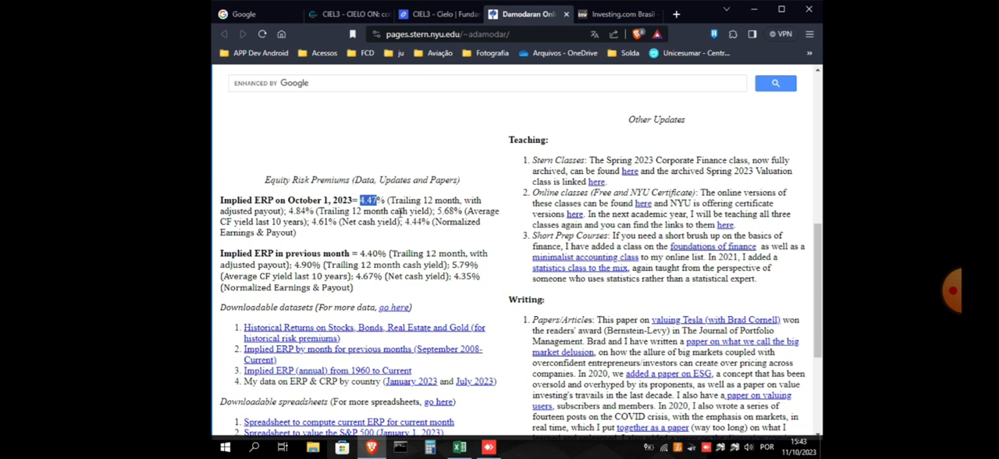
left_click(410, 203)
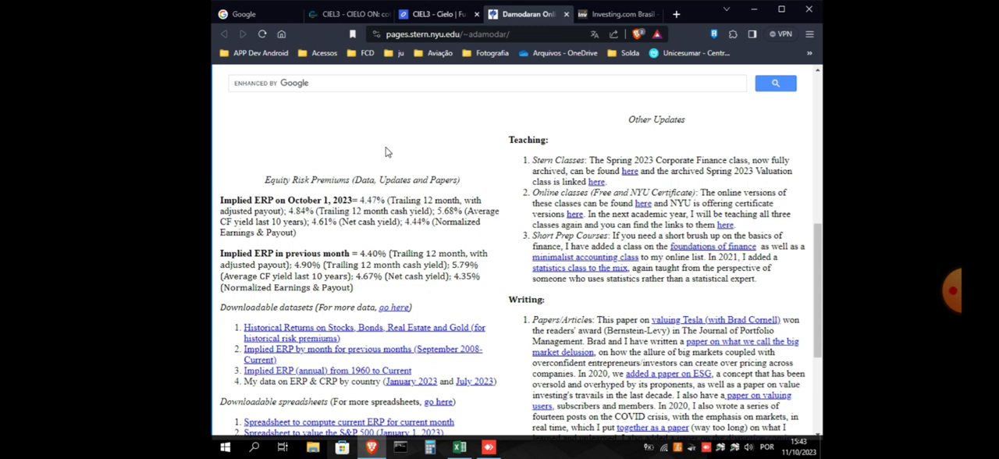
Switch back to Excel and enter 4,47 as the Prêmio de Mercado (%) in D25
left_click(458, 445)
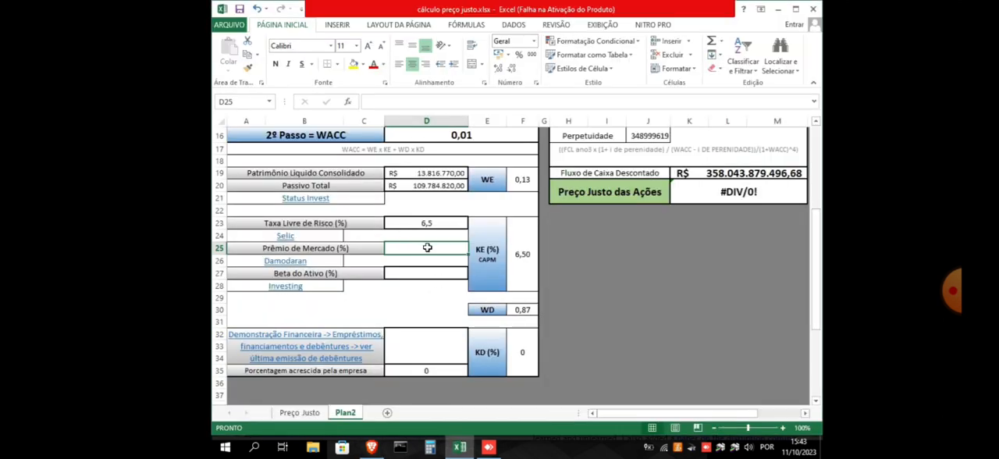
type("4,47")
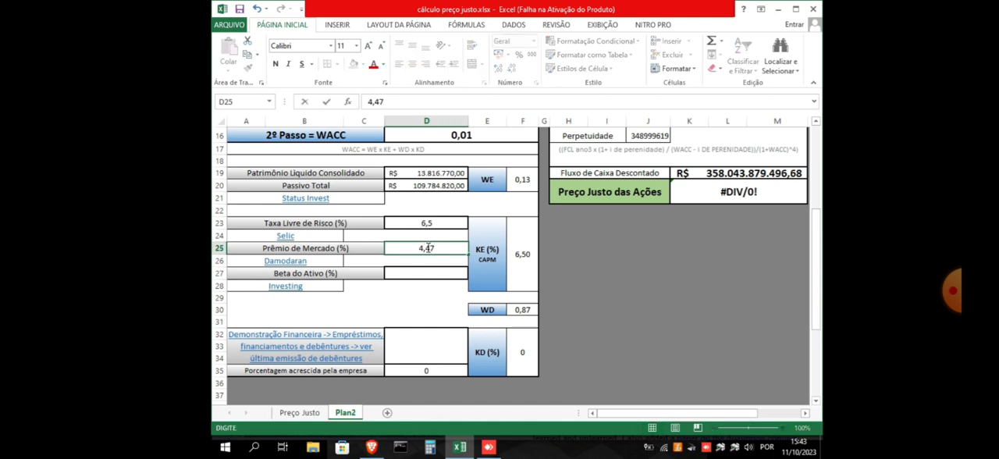
left_click(433, 273)
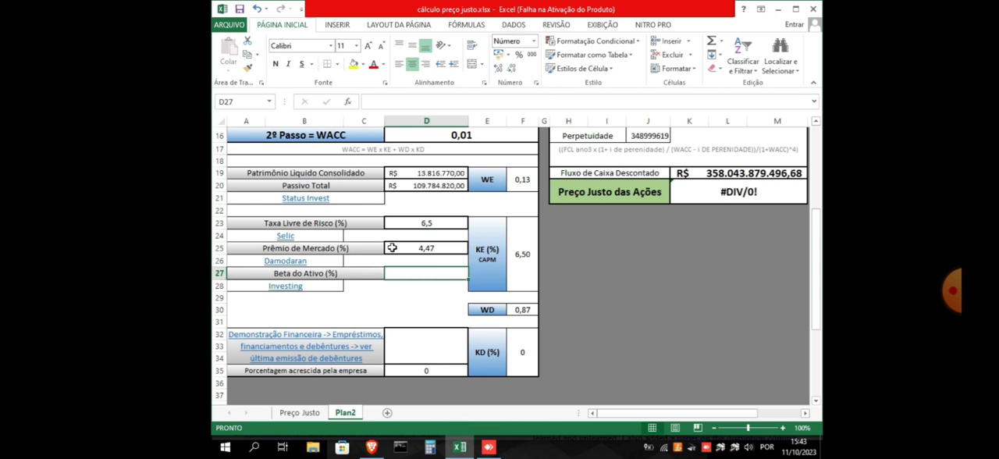
scroll(391, 248, "up", 2)
scroll(392, 247, "up", 2)
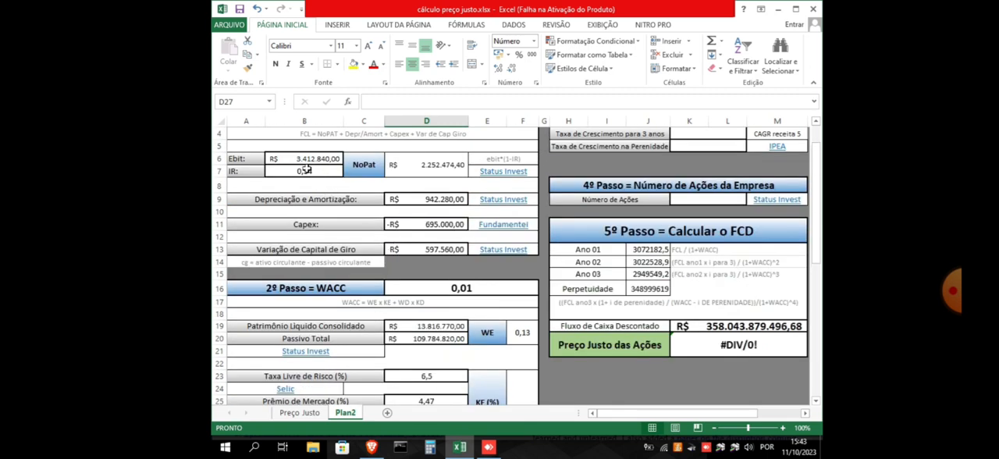
scroll(384, 204, "down", 3)
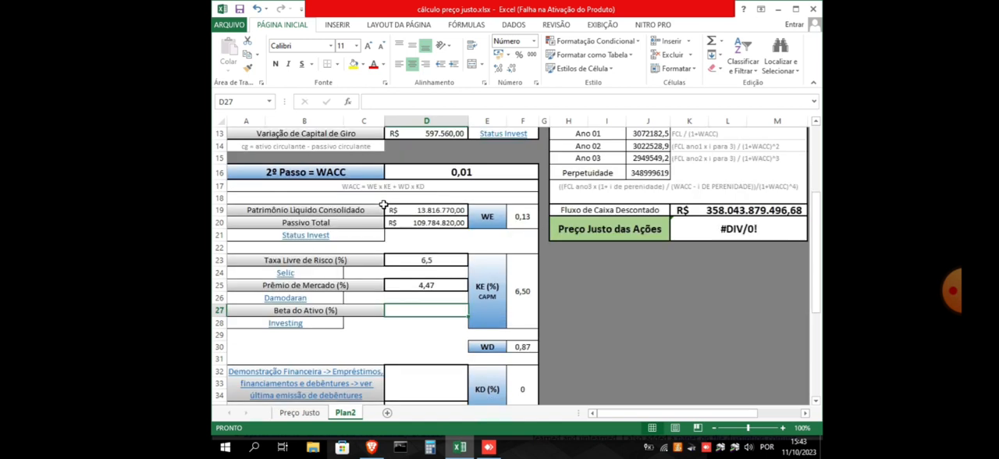
scroll(383, 204, "down", 2)
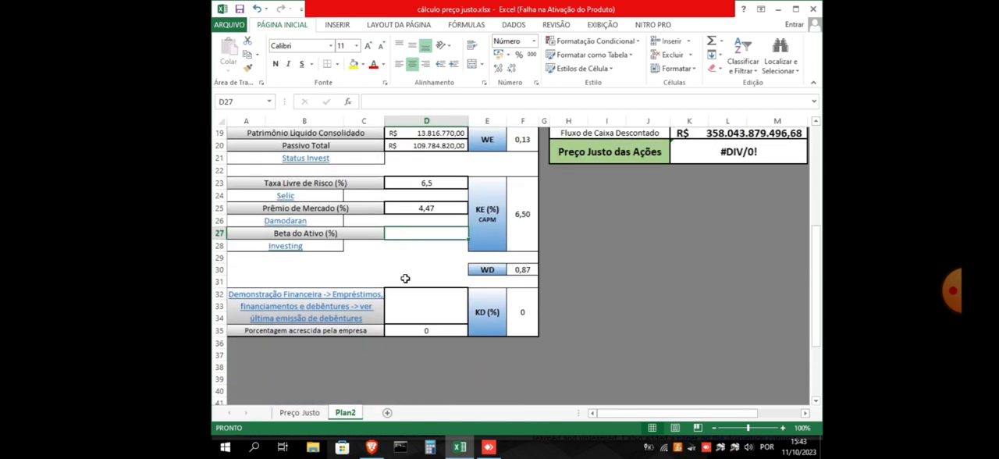
scroll(410, 273, "up", 1)
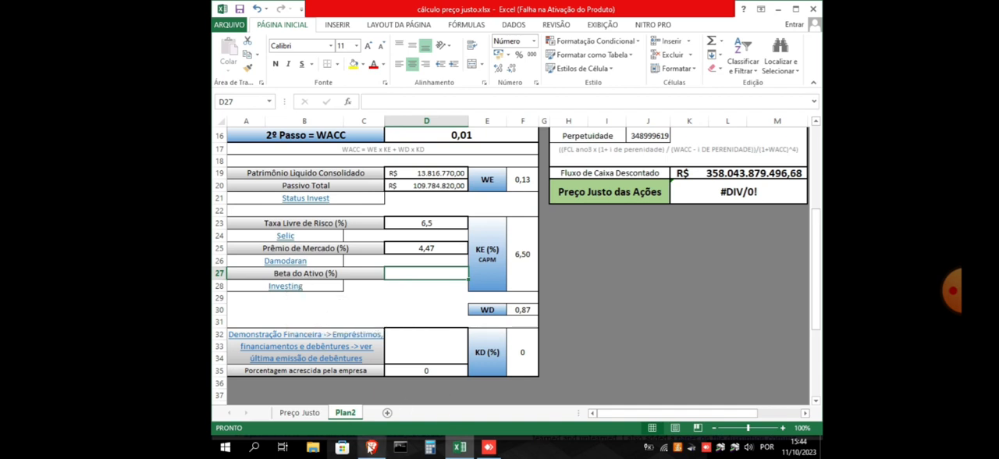
Switch to Investing.com in the browser, search for ciel3 and open the Cielo SA quote page
left_click(372, 447)
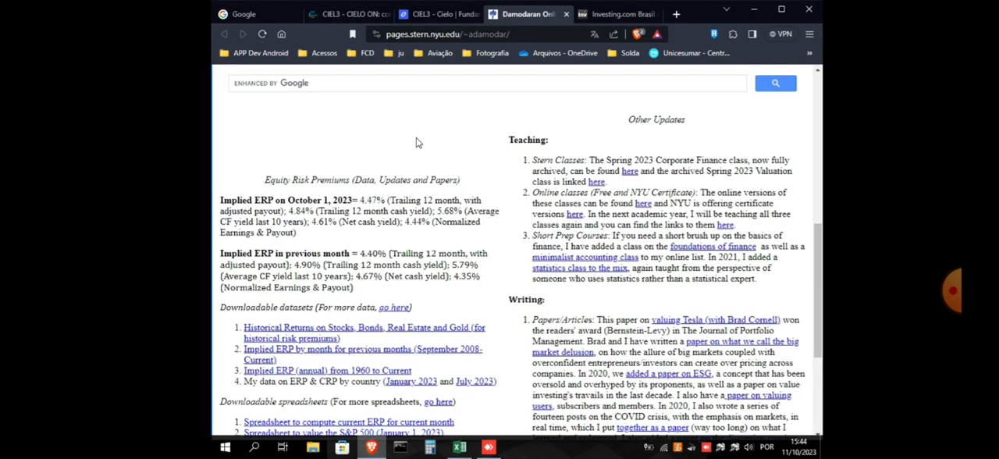
left_click(603, 15)
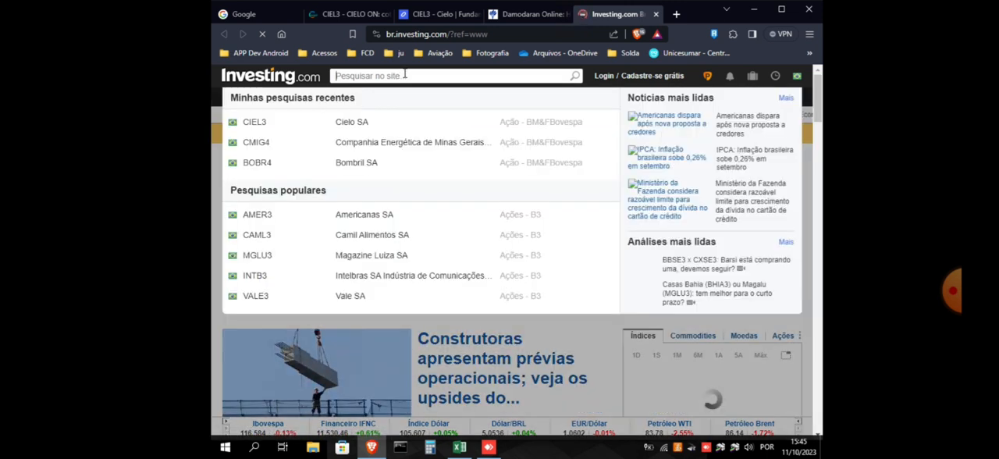
type("ciel3")
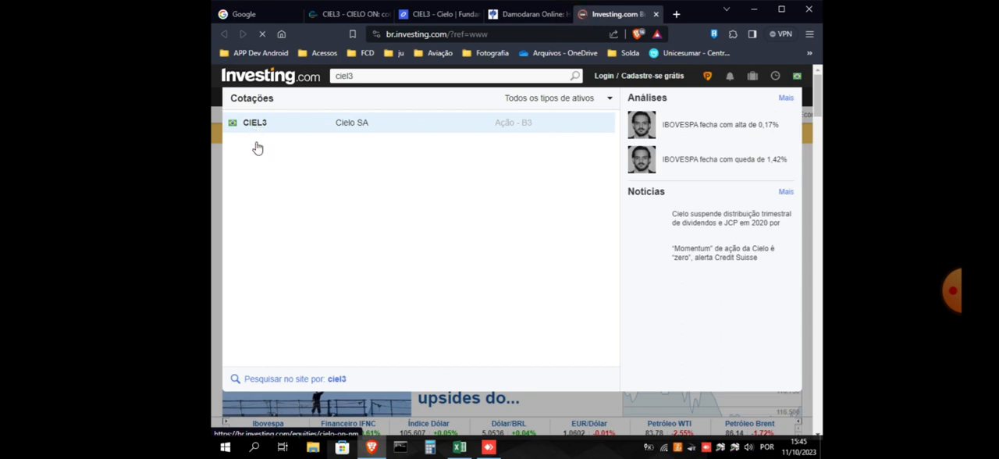
left_click(257, 126)
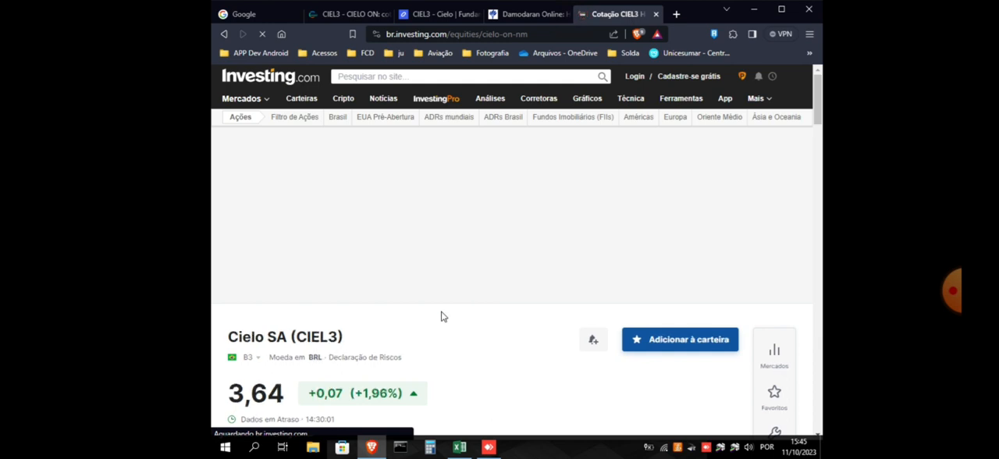
Close the promotional banner and clear the ad-blocker notice by allowing the domain with uBlock as the blocker
scroll(441, 312, "down", 3)
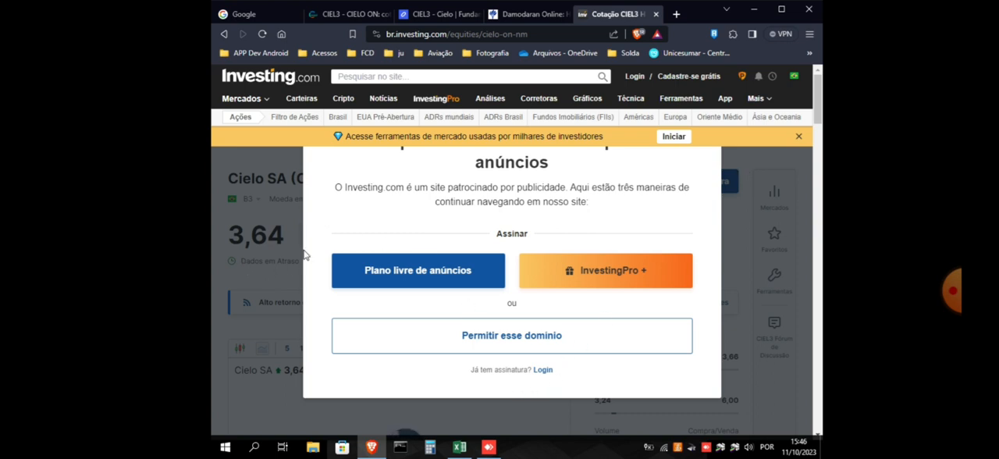
left_click(798, 137)
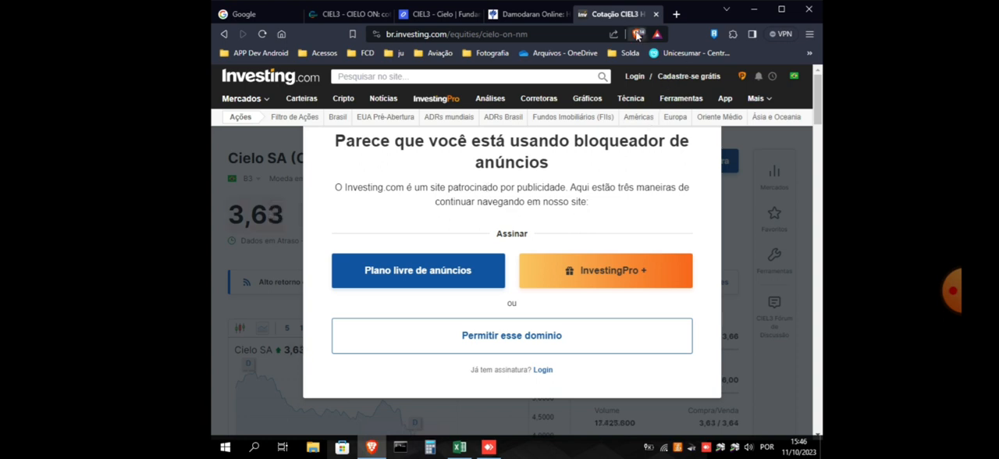
left_click(522, 344)
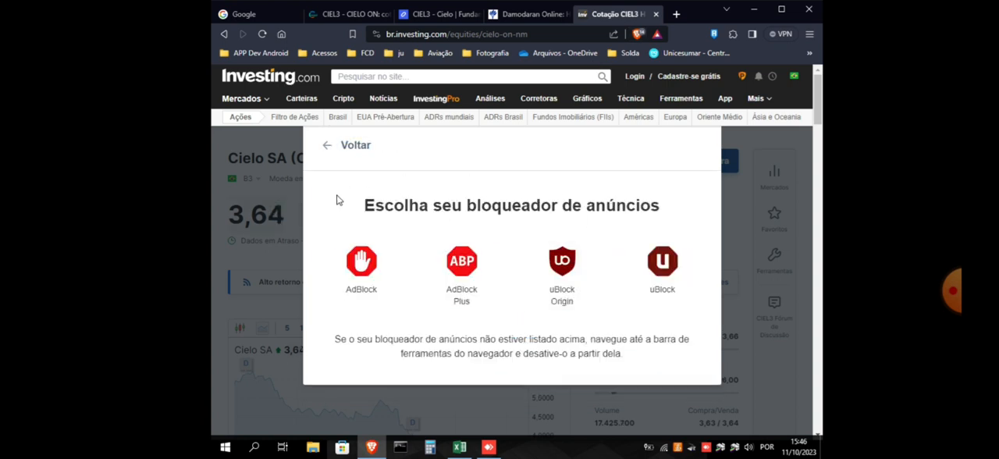
left_click(327, 148)
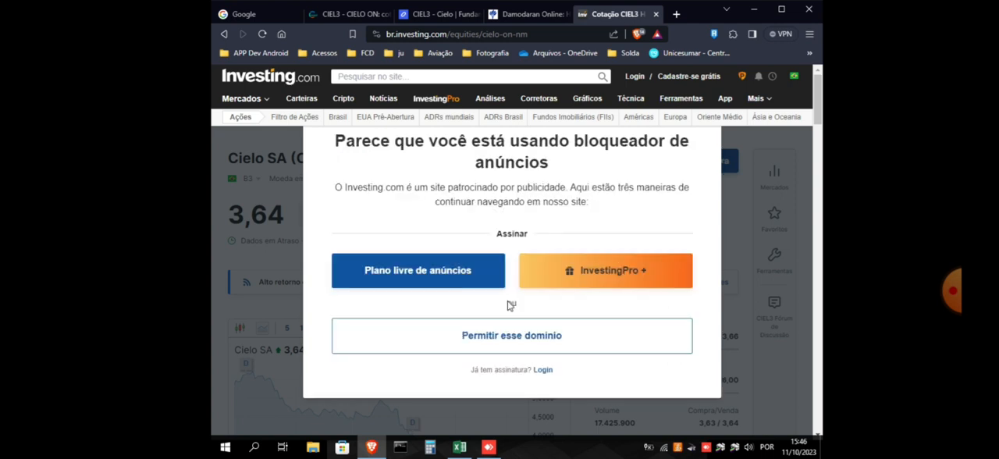
left_click(518, 339)
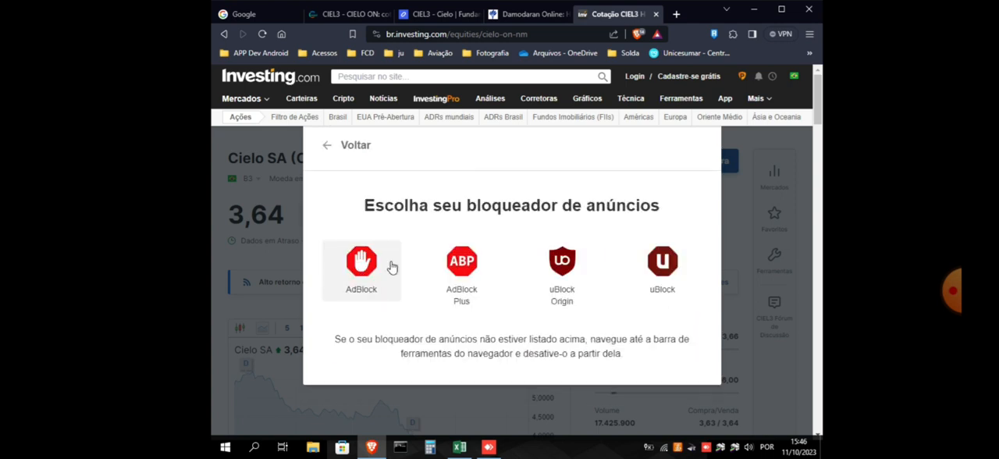
left_click(667, 266)
Find the Beta of Cielo SA in the Informação table of its quote page
scroll(457, 245, "down", 2)
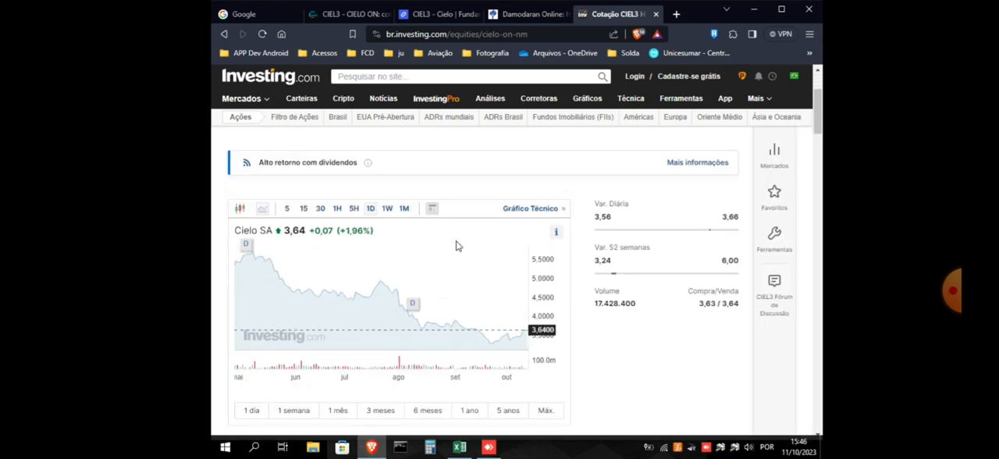
scroll(458, 245, "up", 2)
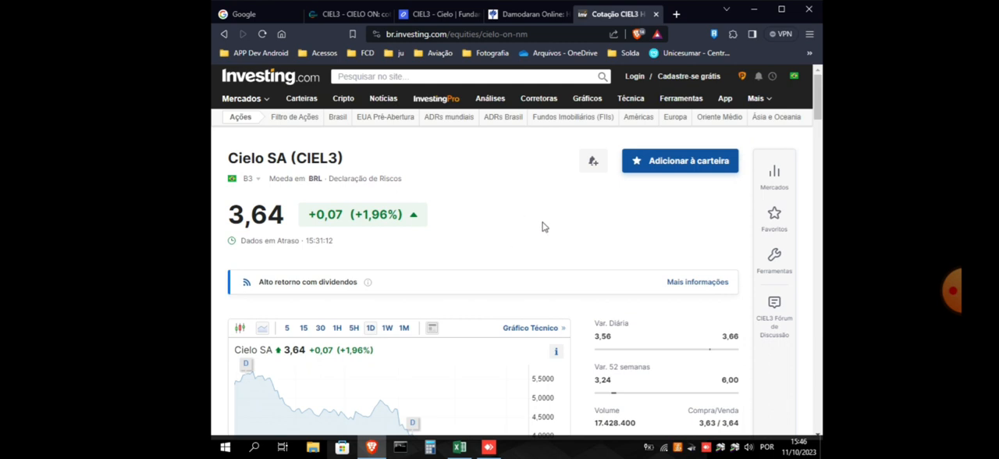
scroll(547, 225, "down", 2)
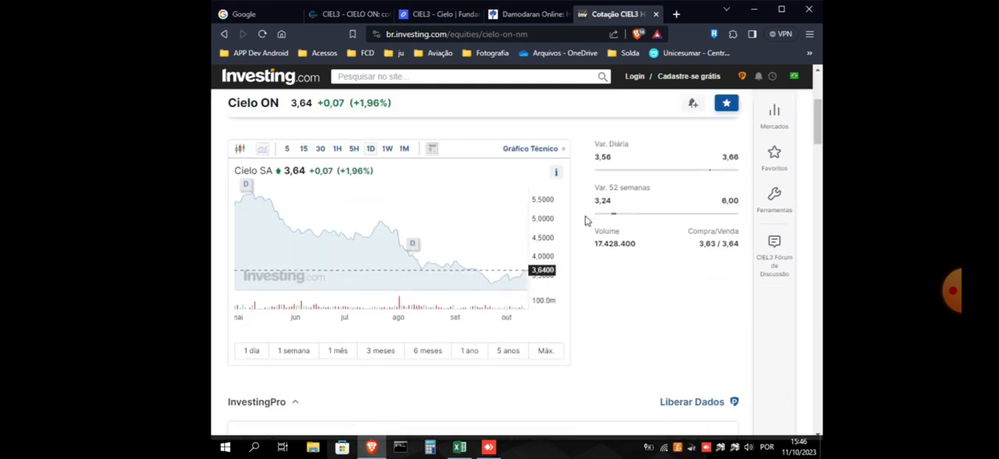
scroll(587, 221, "down", 2)
scroll(587, 221, "down", 3)
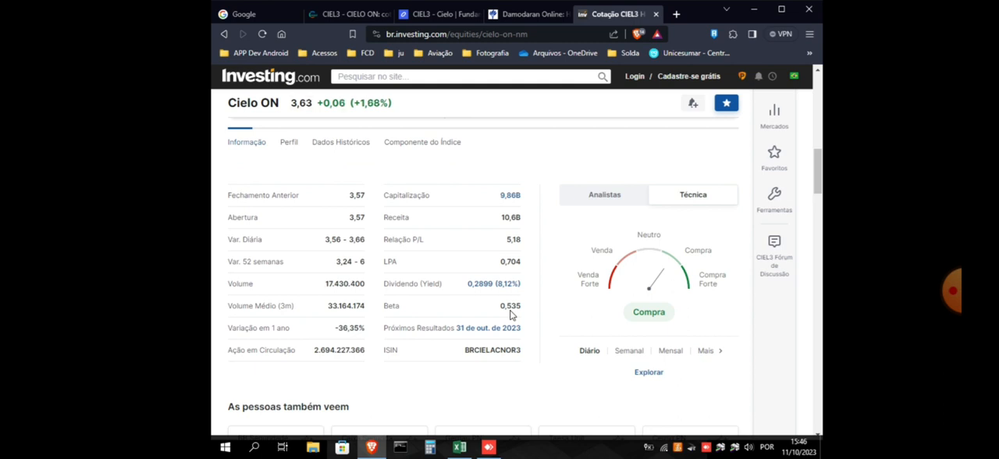
Switch back to Excel and enter 0,535 as the Beta do Ativo (%) in D27
mouse_move(461, 450)
left_click(462, 447)
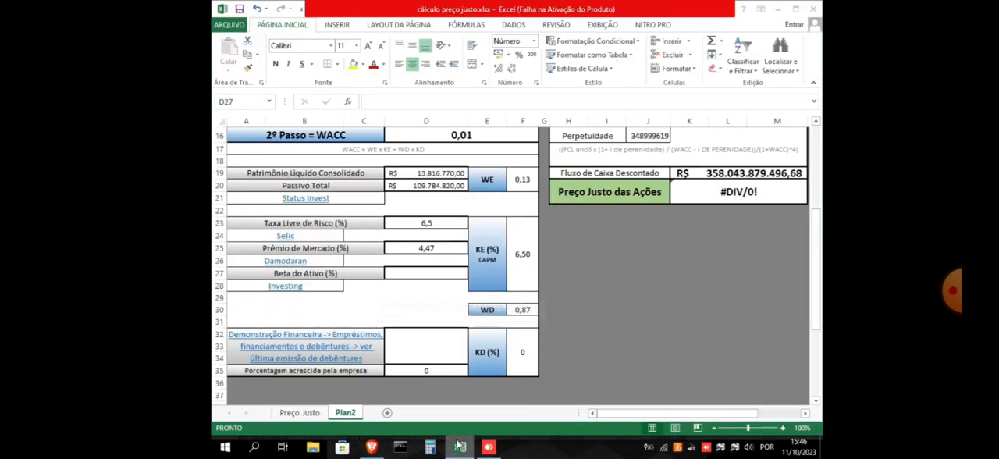
left_click(430, 273)
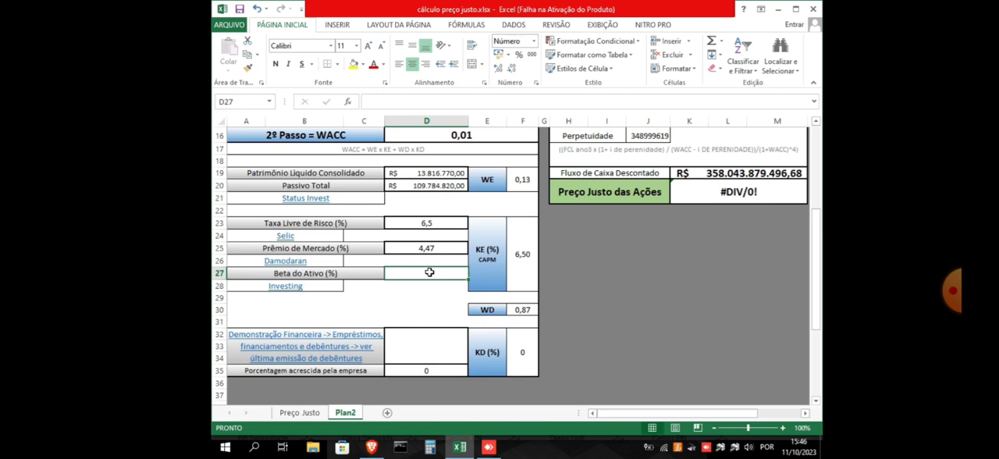
type("0,5")
type("4")
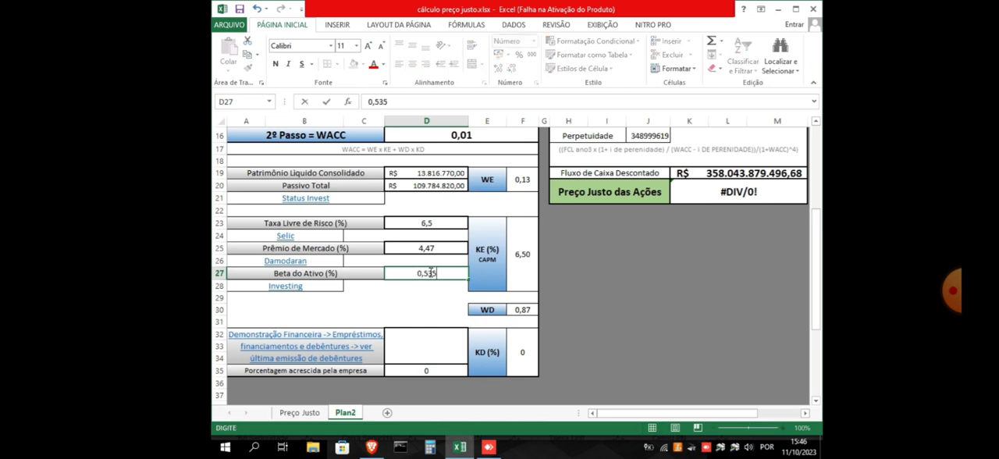
left_click(432, 295)
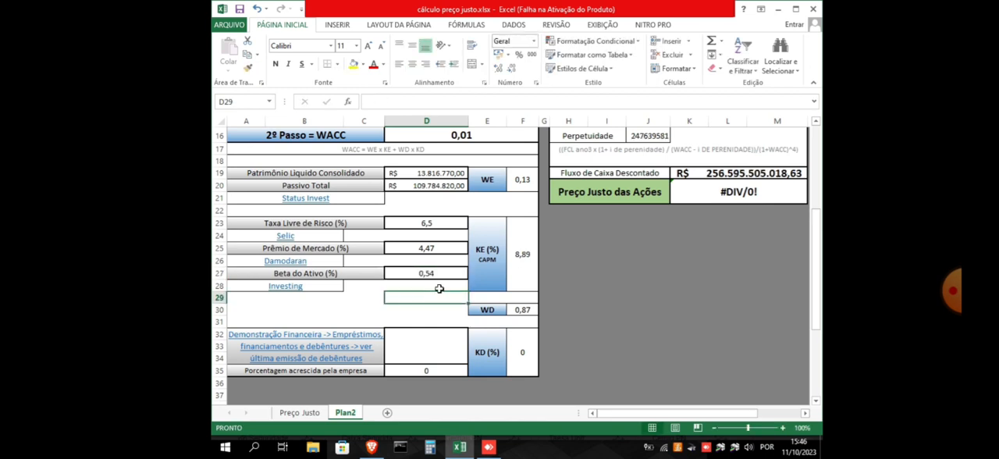
left_click(445, 286)
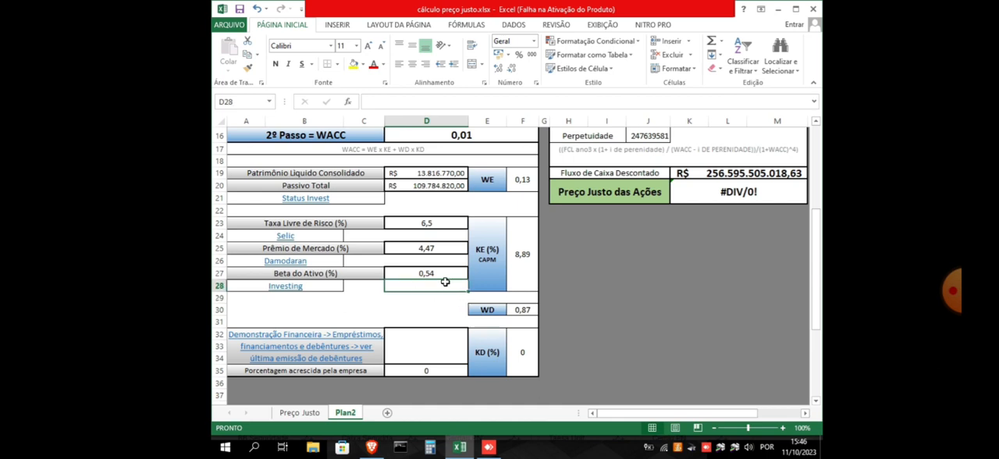
scroll(445, 283, "up", 1)
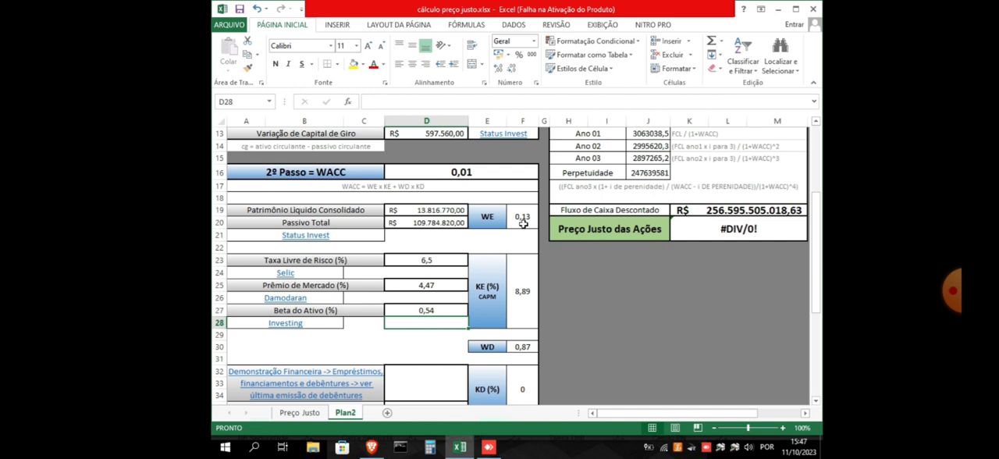
scroll(523, 224, "down", 1)
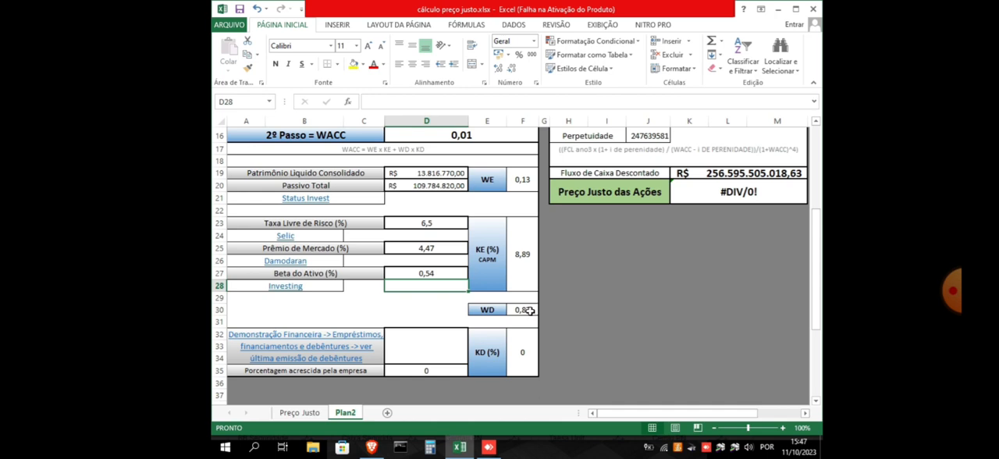
Open the debentures.com.br query page from the worksheet's Demonstração Financeira link beside the KD (%) input
left_click(419, 344)
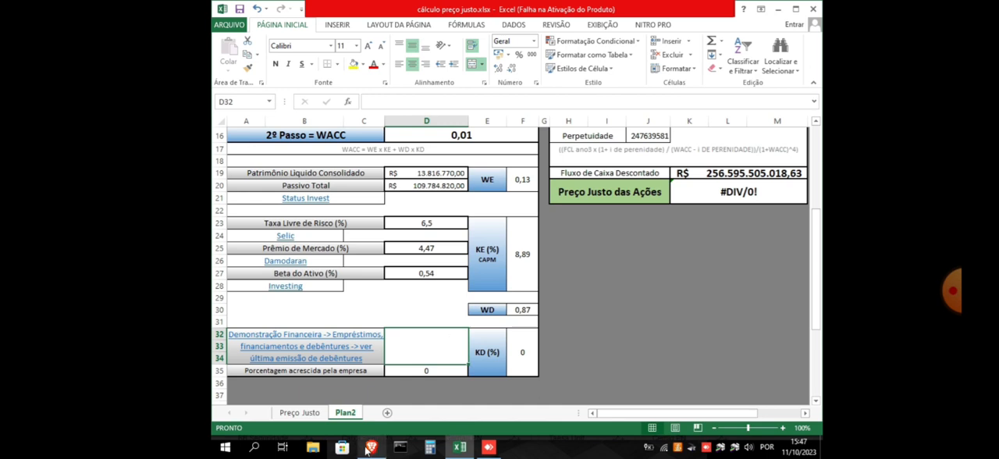
mouse_move(372, 447)
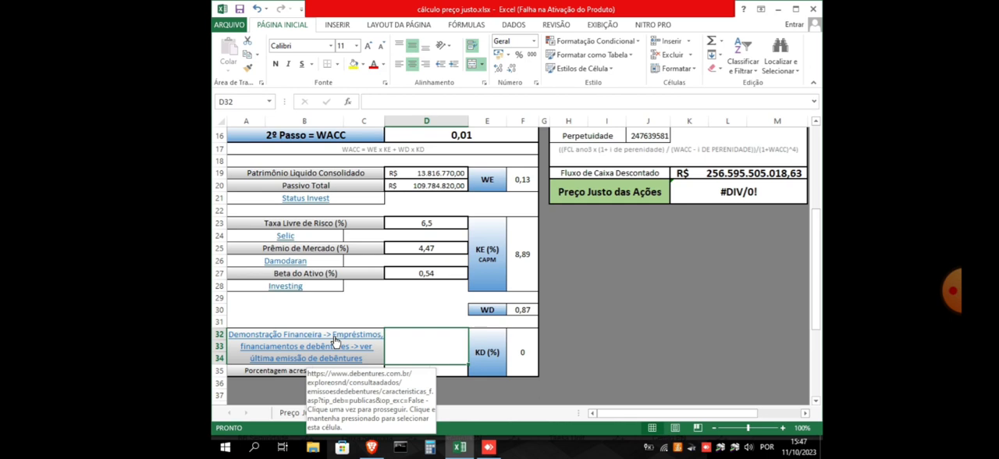
left_click(372, 448)
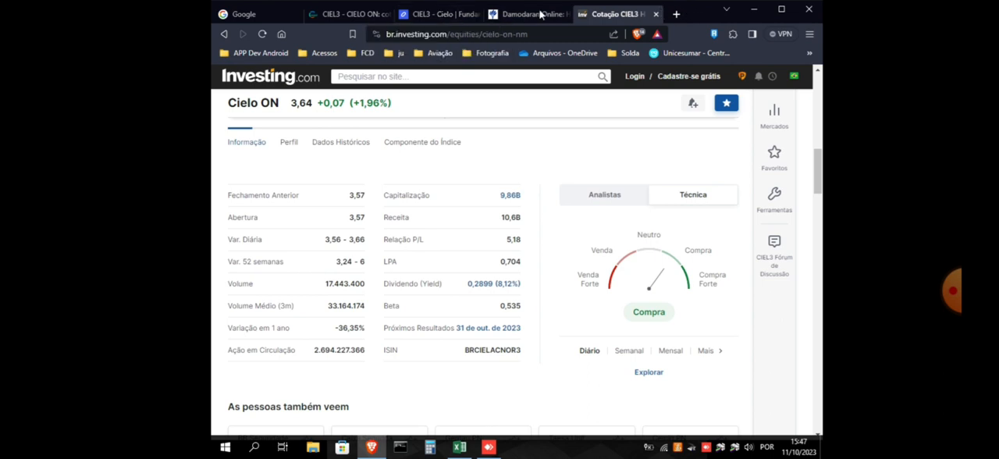
left_click(458, 450)
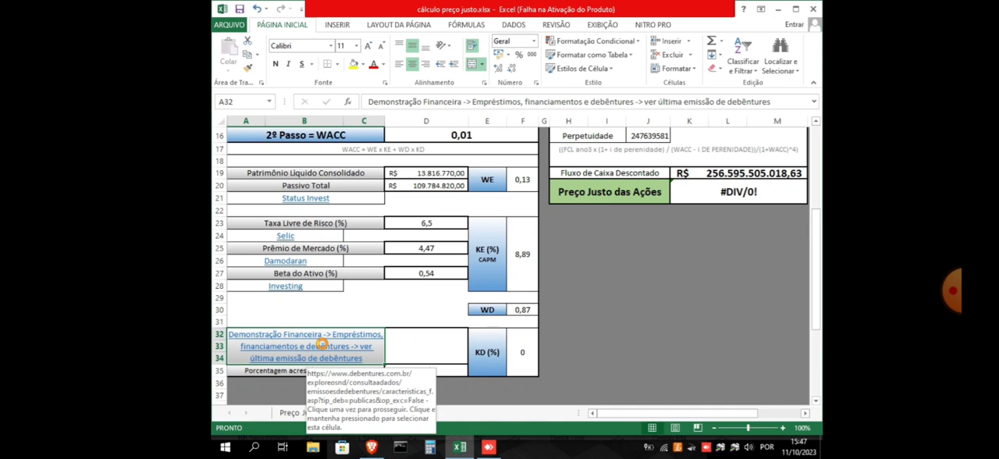
left_click(322, 344)
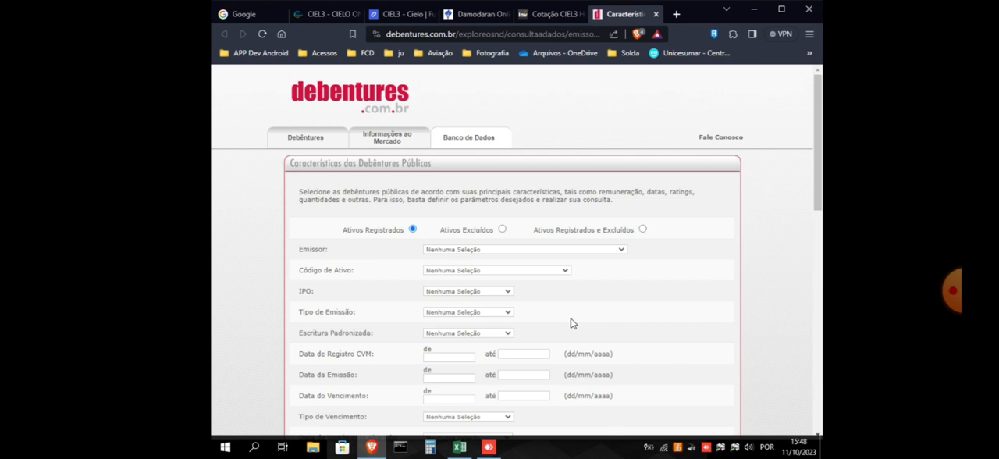
Set the Emissor to CIELO S.A. among the registered assets and submit the public debentures query
left_click(621, 250)
left_click(638, 250)
left_click(618, 252)
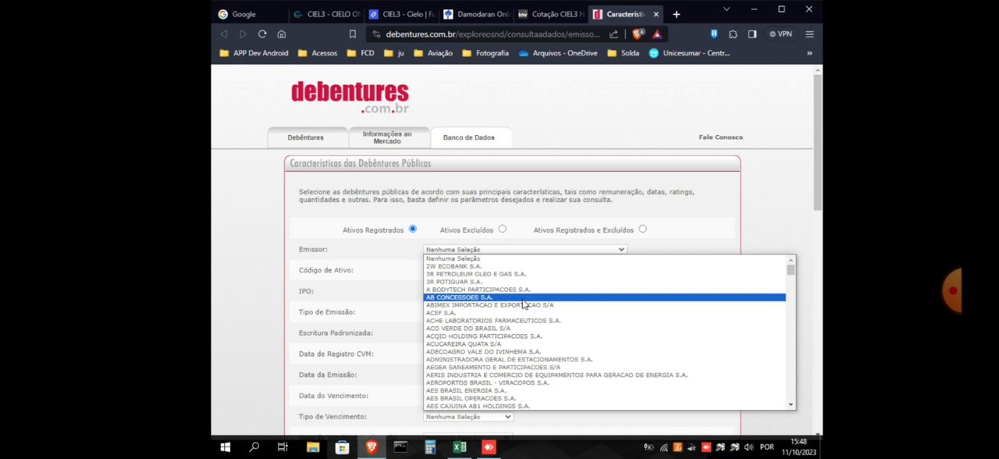
type("cielo")
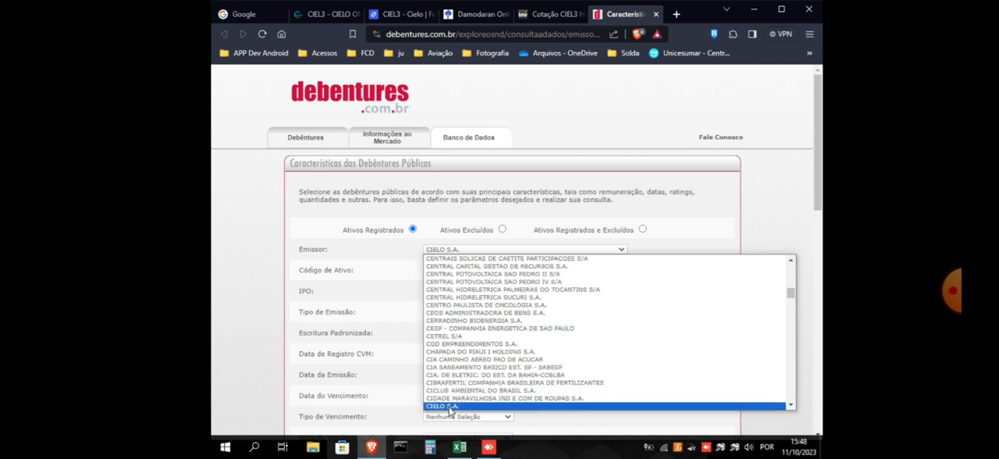
left_click(449, 407)
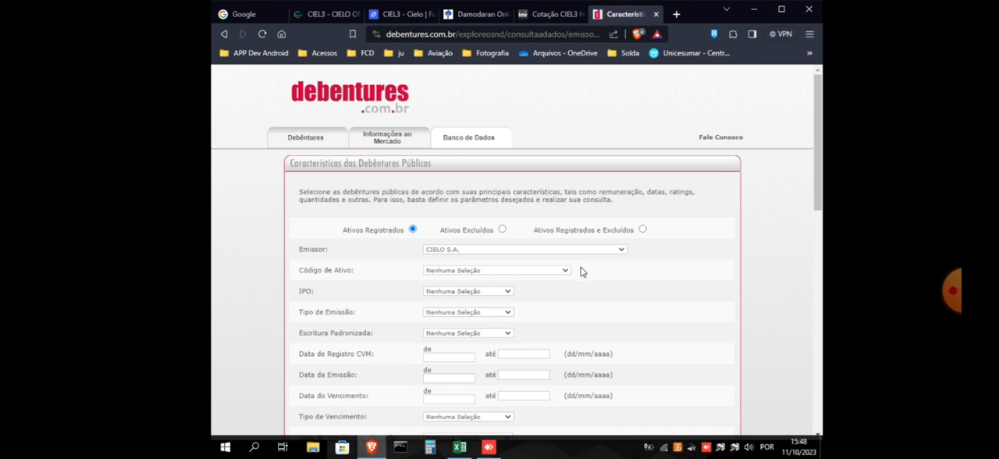
scroll(582, 271, "down", 1)
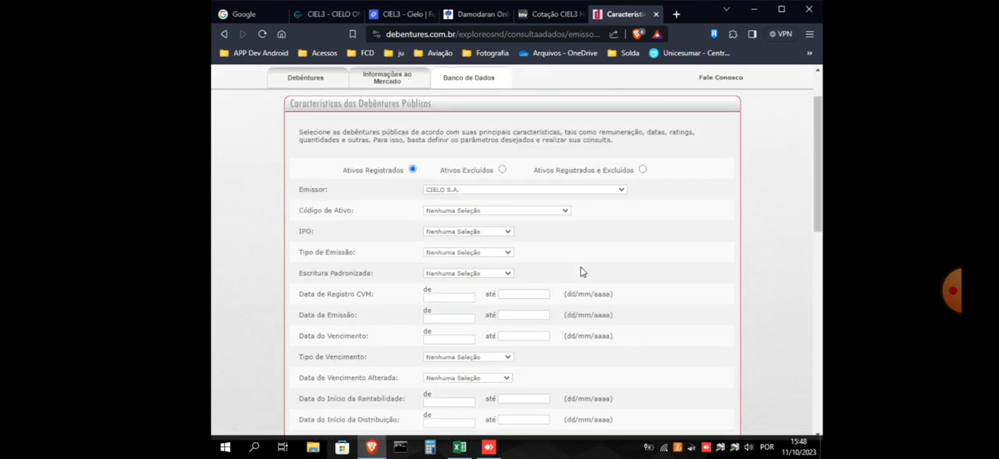
scroll(582, 272, "down", 8)
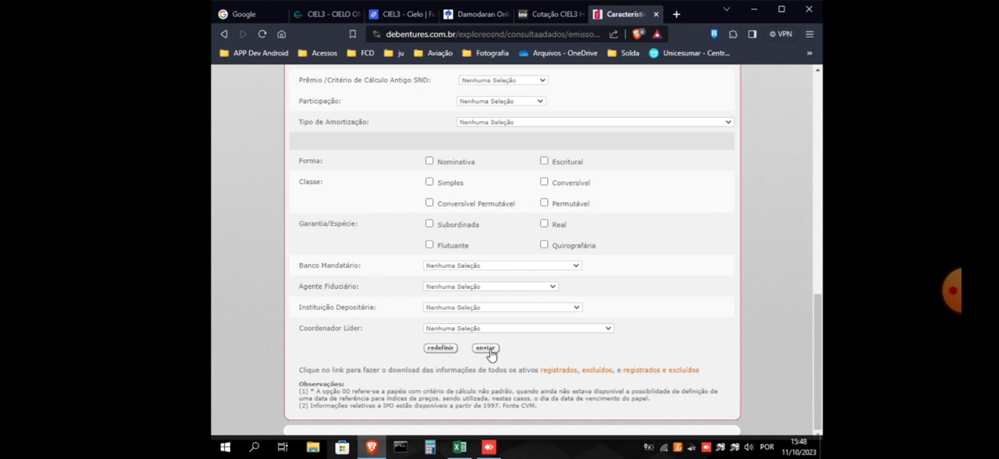
left_click(488, 349)
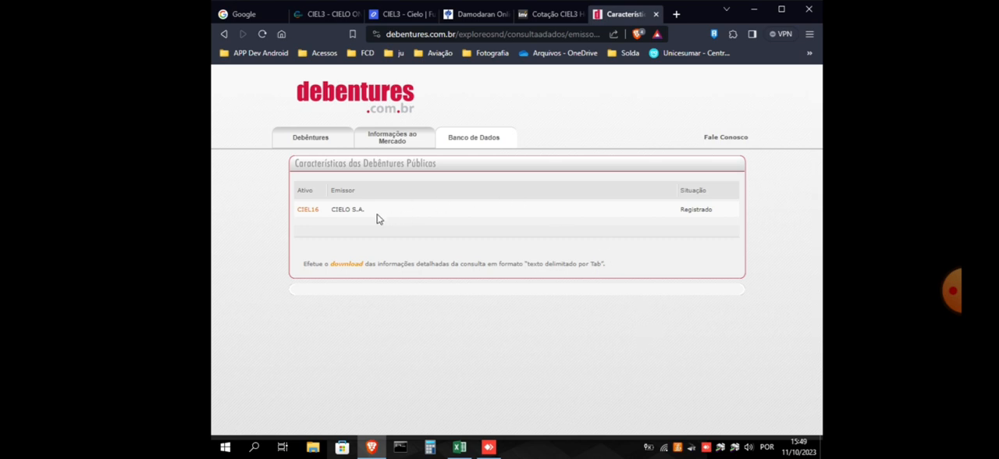
Open the CIEL16 debenture and examine its issue dates, remuneration type, multiplier and interest rate spread
left_click(306, 212)
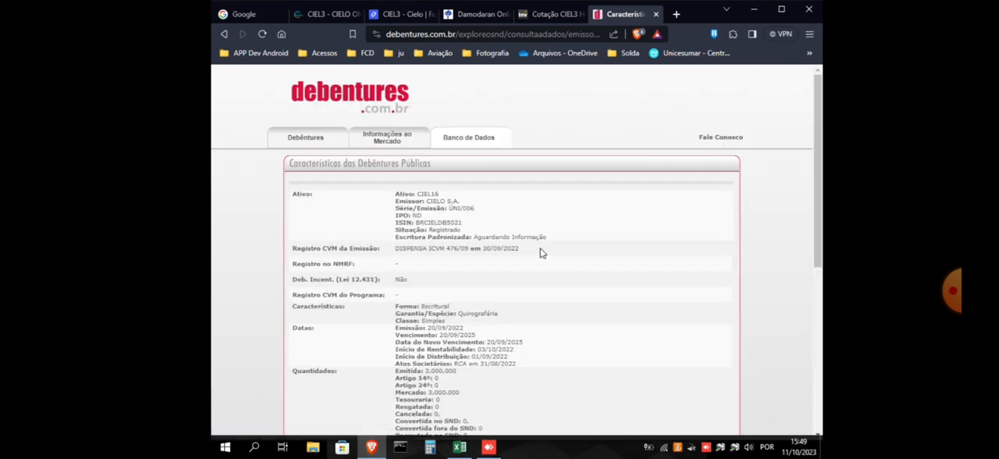
scroll(542, 253, "down", 3)
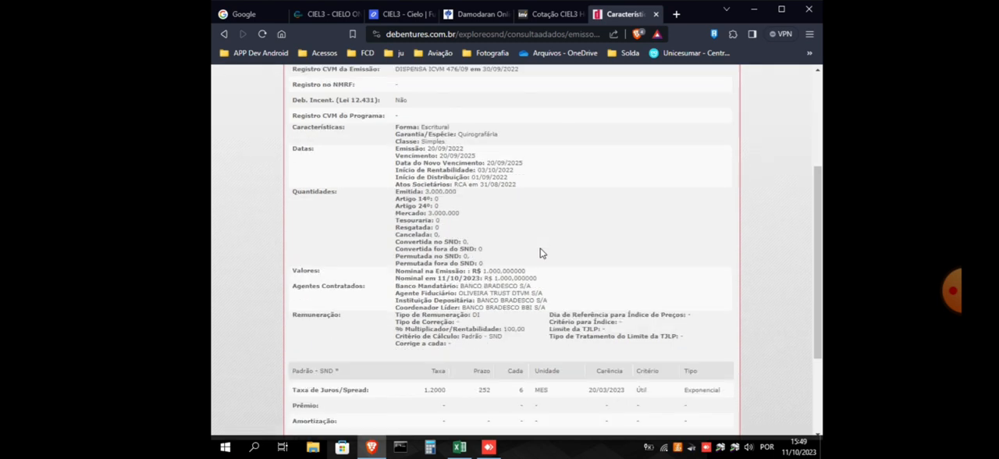
scroll(541, 253, "down", 1)
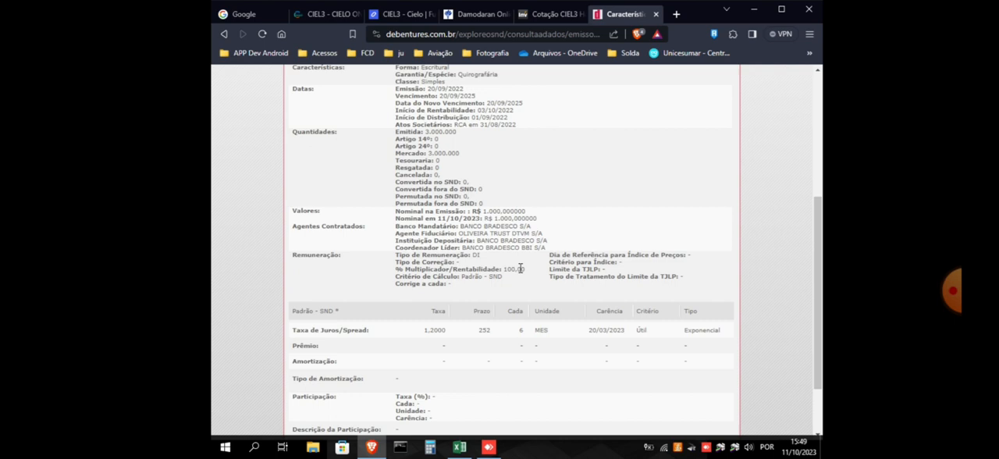
scroll(519, 184, "up", 3)
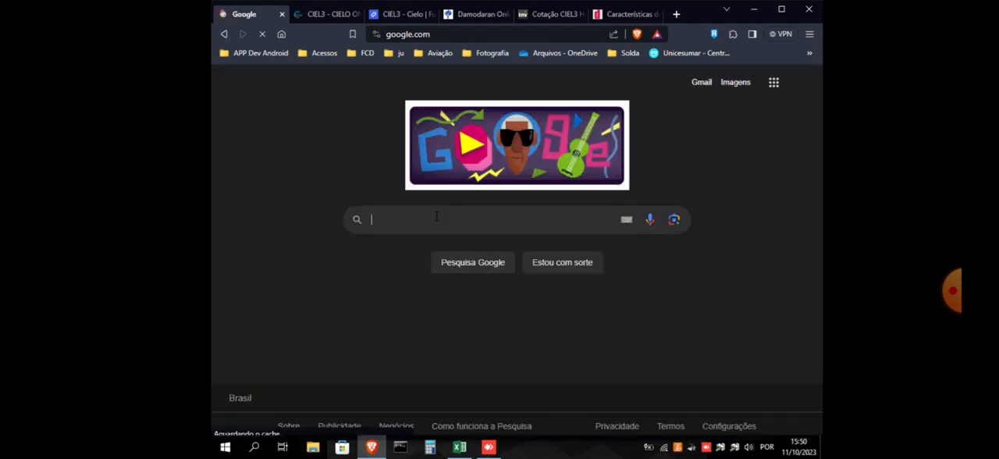
Search Google for "cdi hoje" in the browser's Google tab
type("cd")
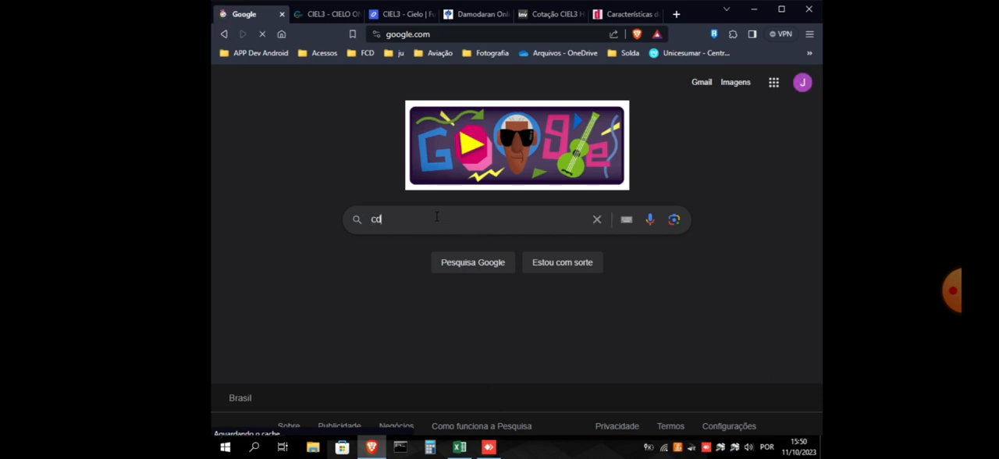
type("i hoje")
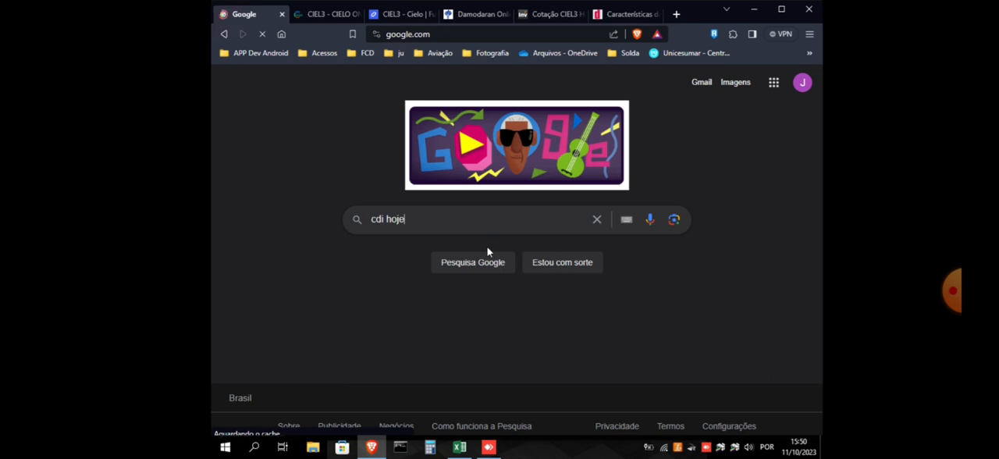
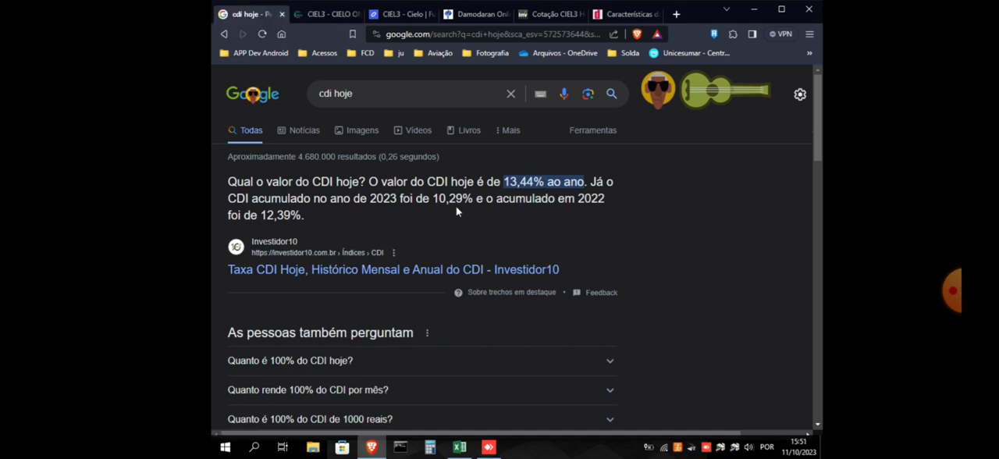
Enter the current CDI rate of 13,44 in the worksheet's KD (%) input beside the Demonstração Financeira link
left_click(458, 450)
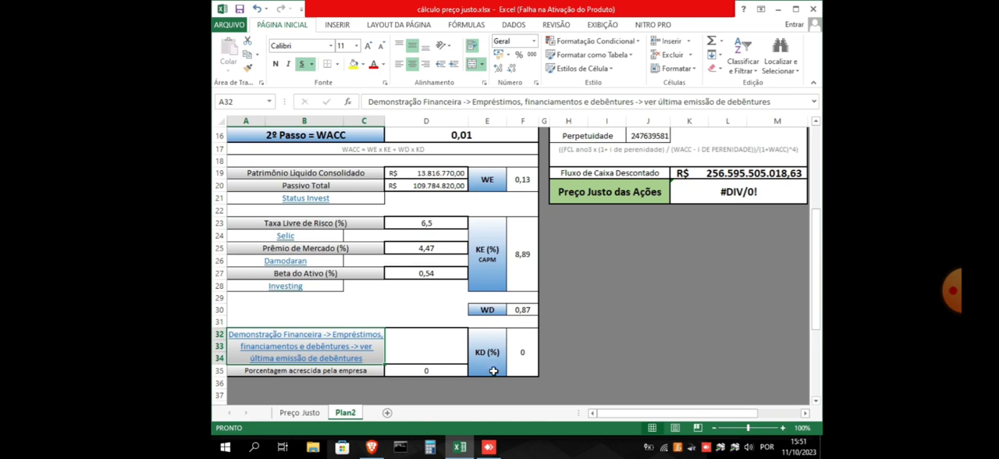
left_click(519, 356)
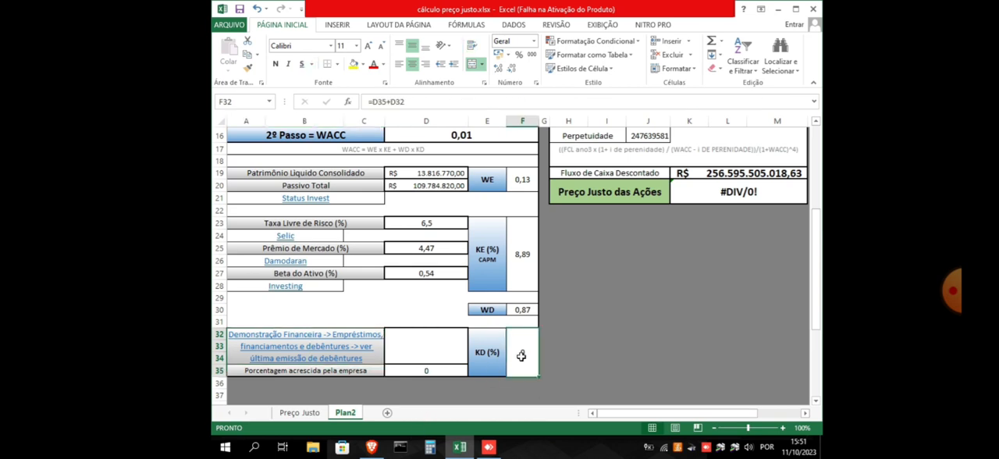
left_click(424, 347)
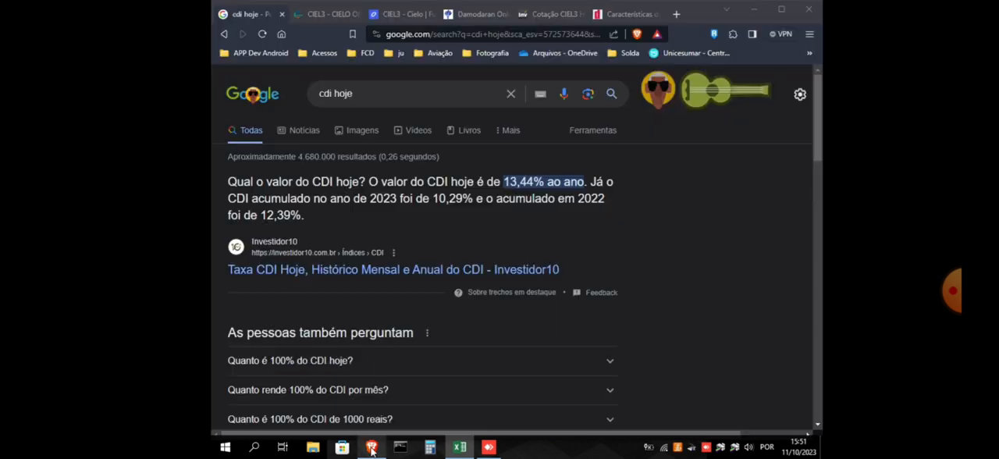
left_click(372, 447)
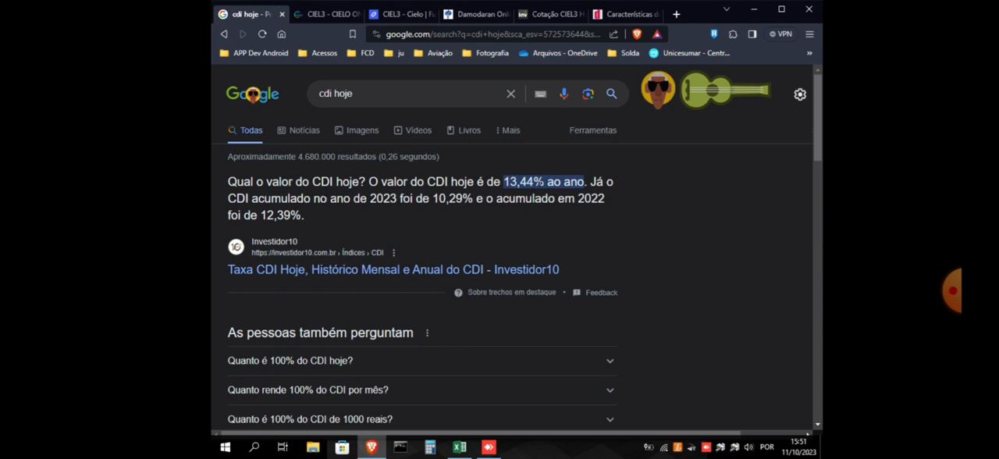
left_click(460, 447)
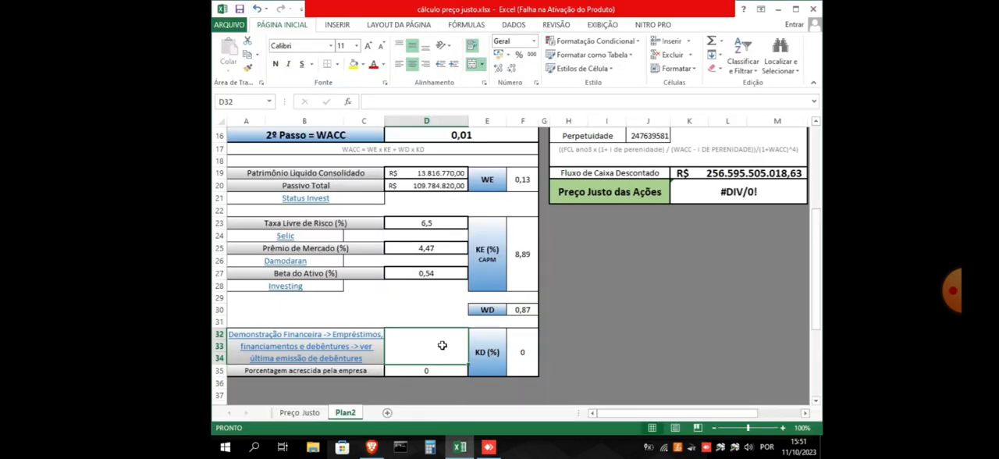
type("13,44")
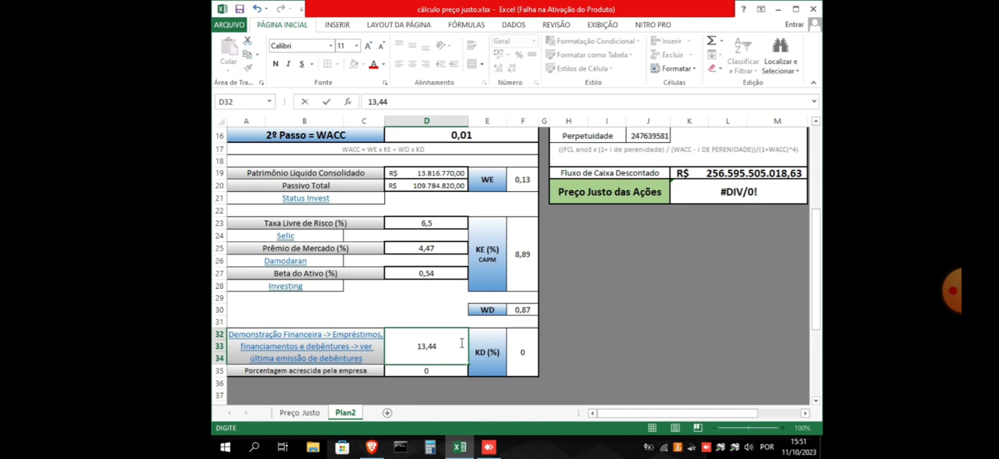
left_click(607, 332)
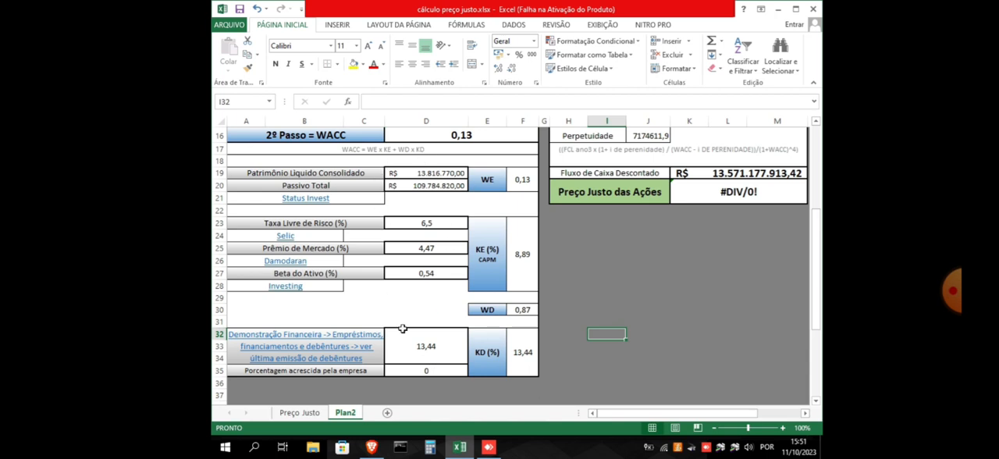
Check the worksheet's KD formula and company-added percentage against the CIEL16 debenture's multiplier and interest rate spread on debentures.com.br
left_click(522, 359)
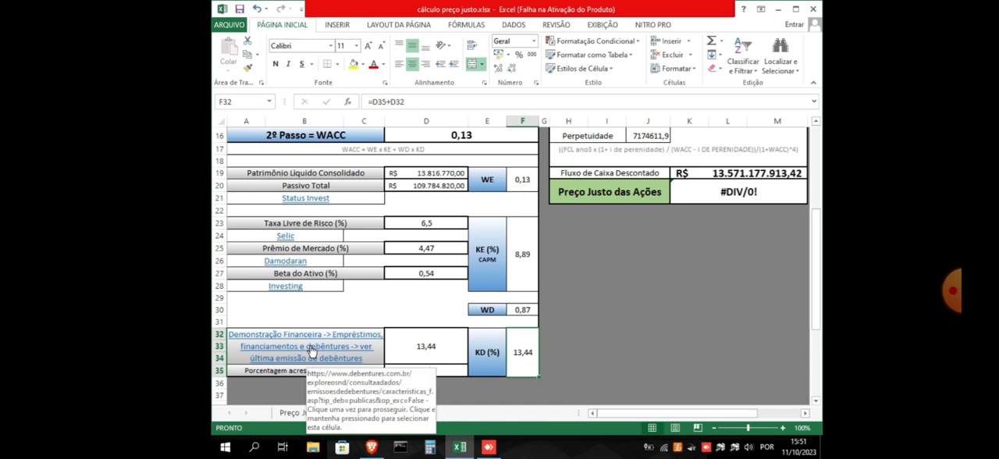
left_click(451, 350)
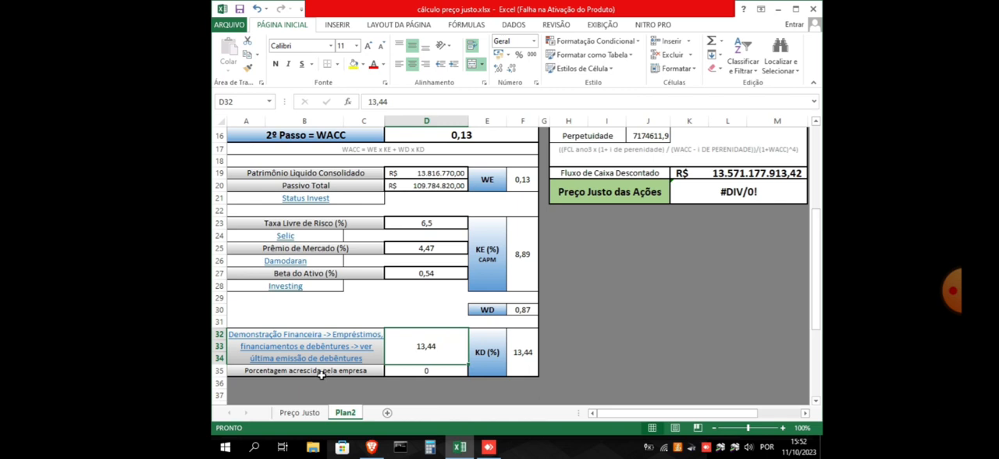
left_click(452, 370)
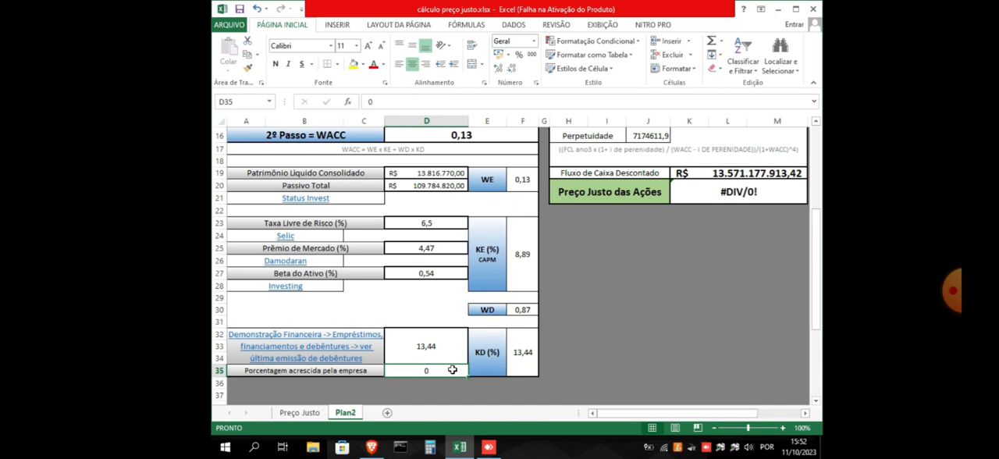
left_click(372, 447)
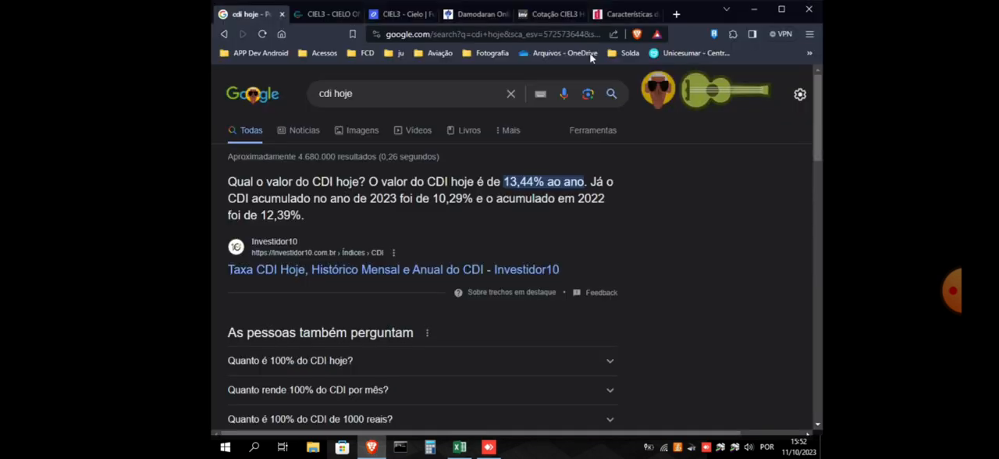
left_click(625, 14)
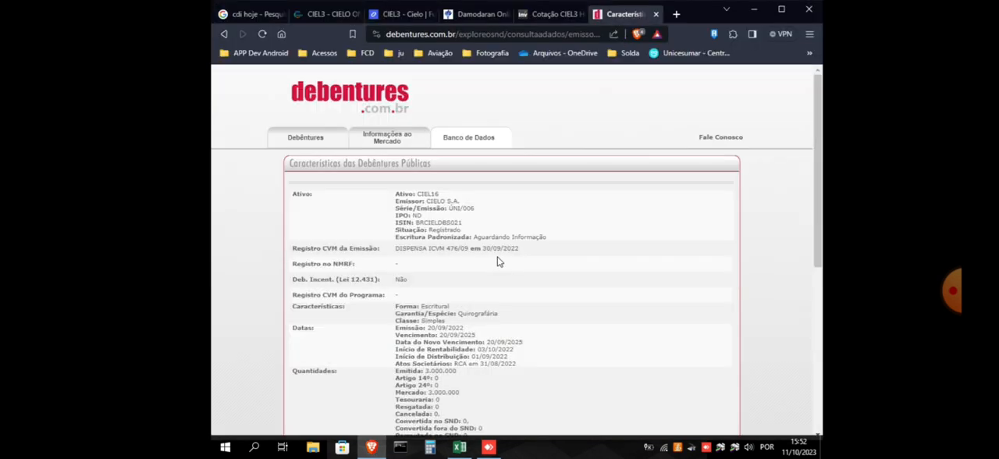
scroll(461, 297, "down", 4)
scroll(461, 301, "up", 1)
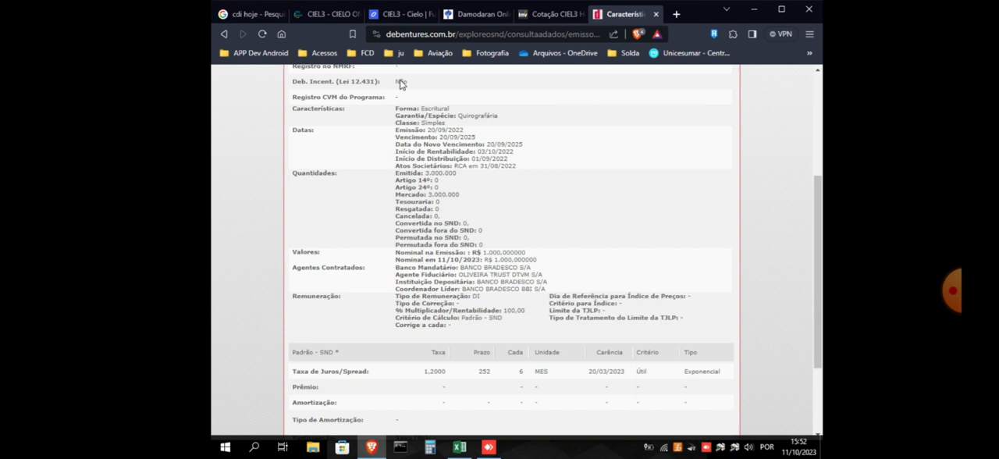
left_click(460, 447)
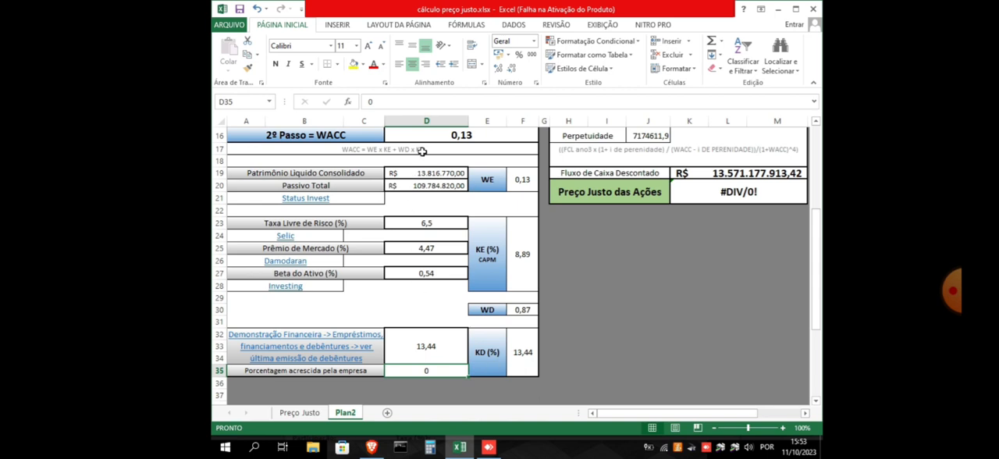
Review the WACC formula and its calculated cell, along with the discounted cash flow block that uses it
left_click(365, 149)
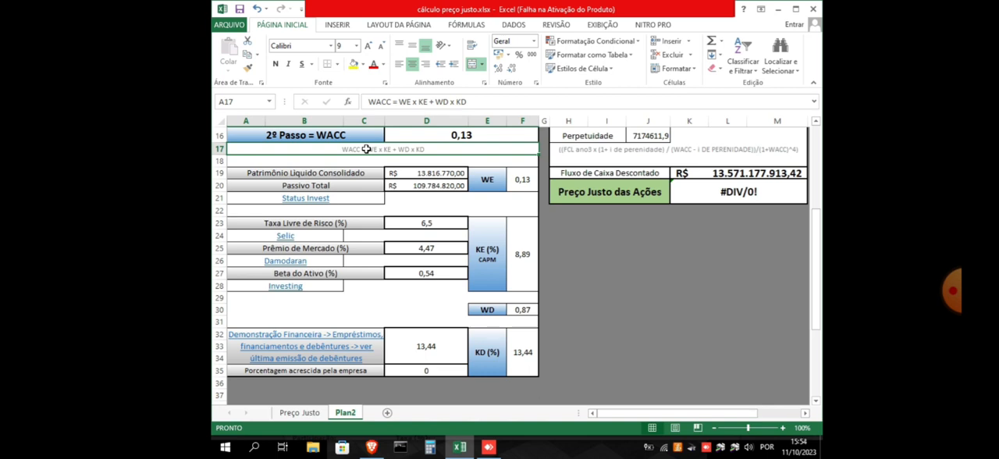
left_click(481, 137)
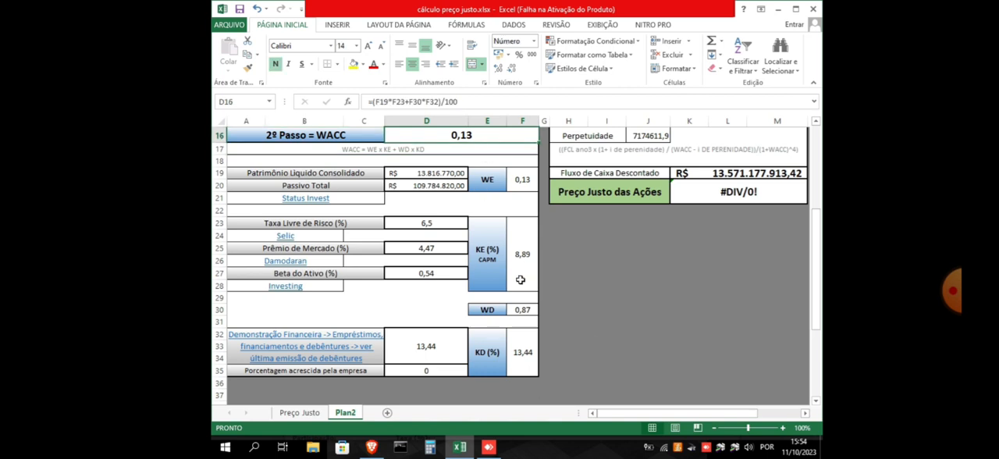
scroll(594, 334, "down", 1)
scroll(594, 334, "up", 6)
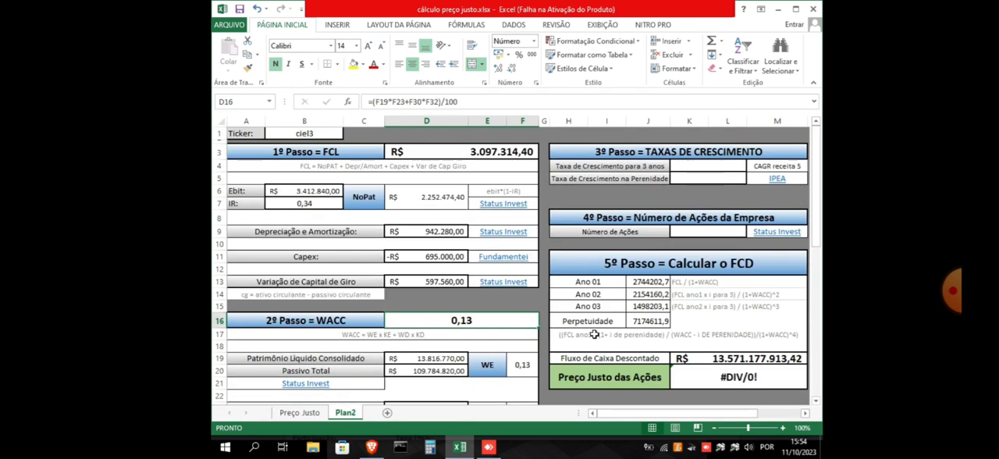
scroll(594, 335, "down", 1)
scroll(594, 334, "up", 1)
scroll(442, 288, "down", 1)
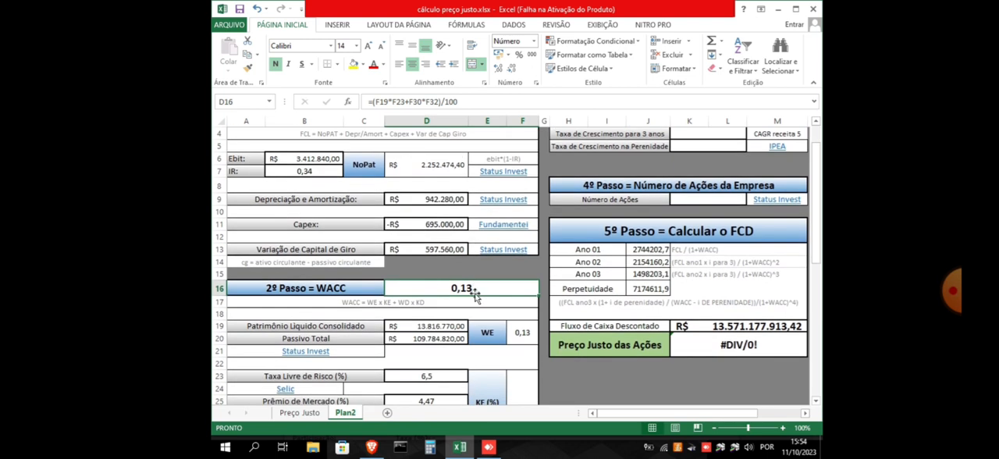
scroll(482, 288, "up", 1)
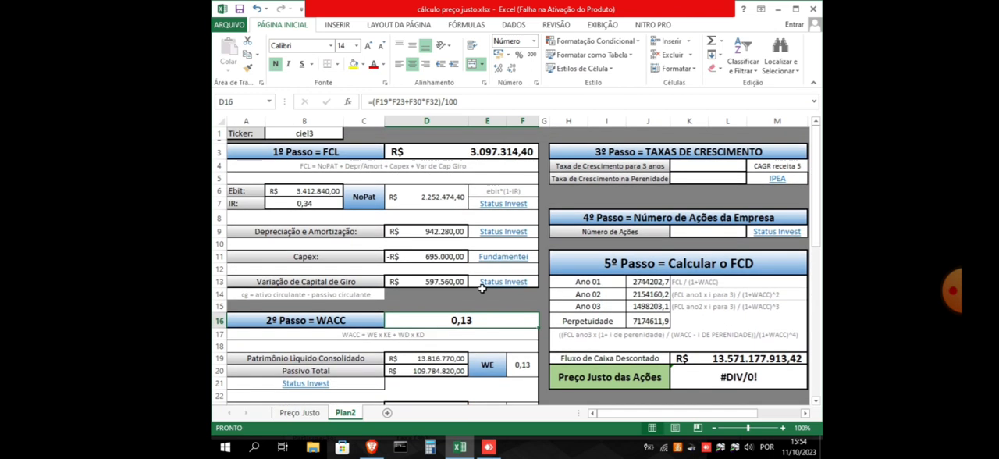
Select the Taxa de Crescimento para 3 anos input and bring up the CIEL3 page on Status Invest in the browser
left_click(713, 167)
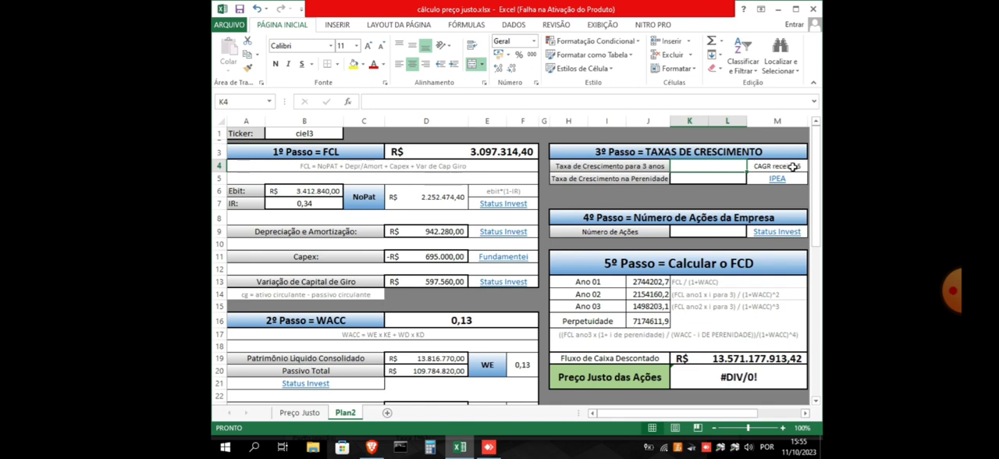
left_click(373, 447)
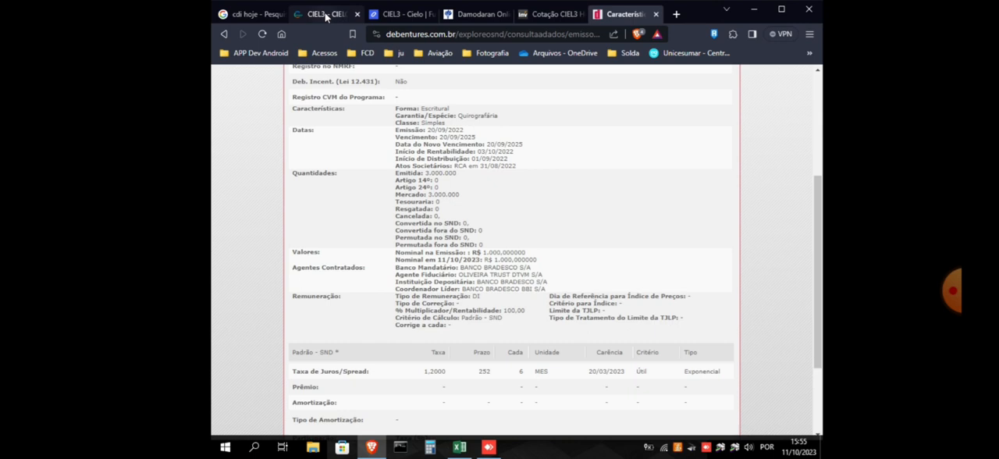
left_click(326, 15)
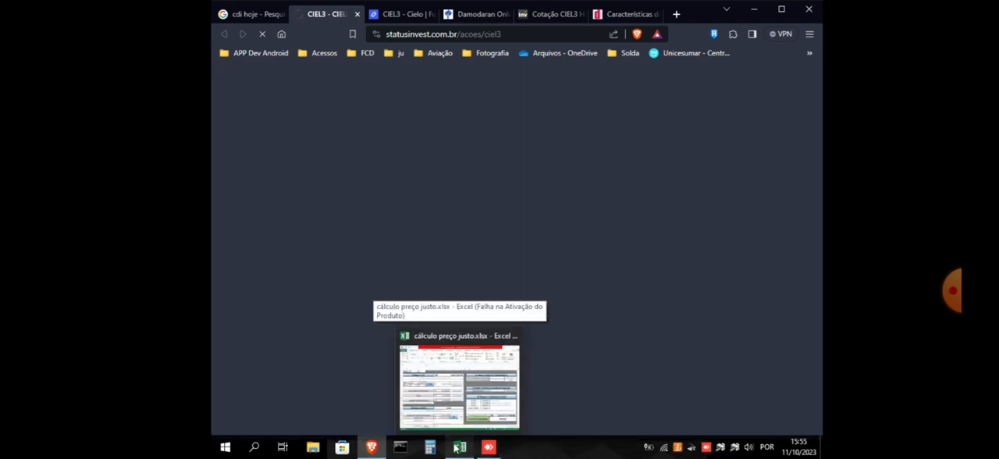
left_click(461, 447)
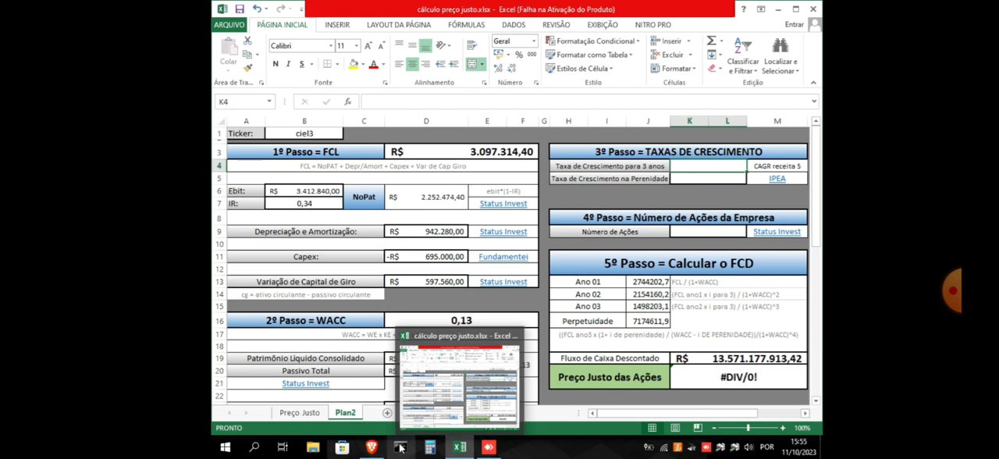
left_click(372, 449)
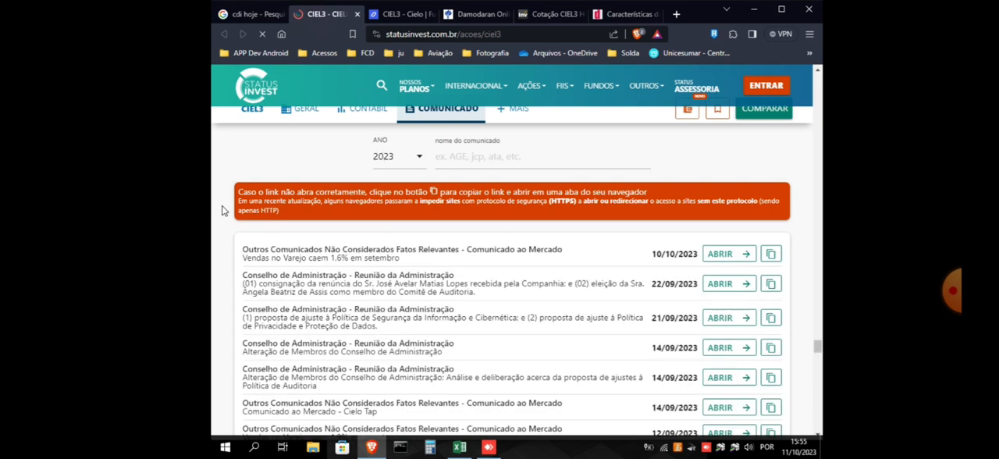
Locate the CAGR Receitas 5 Anos figure among CIEL3's growth indicators, dismissing the advertisement
scroll(224, 211, "up", 10)
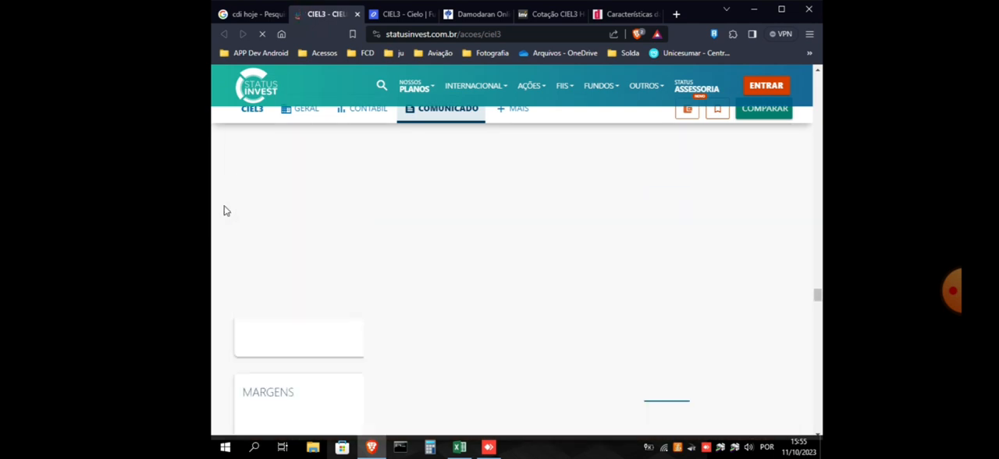
left_click_drag(820, 291, 818, 84)
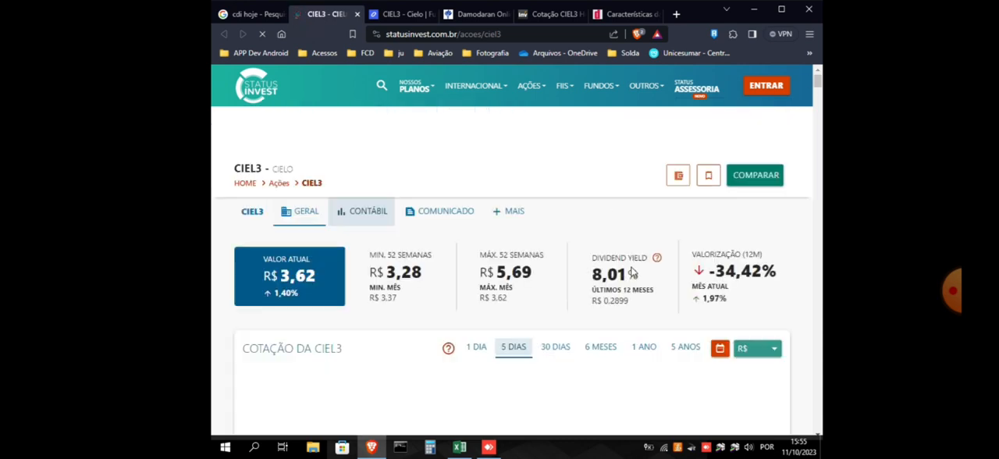
scroll(546, 252, "down", 10)
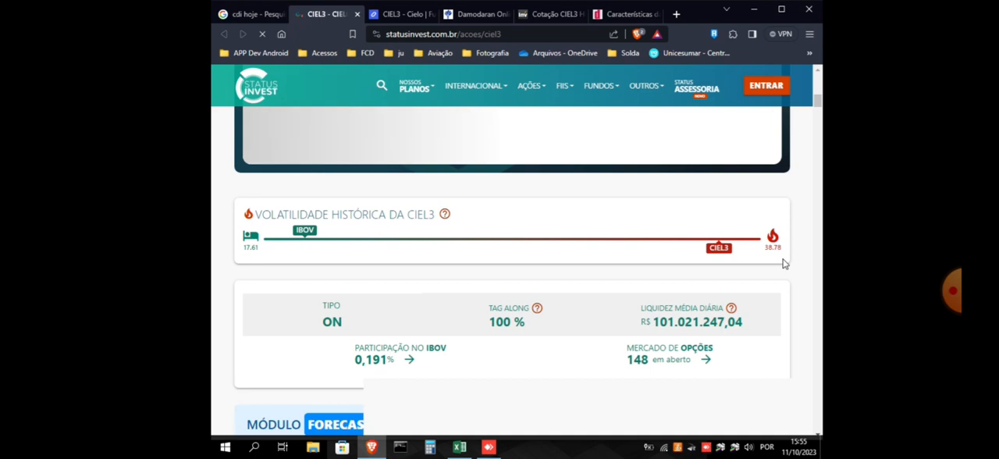
scroll(789, 263, "down", 3)
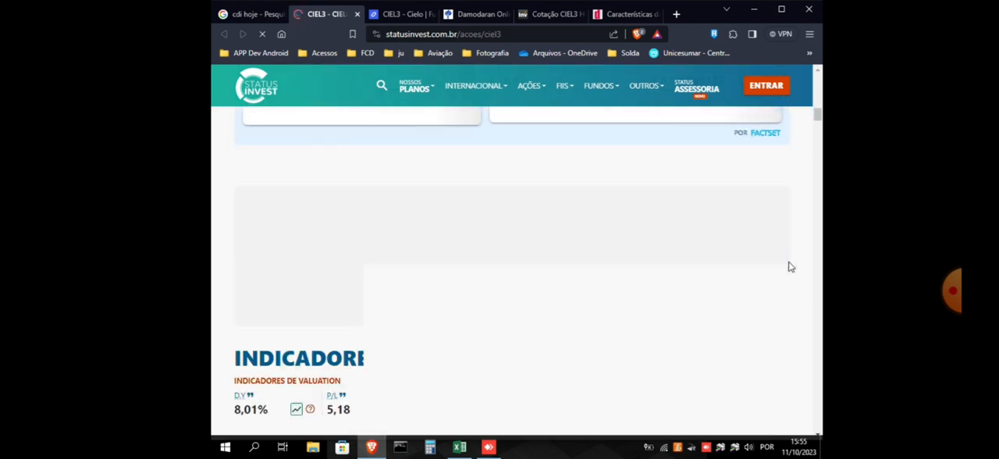
scroll(789, 267, "down", 3)
scroll(788, 267, "down", 3)
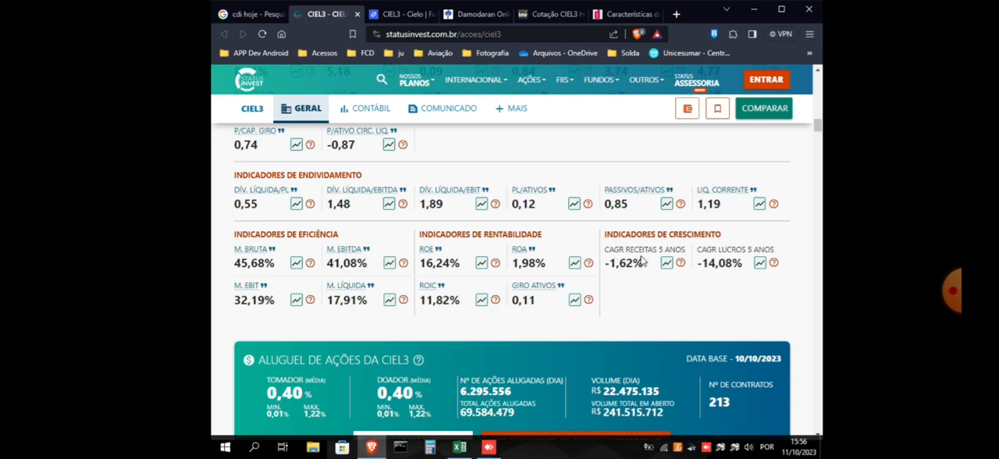
mouse_move(682, 269)
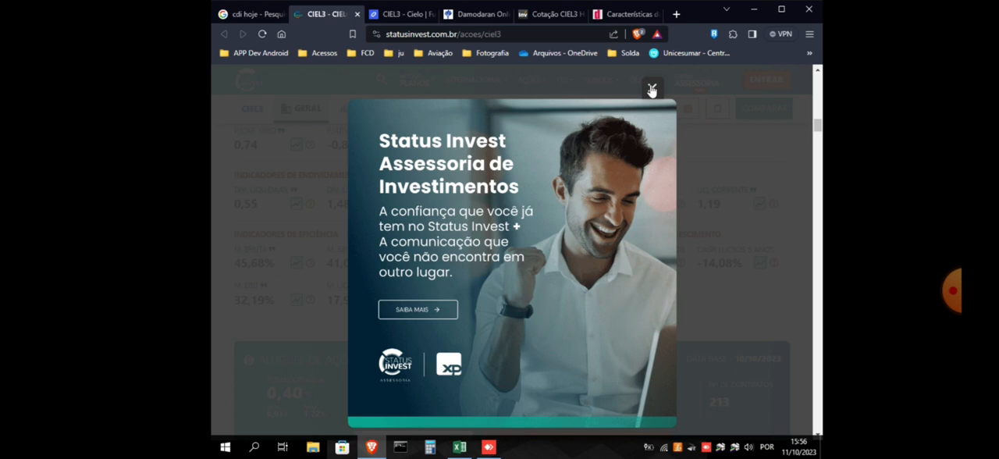
left_click(652, 91)
mouse_move(681, 265)
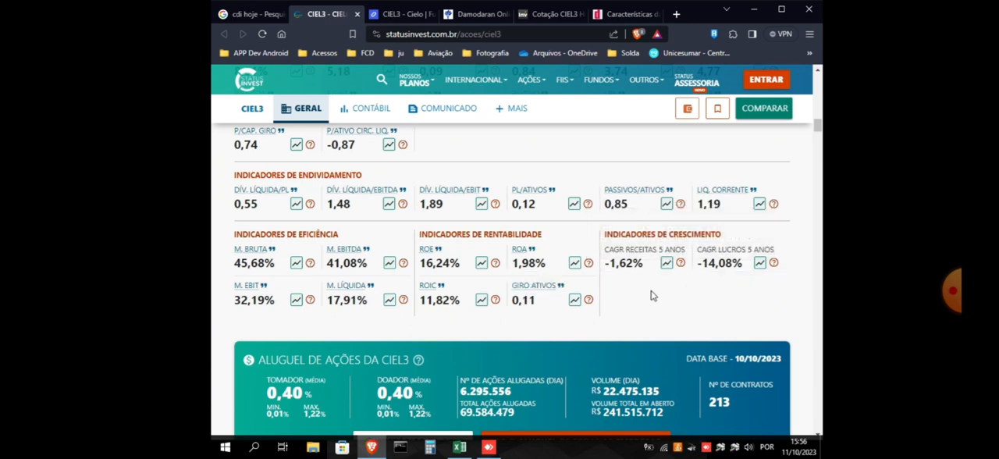
mouse_move(624, 271)
Set the worksheet's Taxa de Crescimento para 3 anos to -0,02 and select the Taxa de Crescimento na Perenidade input
left_click(483, 376)
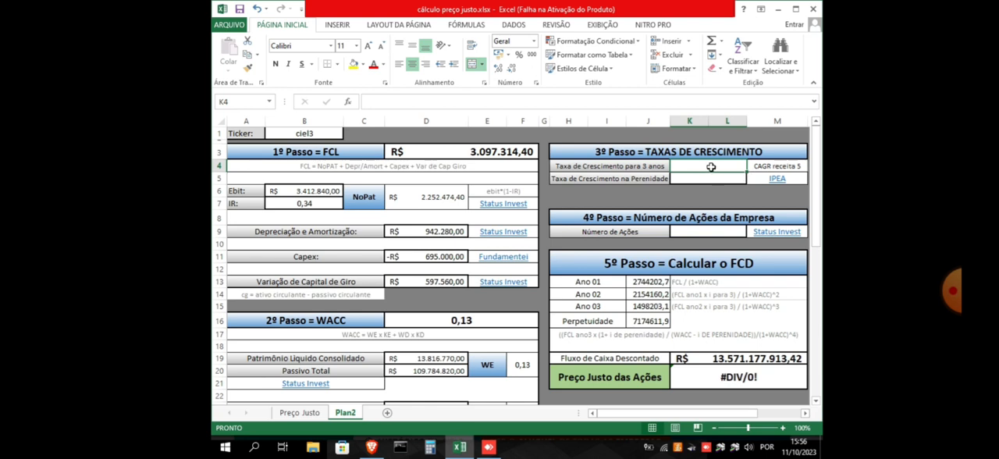
type("-0")
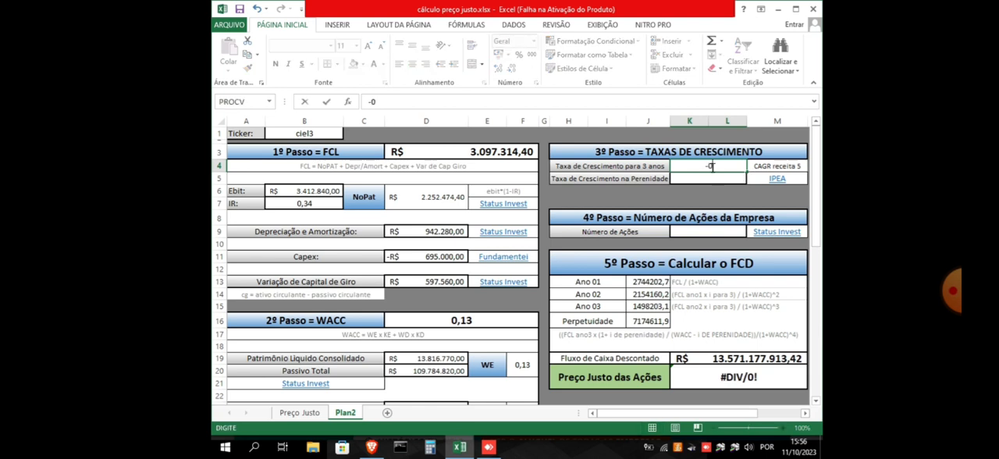
type(",02")
left_click(725, 180)
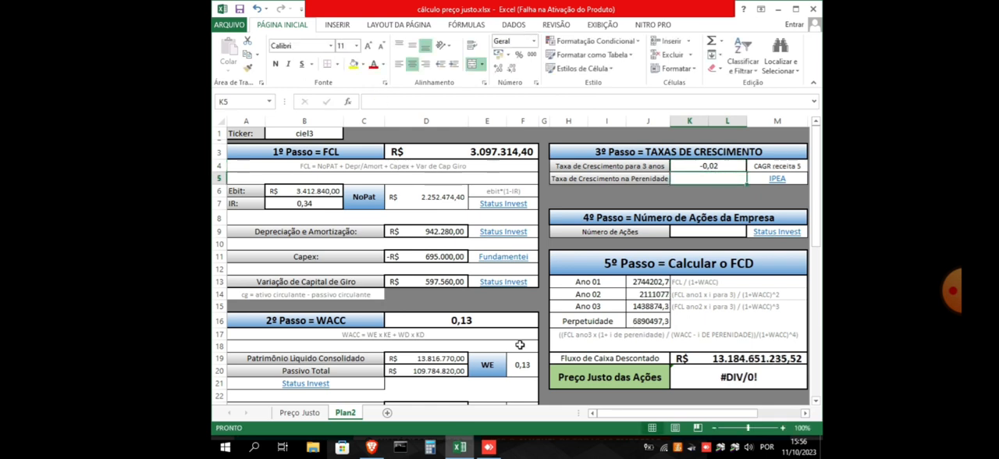
Open the worksheet's IPEA link for the perpetuity growth rate and examine the PIB growth projections under Visão Geral da Conjuntura
left_click(372, 447)
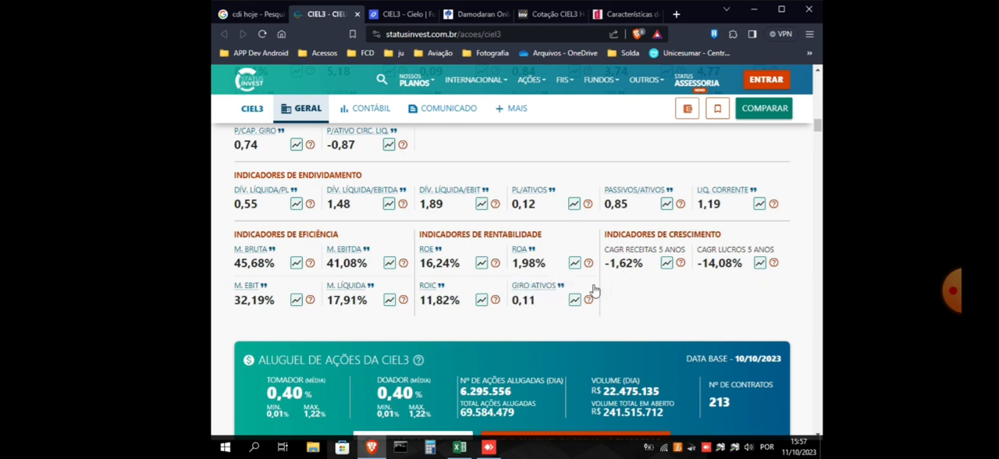
left_click(460, 448)
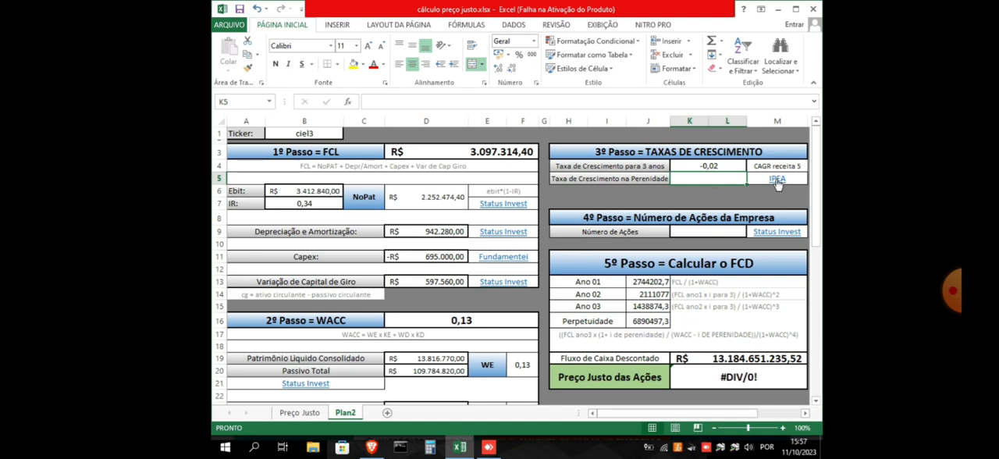
left_click(778, 178)
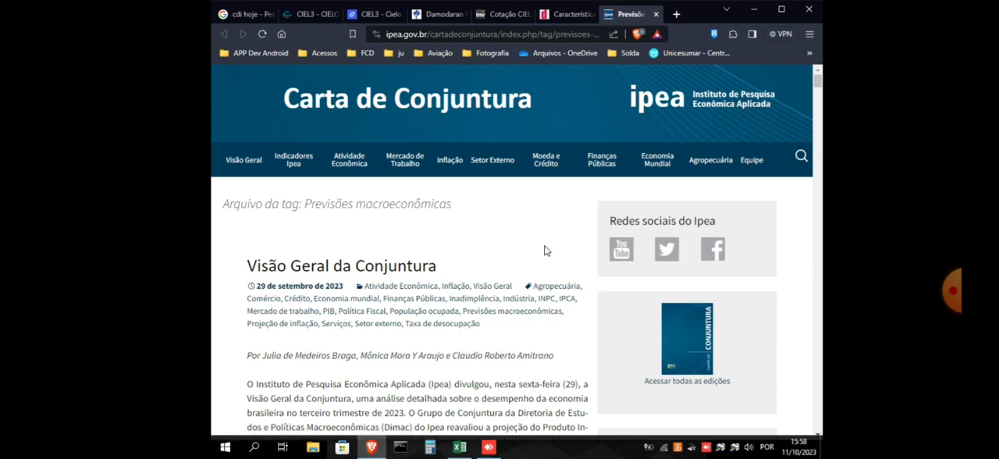
scroll(327, 258, "down", 3)
scroll(415, 264, "up", 3)
scroll(263, 254, "down", 3)
scroll(263, 255, "down", 2)
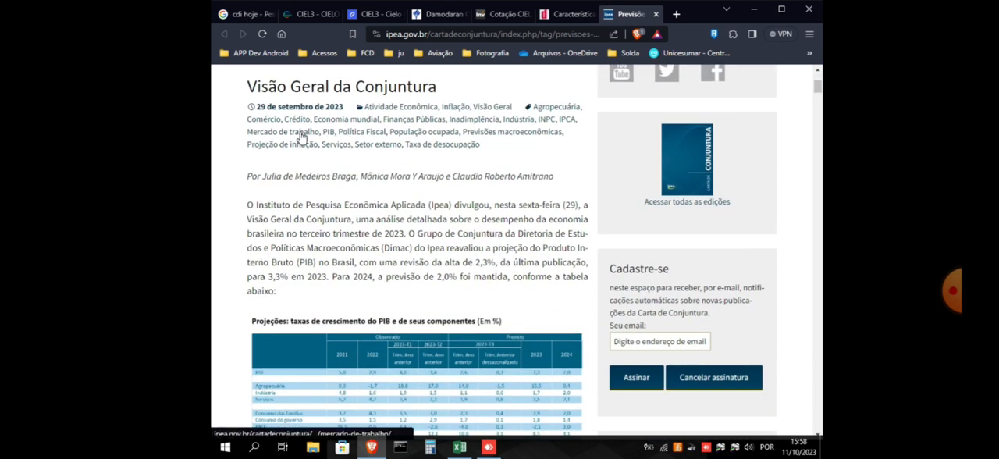
scroll(301, 139, "up", 2)
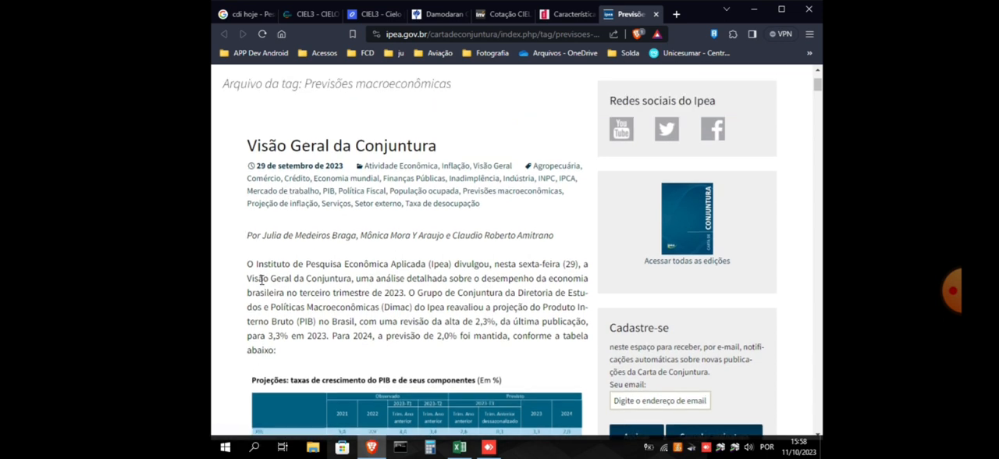
scroll(420, 242, "down", 2)
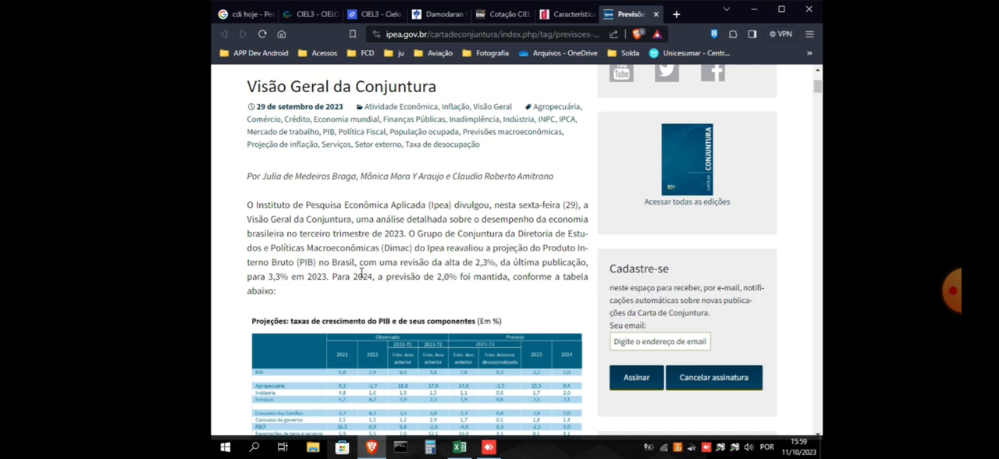
Set the worksheet's Taxa de Crescimento na Perenidade to 0,01
left_click(459, 449)
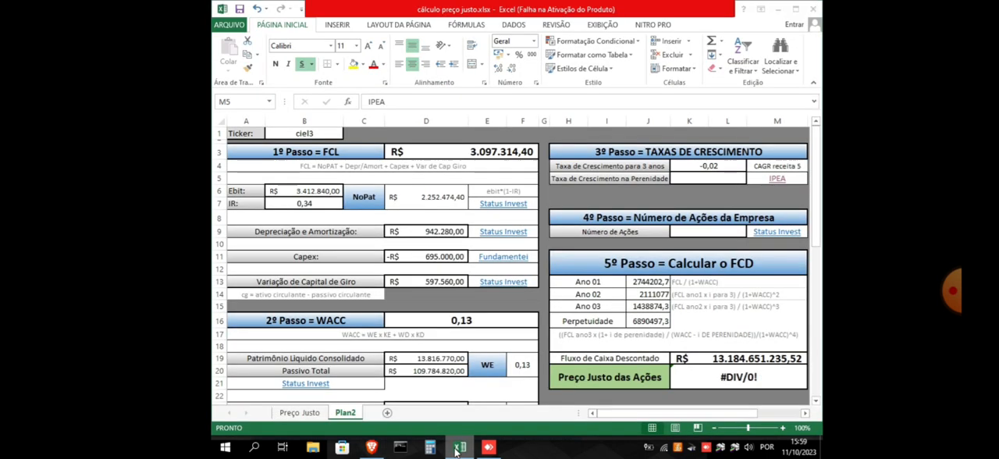
left_click(708, 178)
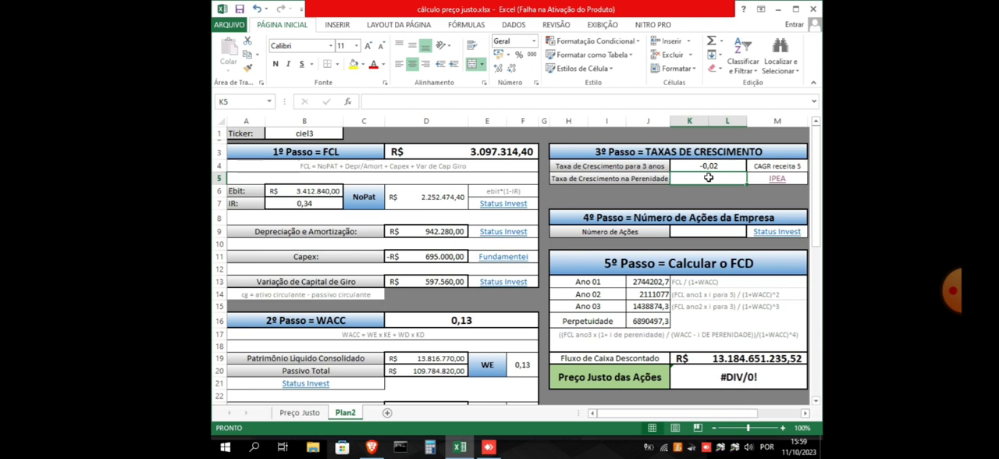
type("0,001")
left_click(709, 178)
key("BackSpace")
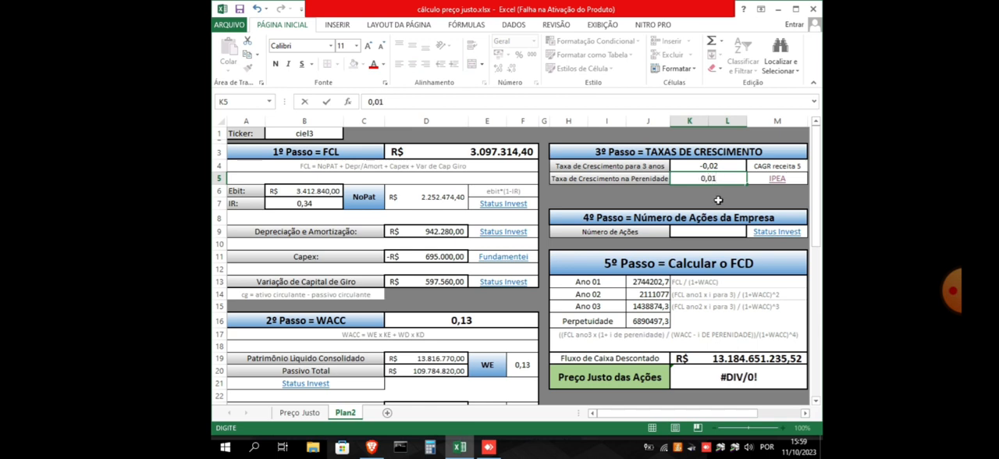
left_click(718, 201)
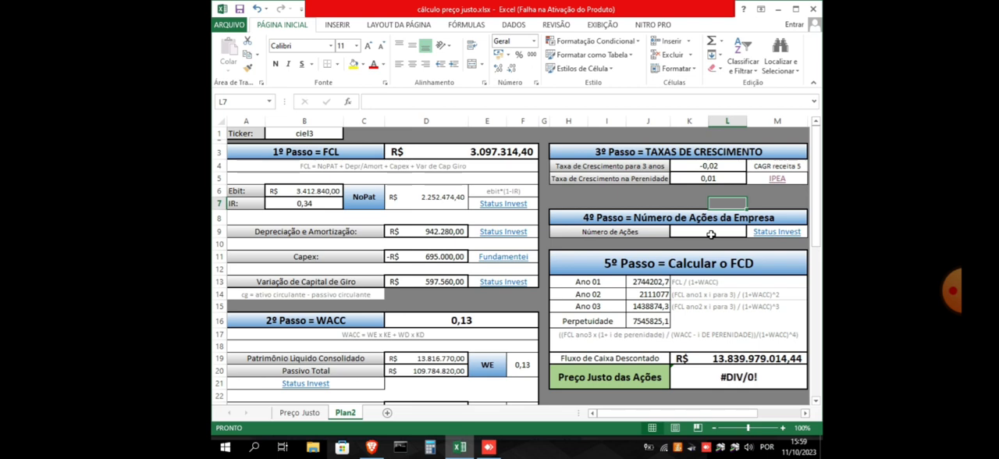
Select the Número de Ações input and bring up the CIEL3 page on Status Invest in the browser
left_click(709, 233)
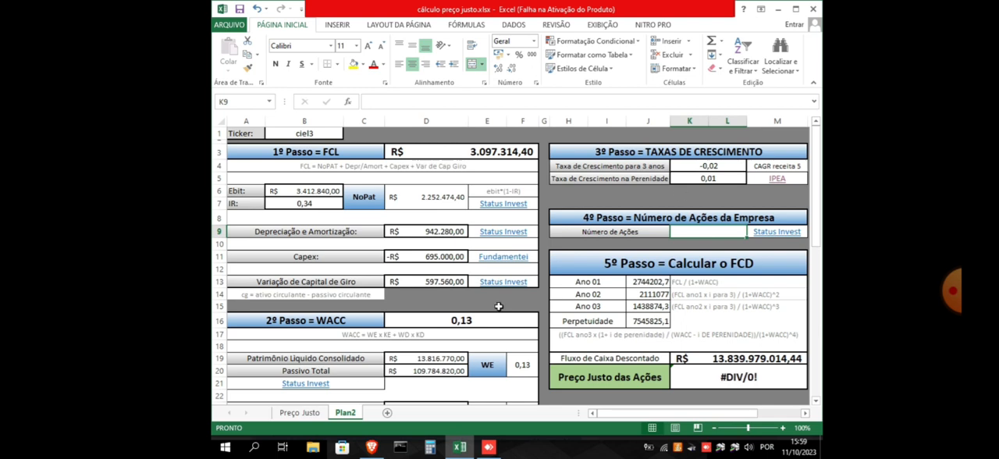
left_click(371, 447)
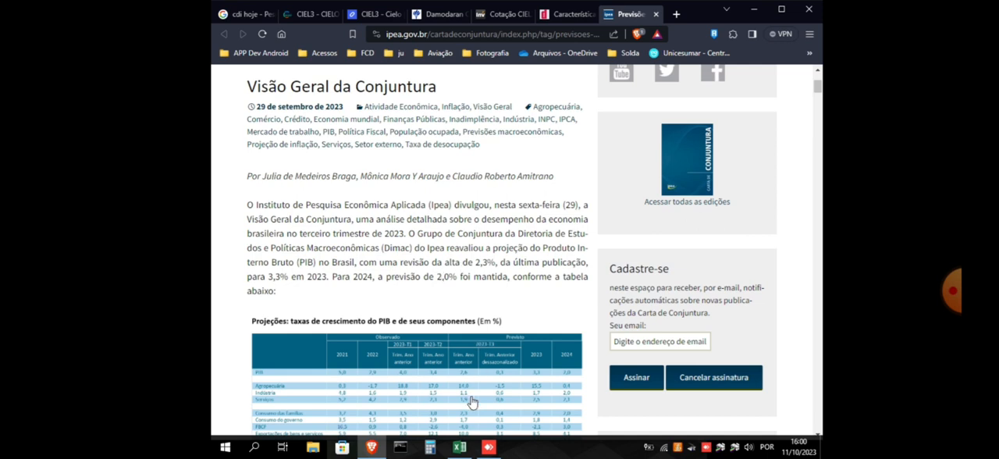
left_click(462, 451)
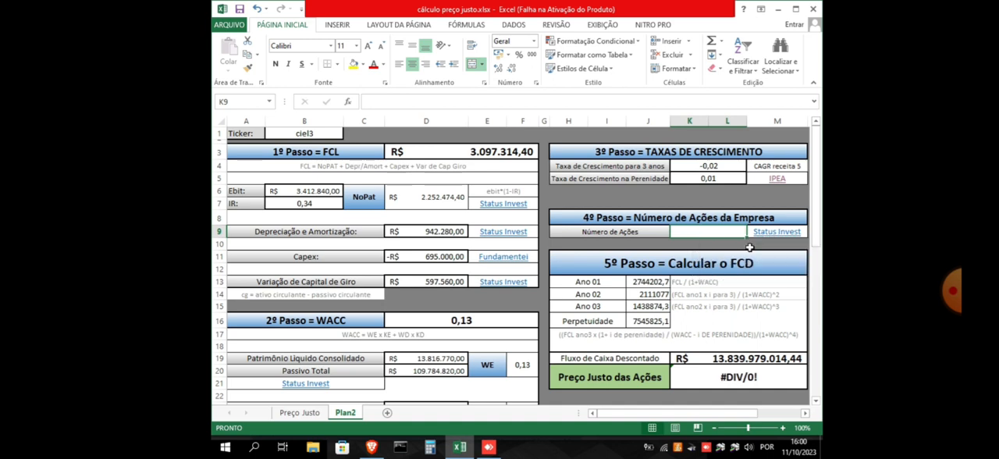
left_click(371, 448)
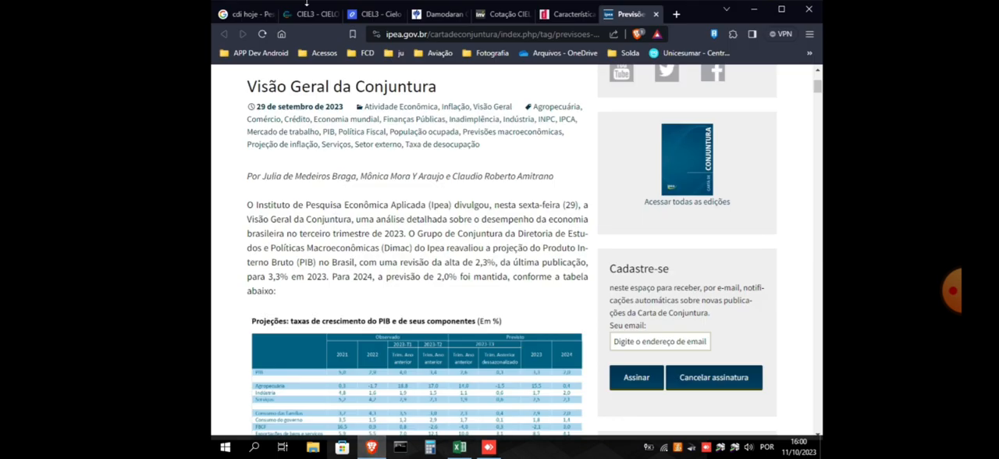
left_click(304, 16)
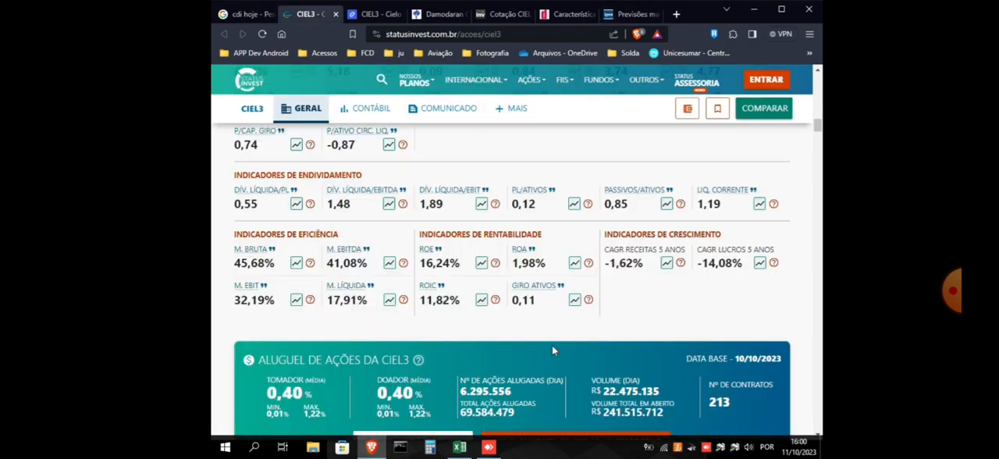
Locate the Nº Total de Papéis figure in Cielo's company data on the CIEL3 page
scroll(675, 268, "down", 2)
scroll(675, 274, "down", 5)
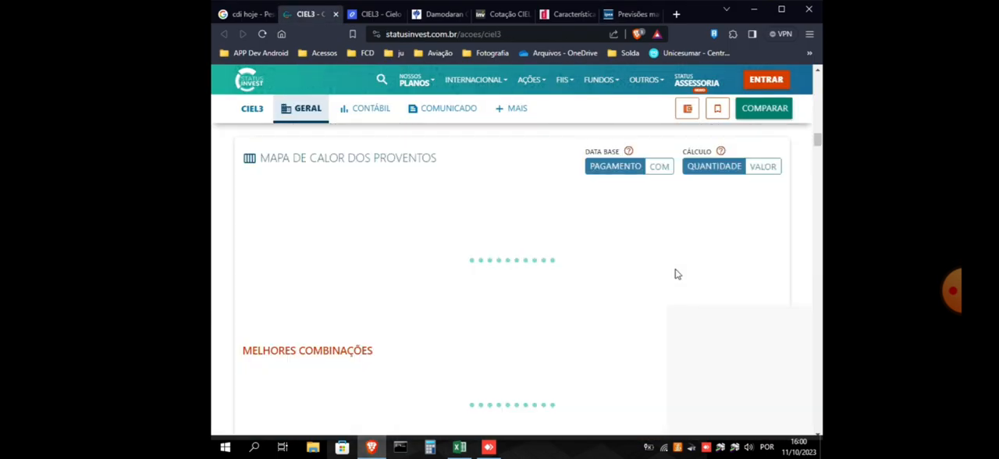
scroll(787, 277, "up", 2)
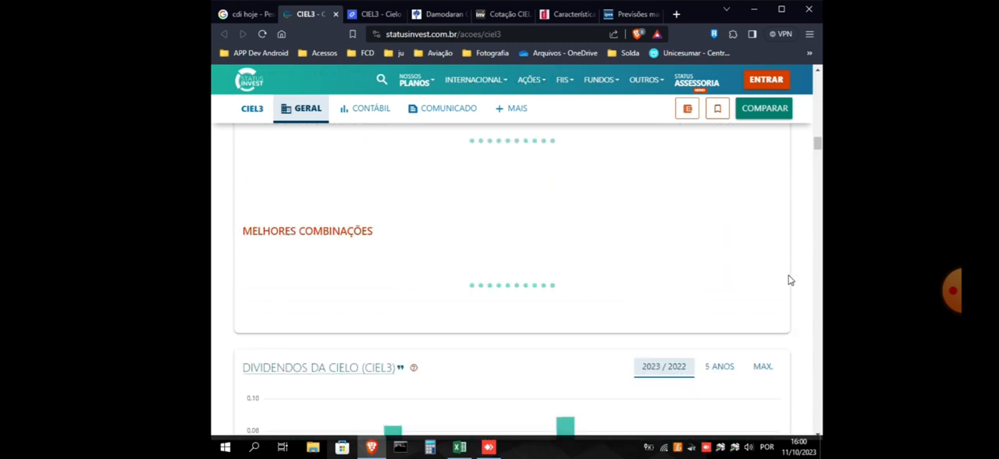
scroll(780, 277, "up", 3)
scroll(780, 278, "down", 3)
scroll(783, 282, "down", 15)
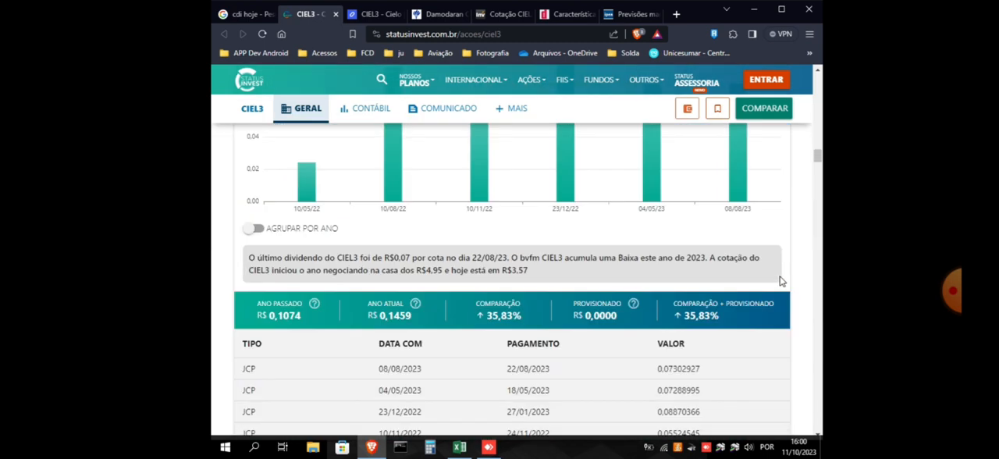
scroll(783, 282, "down", 2)
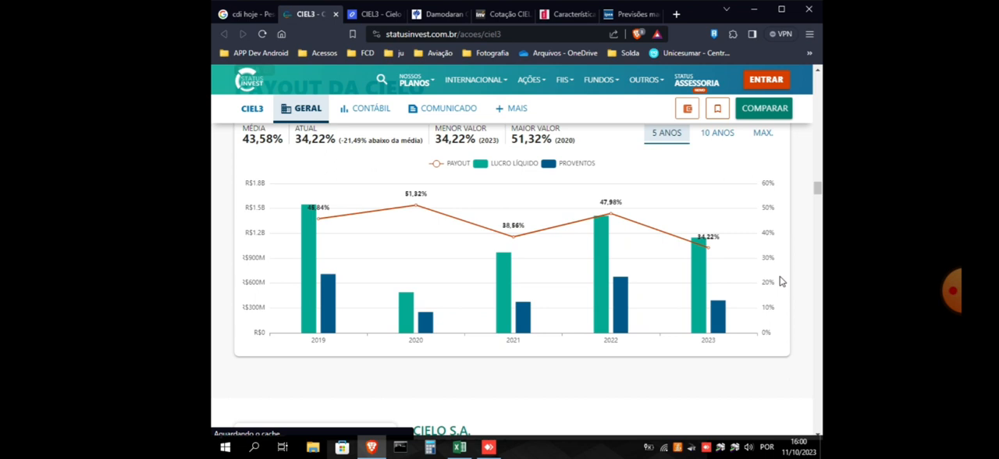
scroll(783, 282, "up", 20)
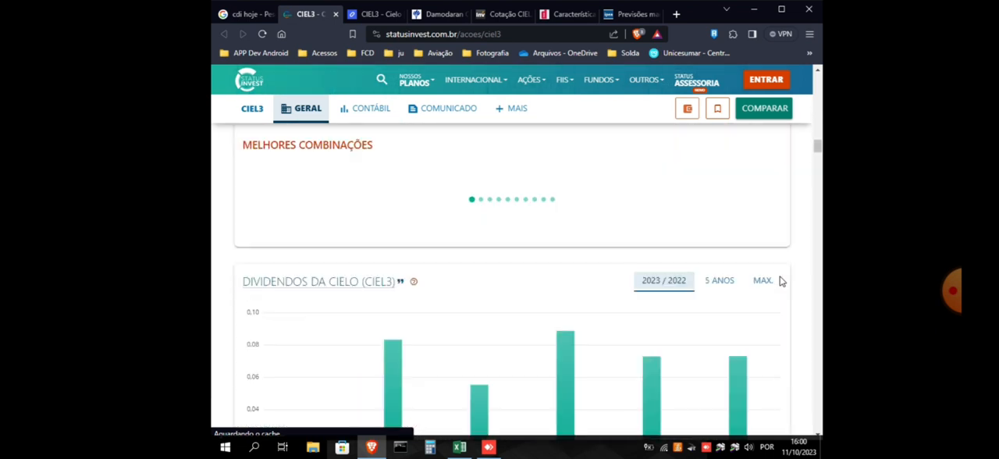
scroll(783, 282, "down", 5)
scroll(783, 281, "down", 8)
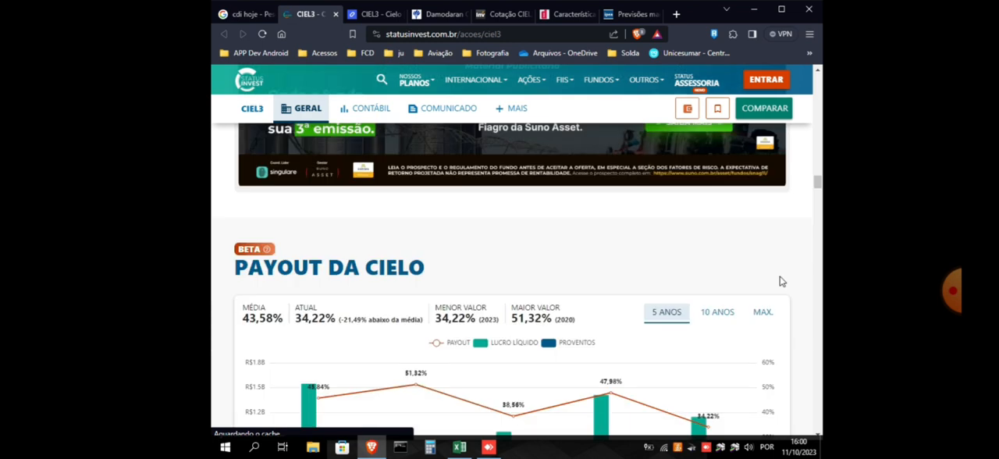
scroll(783, 282, "down", 6)
scroll(783, 282, "up", 2)
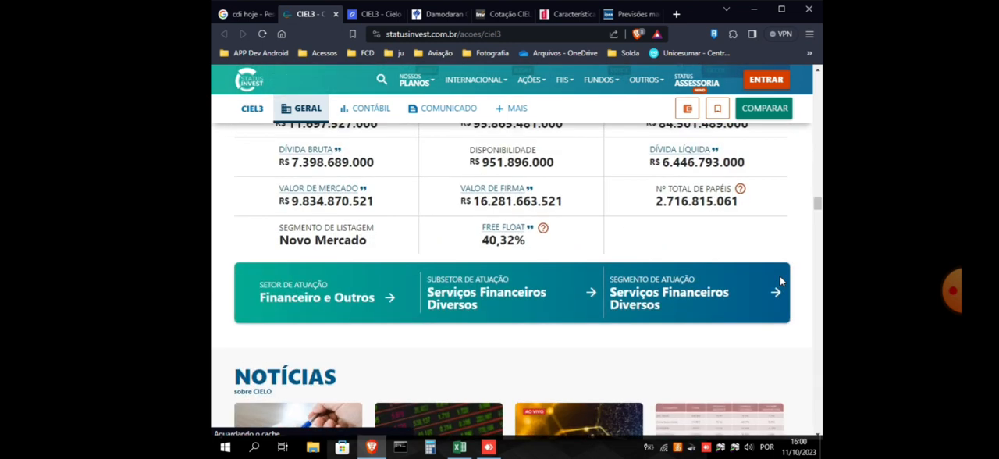
scroll(776, 269, "up", 1)
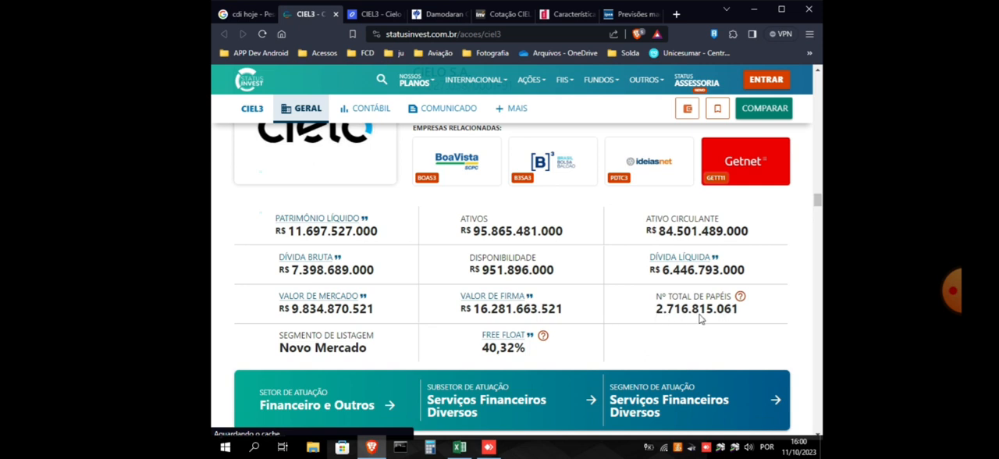
mouse_move(700, 317)
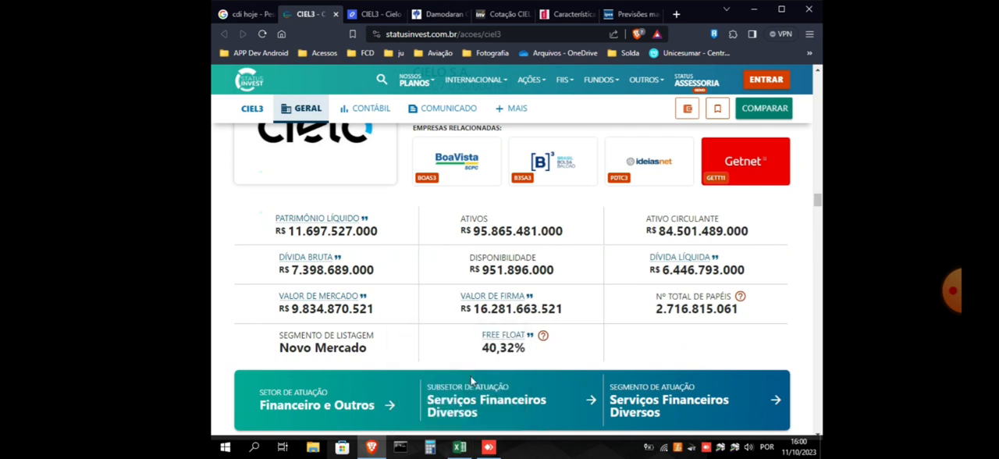
left_click(460, 449)
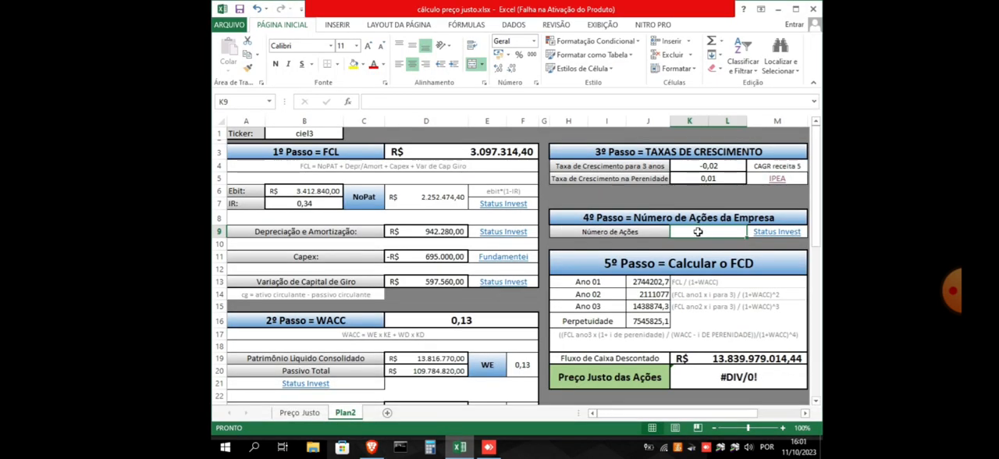
type("2716")
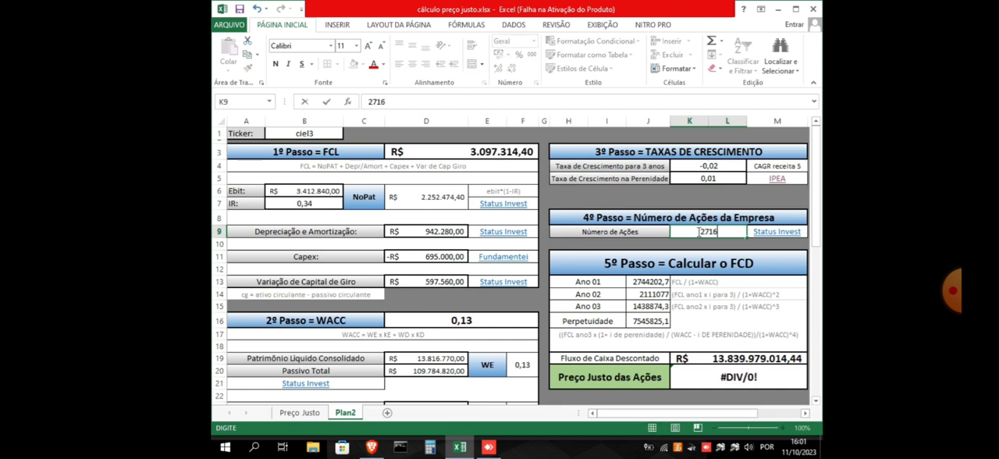
mouse_move(463, 450)
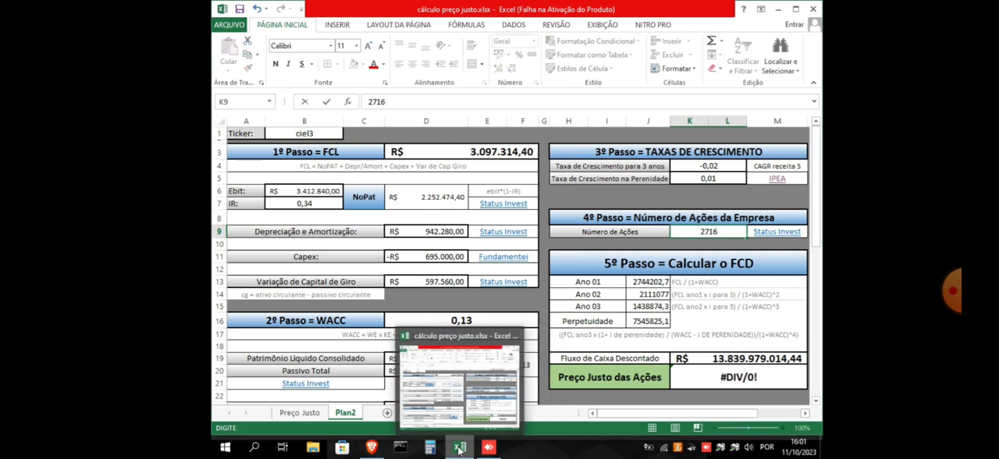
left_click(459, 450)
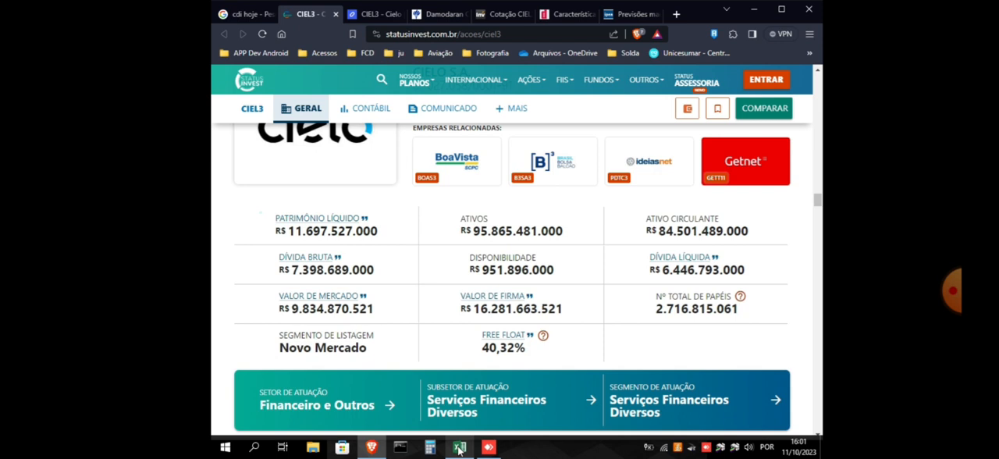
left_click(460, 450)
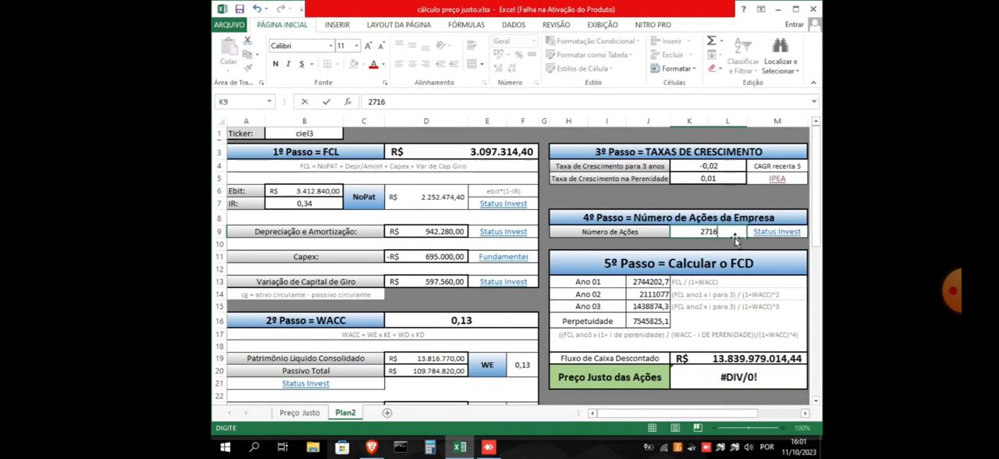
type("815061")
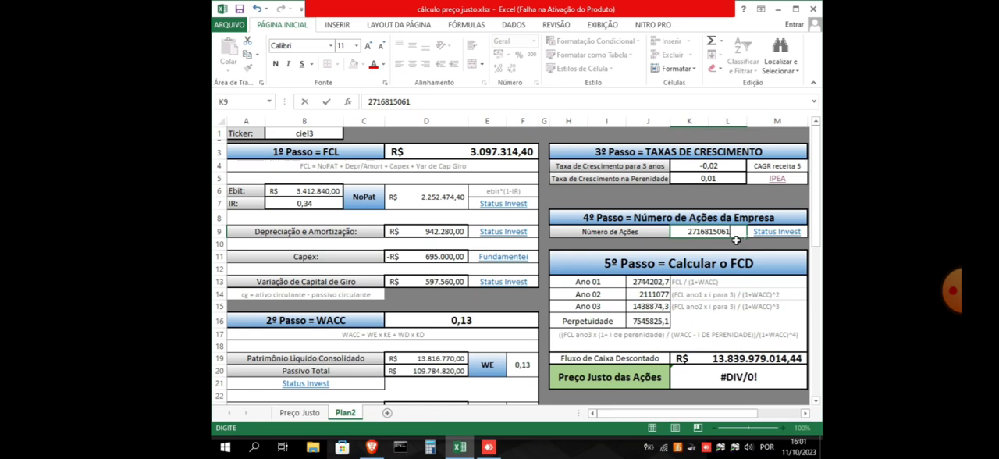
left_click(734, 242)
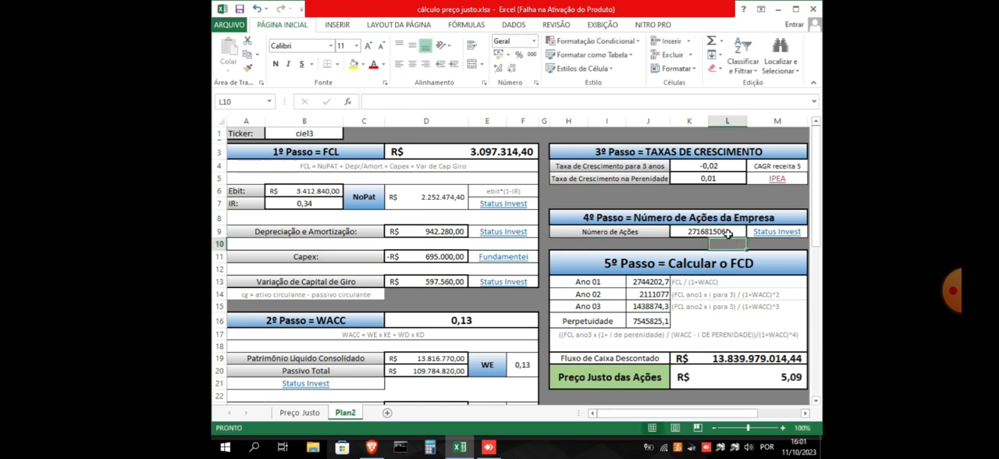
Review the Número de Ações input and the formulas behind Fluxo de Caixa Descontado and Preço Justo das Ações
left_click(707, 232)
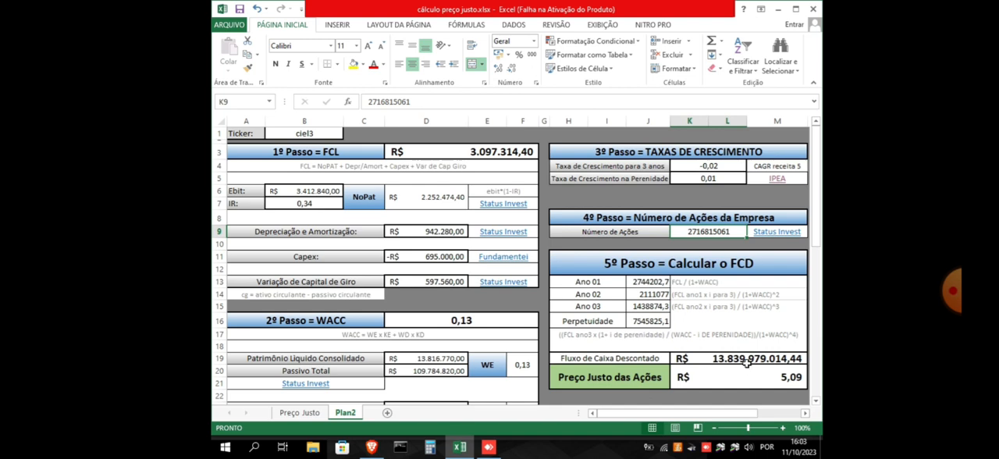
left_click(747, 361)
left_click(736, 381)
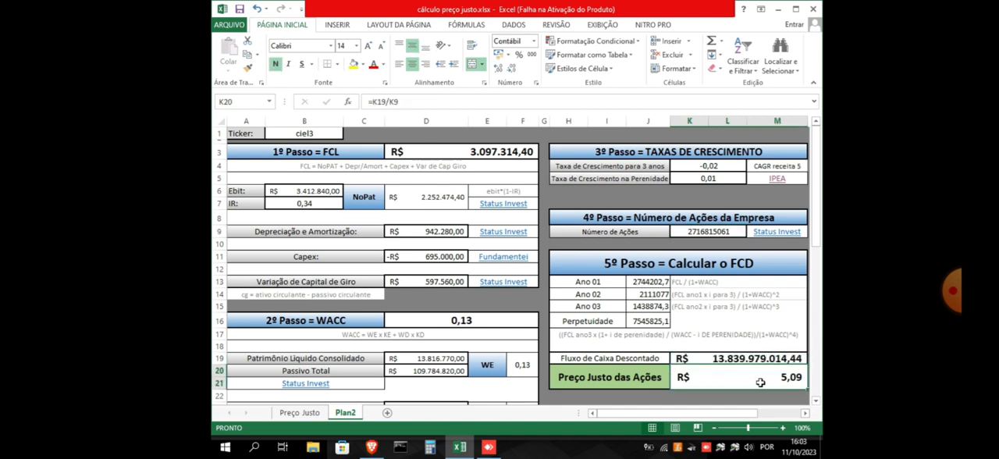
left_click(729, 360)
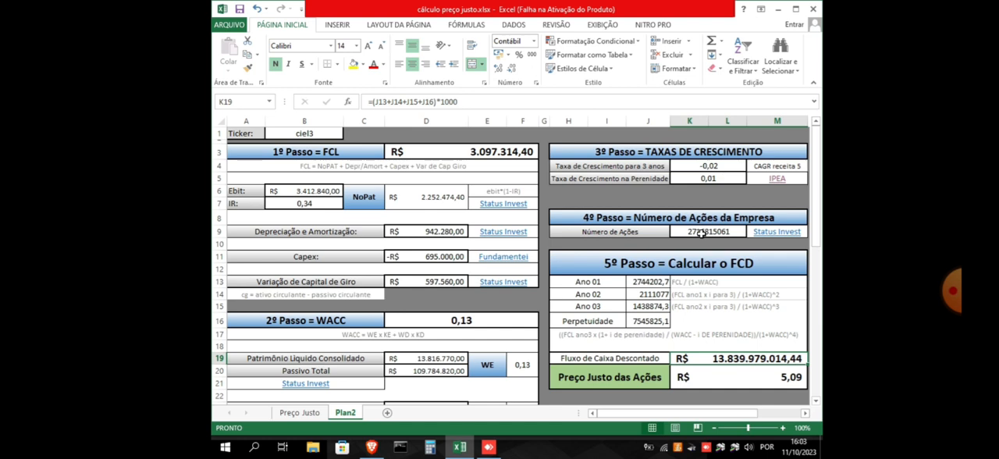
left_click(740, 379)
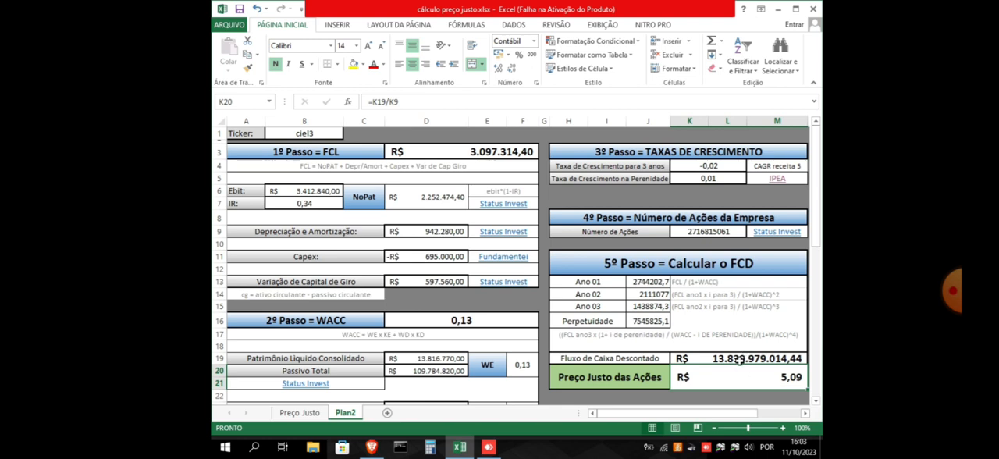
Review the Fluxo de Caixa Descontado formula, the KD and working capital data lower in the worksheet, and the Preço Justo das Ações formula
left_click(739, 360)
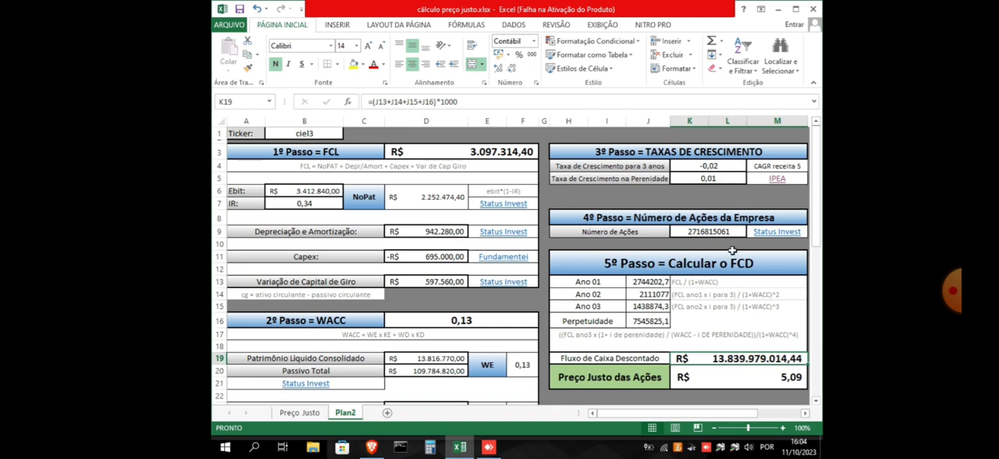
left_click(767, 380)
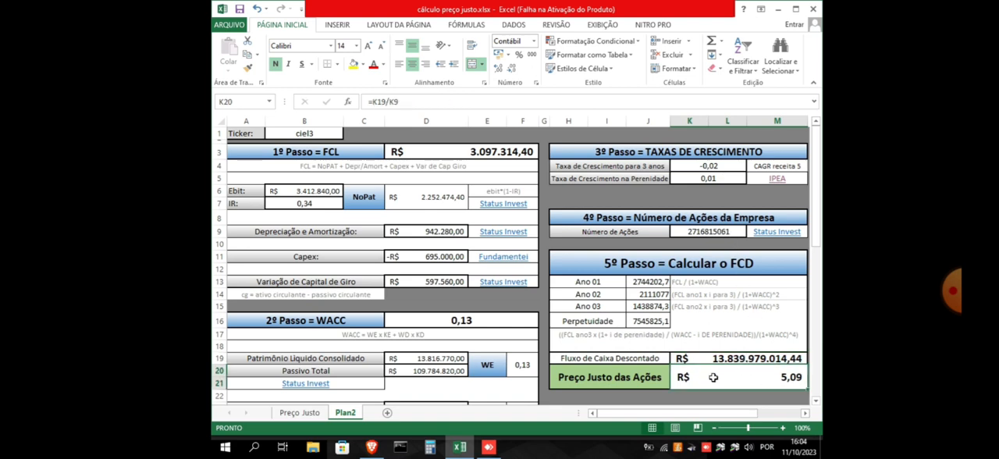
left_click(639, 393)
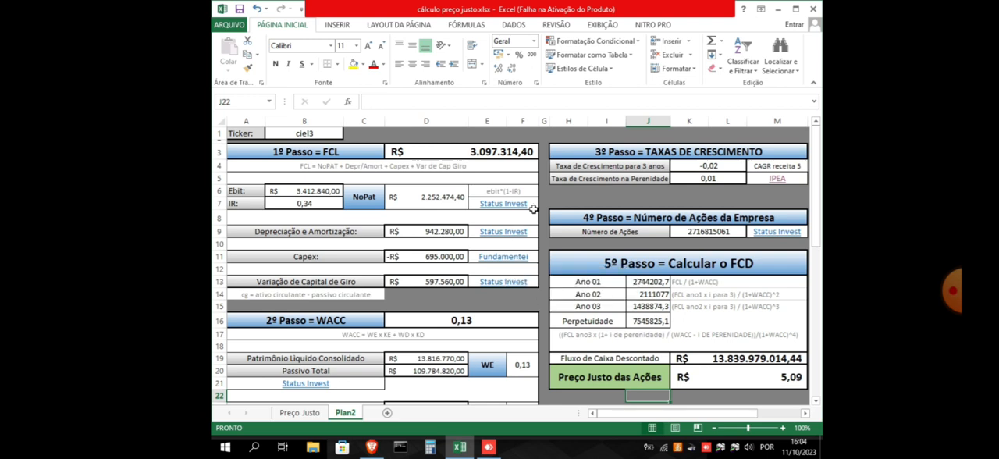
scroll(540, 214, "down", 2)
scroll(541, 214, "down", 7)
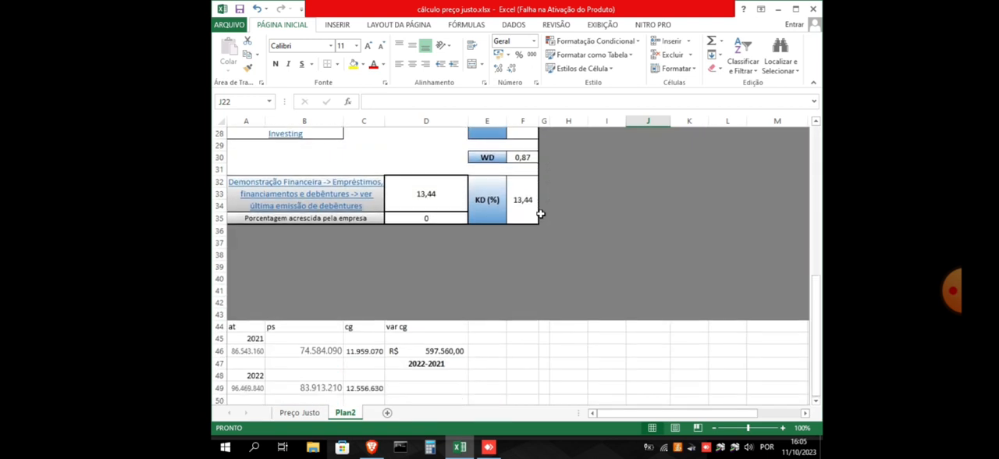
scroll(540, 214, "down", 1)
scroll(624, 304, "up", 8)
scroll(630, 304, "up", 1)
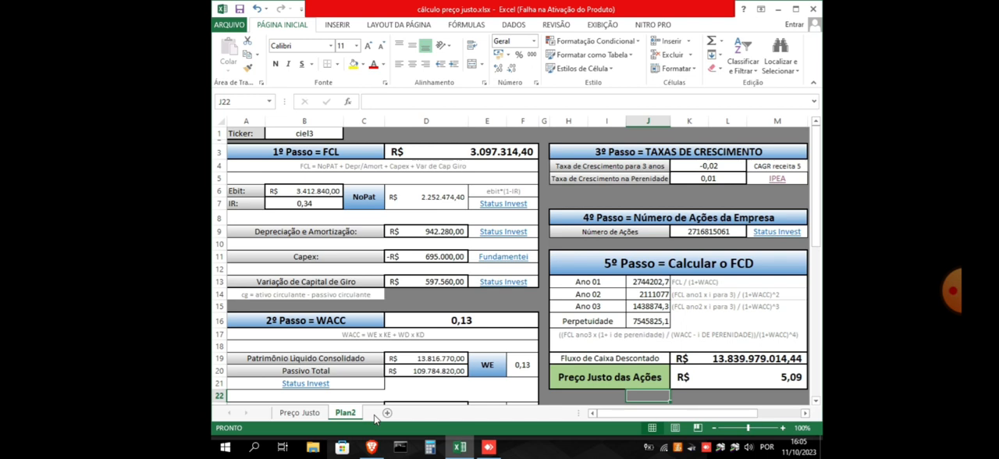
left_click(777, 378)
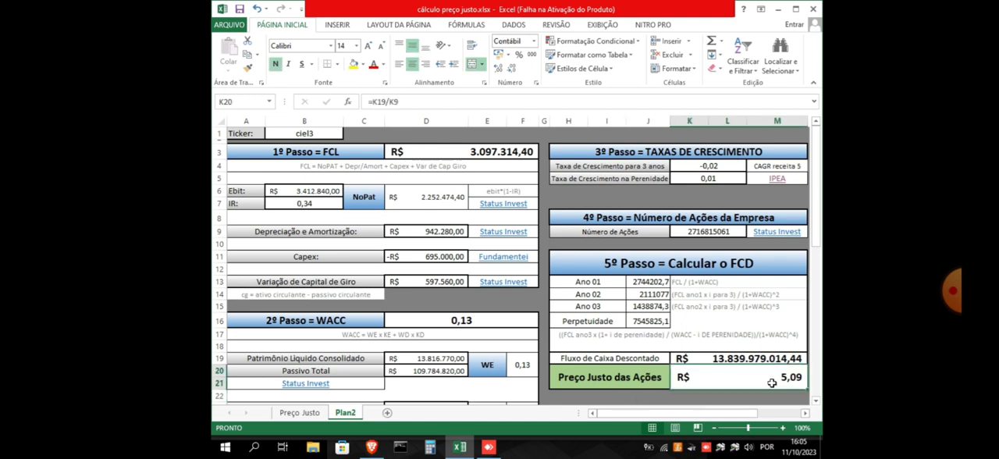
left_click(601, 396)
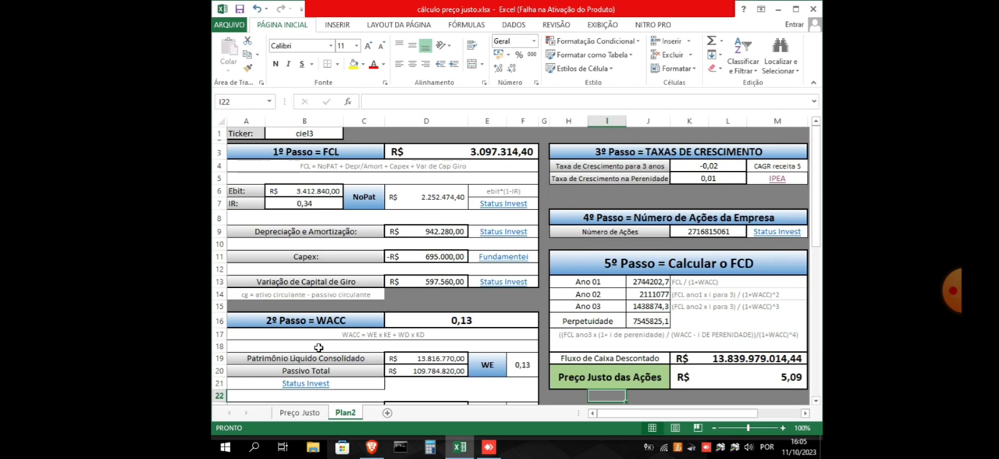
left_click(583, 394)
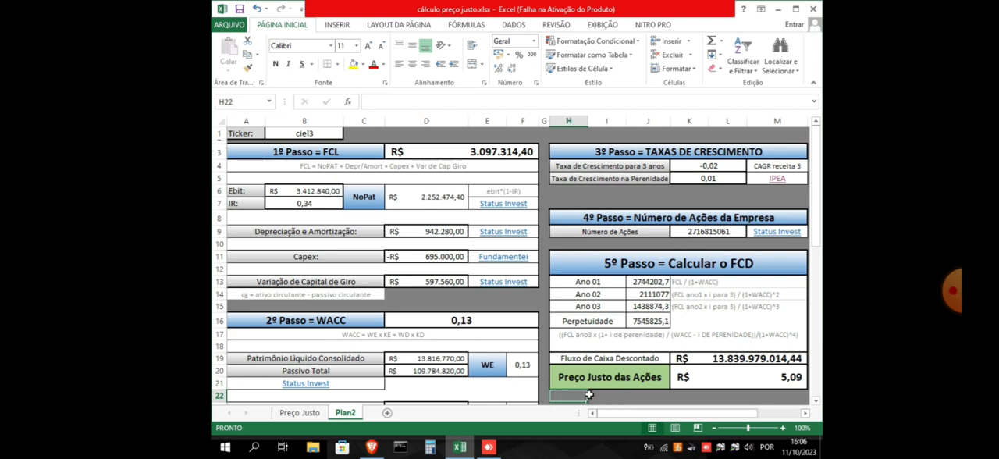
left_click(591, 394)
left_click(646, 396)
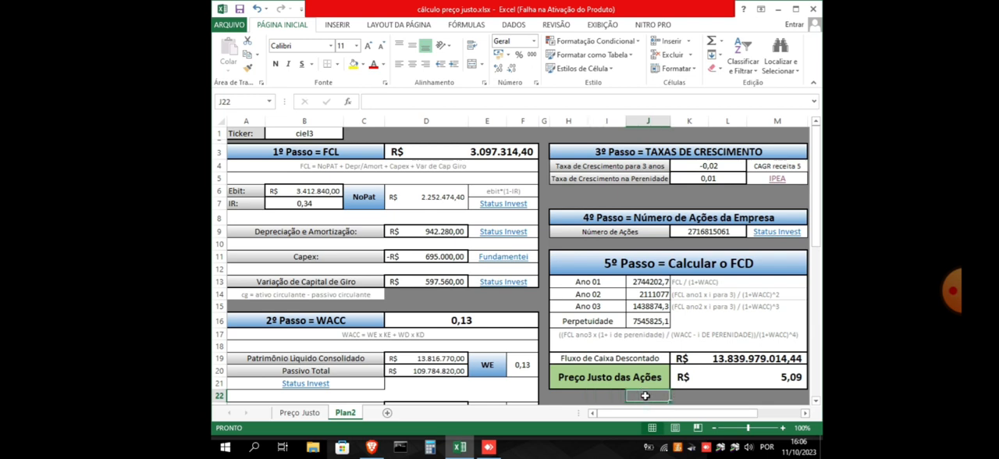